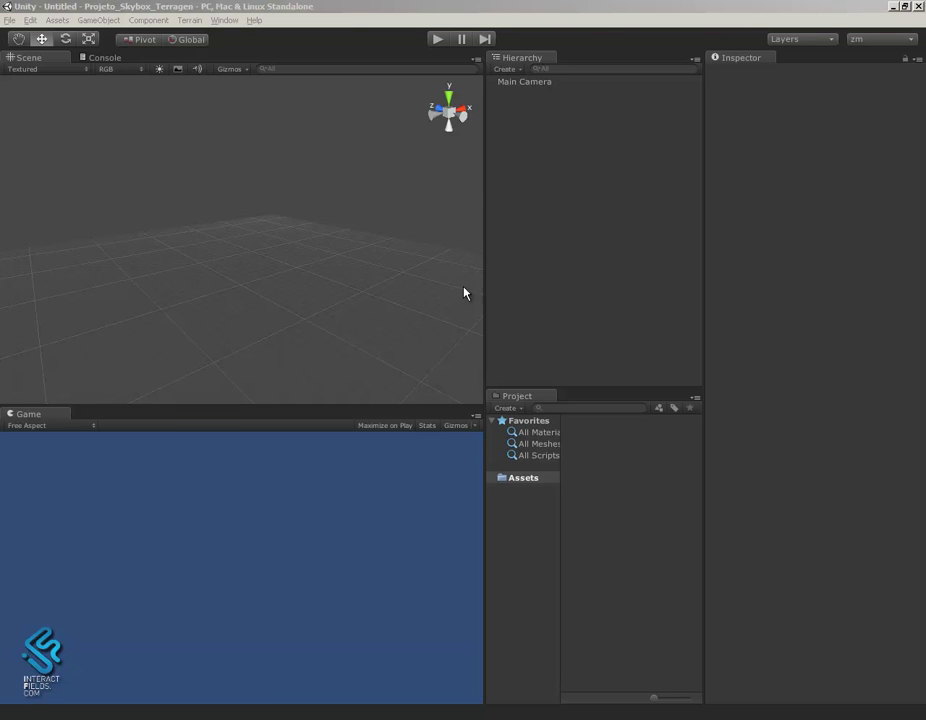
# Orbit the Scene view around the empty grid until the Main Camera comes into sight
pyautogui.keyDown('alt'); pyautogui.moveTo(304, 300); pyautogui.dragTo(313, 333); pyautogui.keyUp('alt')
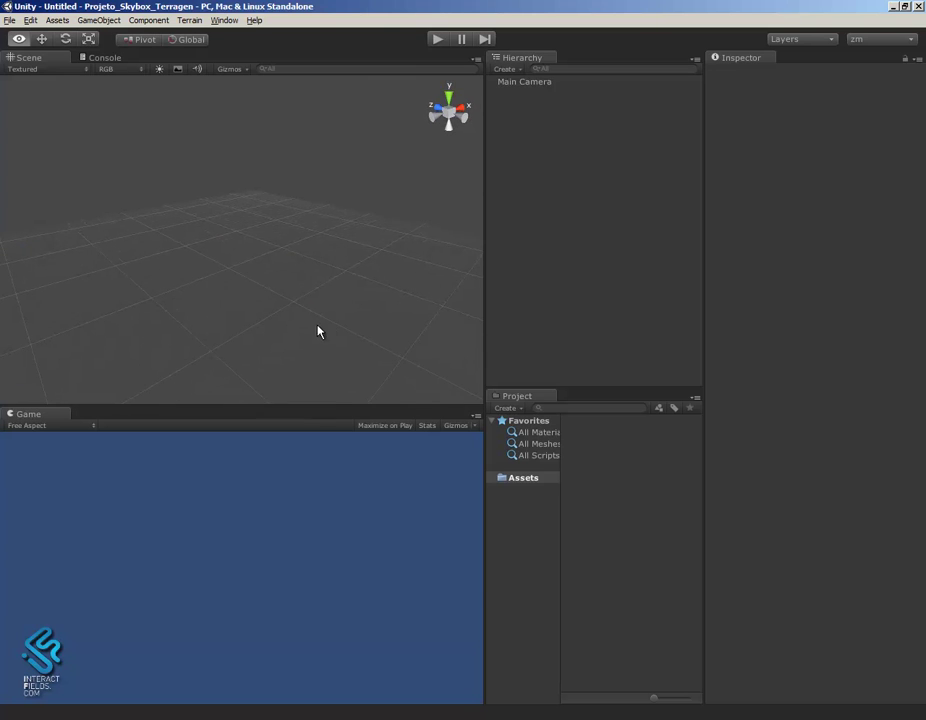
pyautogui.keyDown('alt'); pyautogui.moveTo(265, 335); pyautogui.dragTo(407, 309); pyautogui.keyUp('alt')
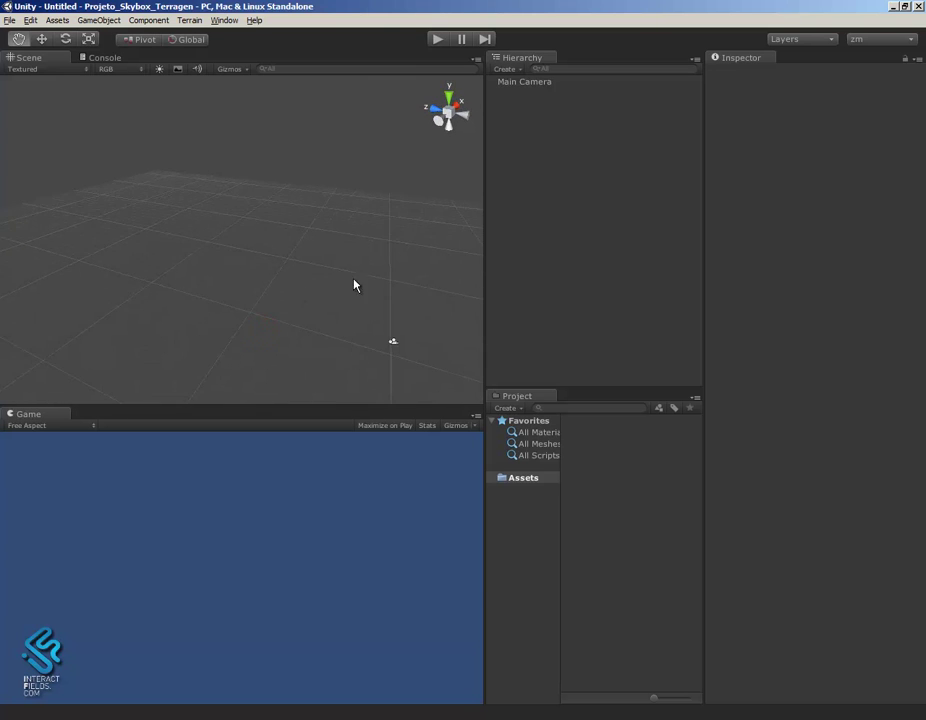
pyautogui.keyDown('alt'); pyautogui.moveTo(298, 324); pyautogui.dragTo(316, 304); pyautogui.keyUp('alt')
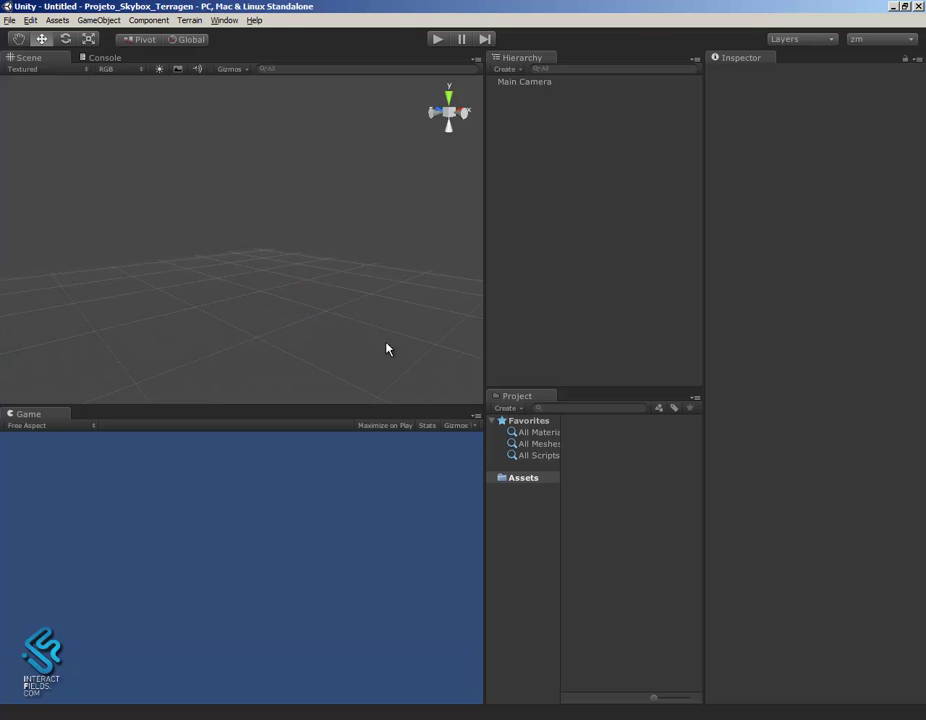
pyautogui.keyDown('alt'); pyautogui.moveTo(405, 335); pyautogui.dragTo(412, 330); pyautogui.keyUp('alt')
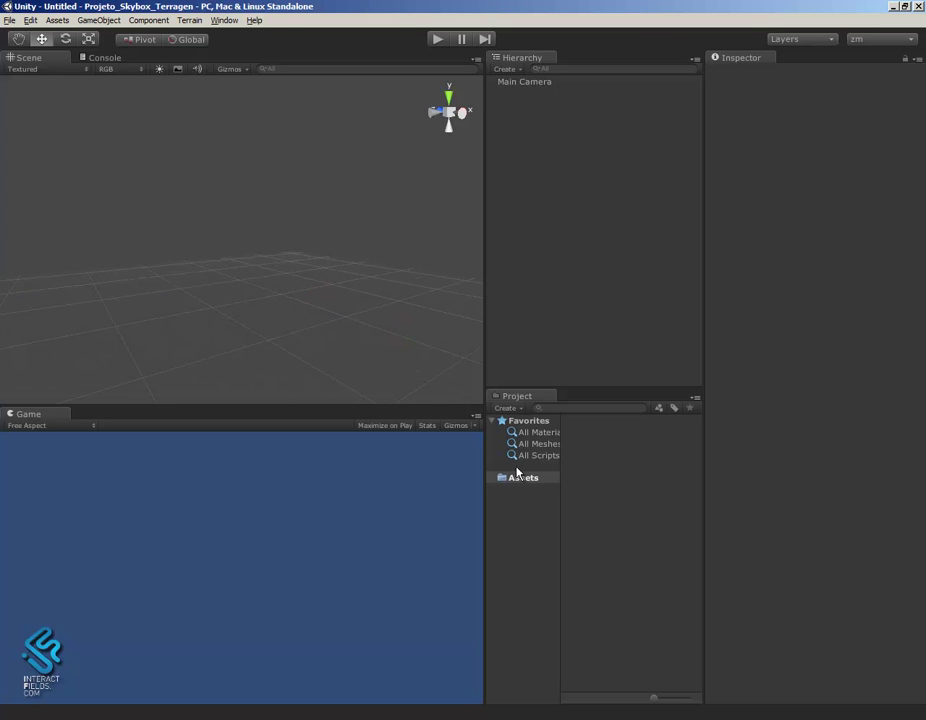
# Create a new folder under Assets named 'Skyboxes'
pyautogui.rightClick(519, 480)
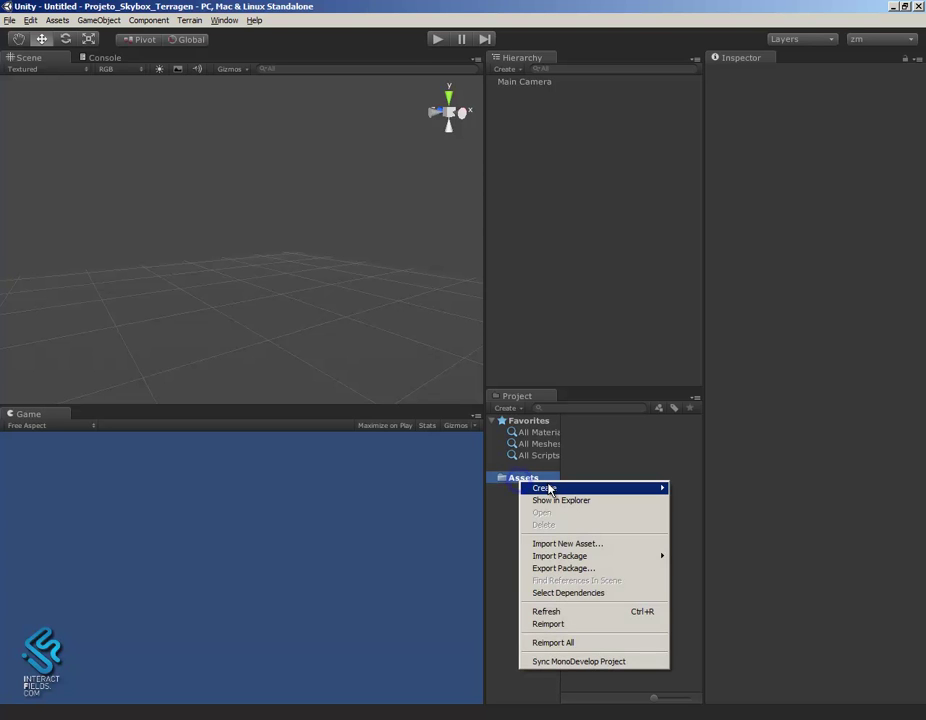
pyautogui.moveTo(545, 488)
pyautogui.click(485, 487)
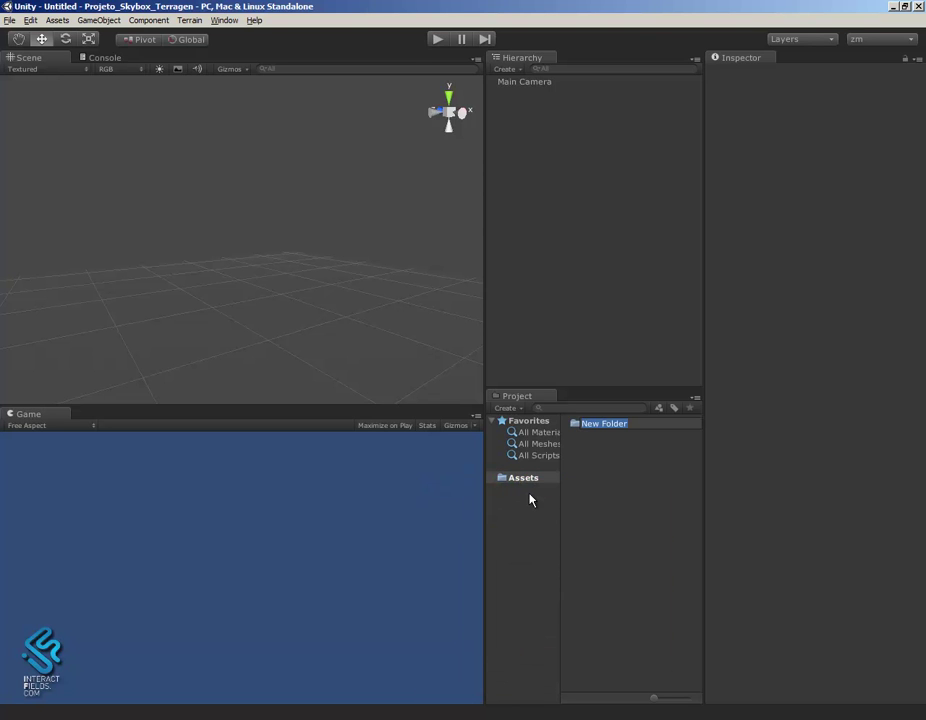
pyautogui.press('capslock')
pyautogui.write('s')
pyautogui.press('capslock')
pyautogui.write('KYBOX')
pyautogui.press('BackSpace')
pyautogui.press('BackSpace')
pyautogui.press('BackSpace')
pyautogui.press('BackSpace')
pyautogui.write('S')
pyautogui.press('capslock')
pyautogui.write('kyboxes')
pyautogui.press('Return')
# Create a 'Maps' folder inside Skyboxes
pyautogui.click(530, 490)
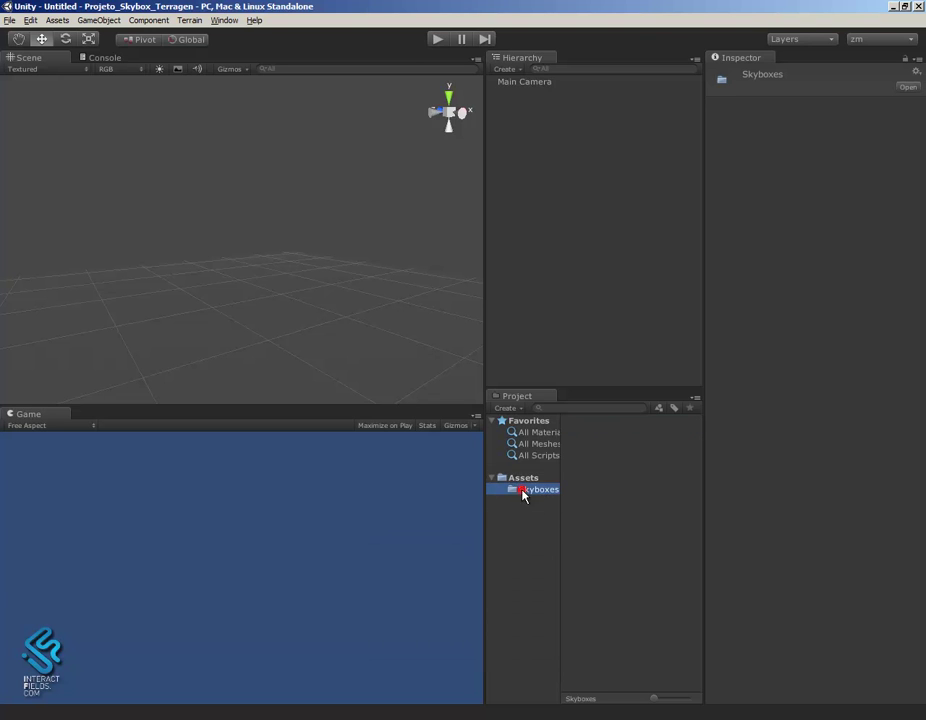
pyautogui.click(506, 408)
pyautogui.click(524, 424)
pyautogui.write('Maps')
pyautogui.press('Return')
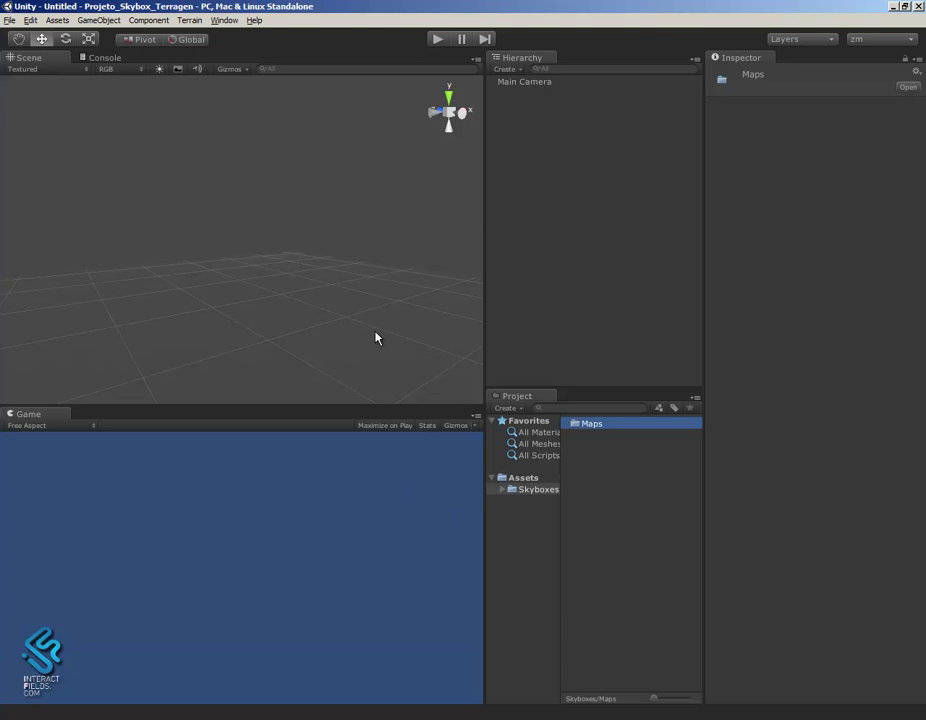
pyautogui.moveTo(376, 338); pyautogui.dragTo(382, 349, button='right')
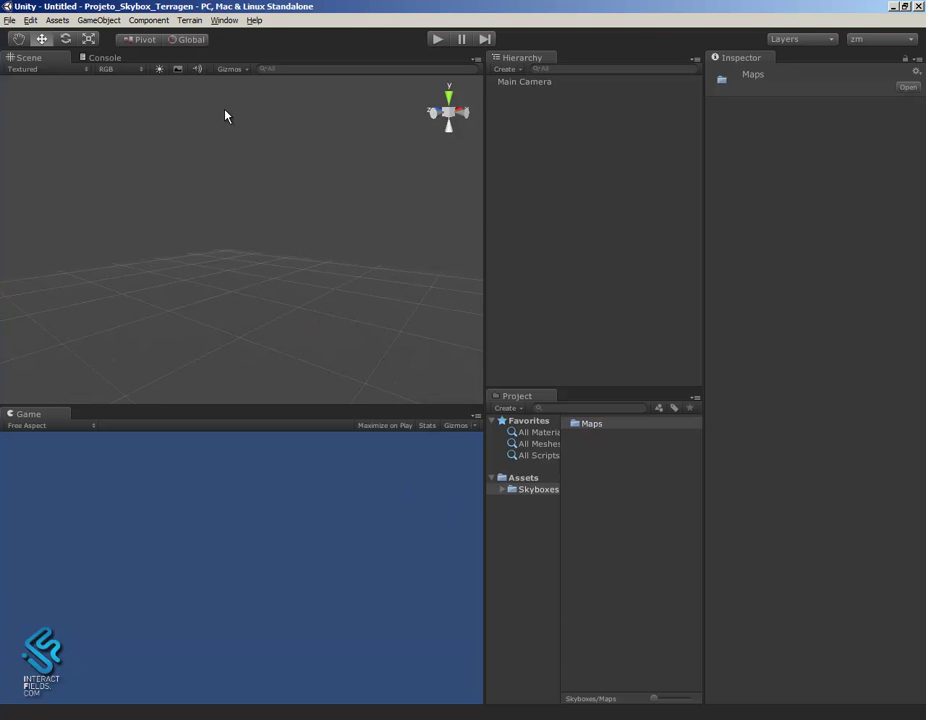
pyautogui.moveTo(339, 282); pyautogui.dragTo(341, 271, button='right')
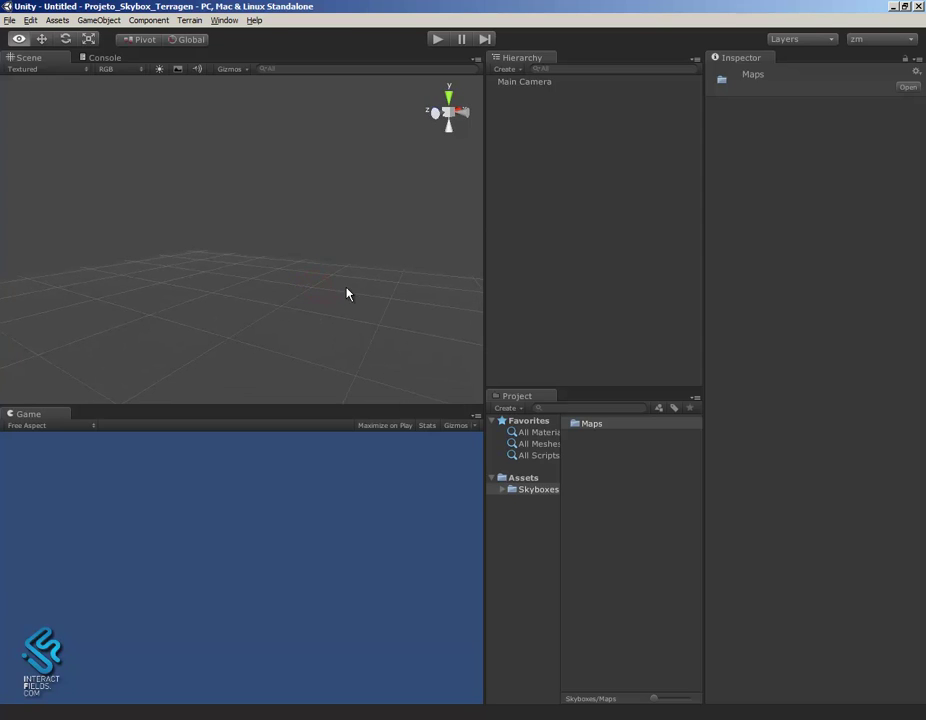
pyautogui.moveTo(285, 279); pyautogui.dragTo(258, 308, button='right')
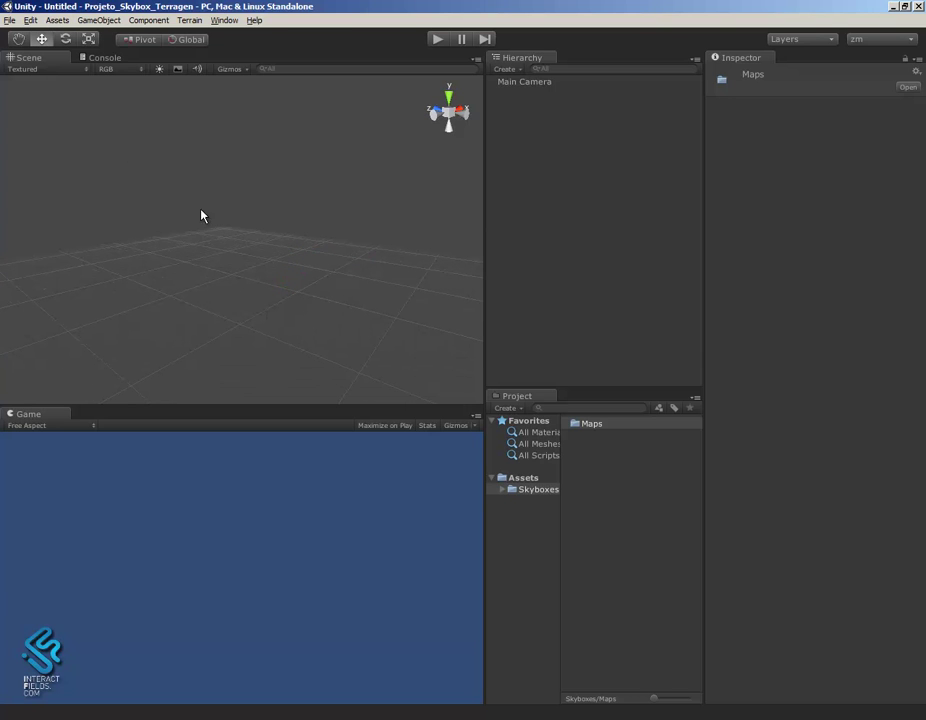
# Import all items of the standard Skyboxes package from the Assets menu
pyautogui.click(57, 20)
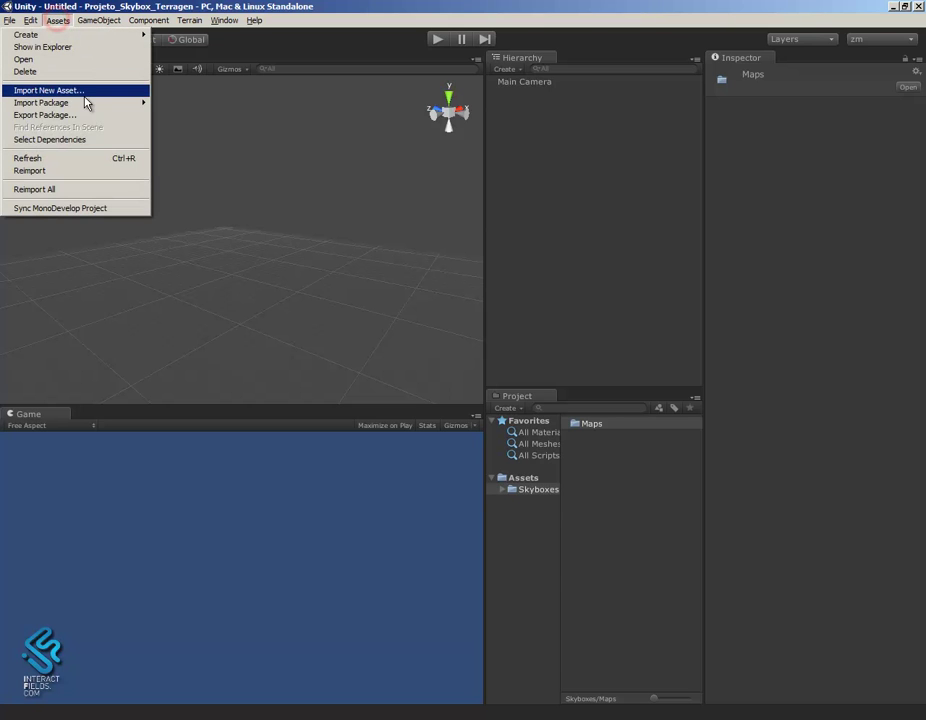
pyautogui.moveTo(41, 102)
pyautogui.click(213, 232)
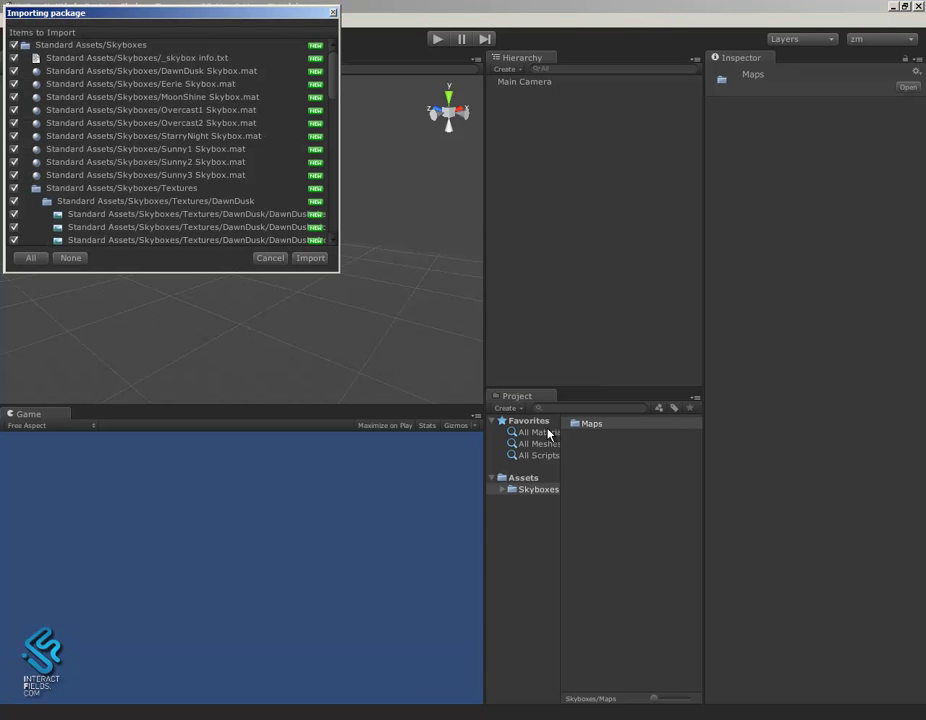
pyautogui.click(311, 259)
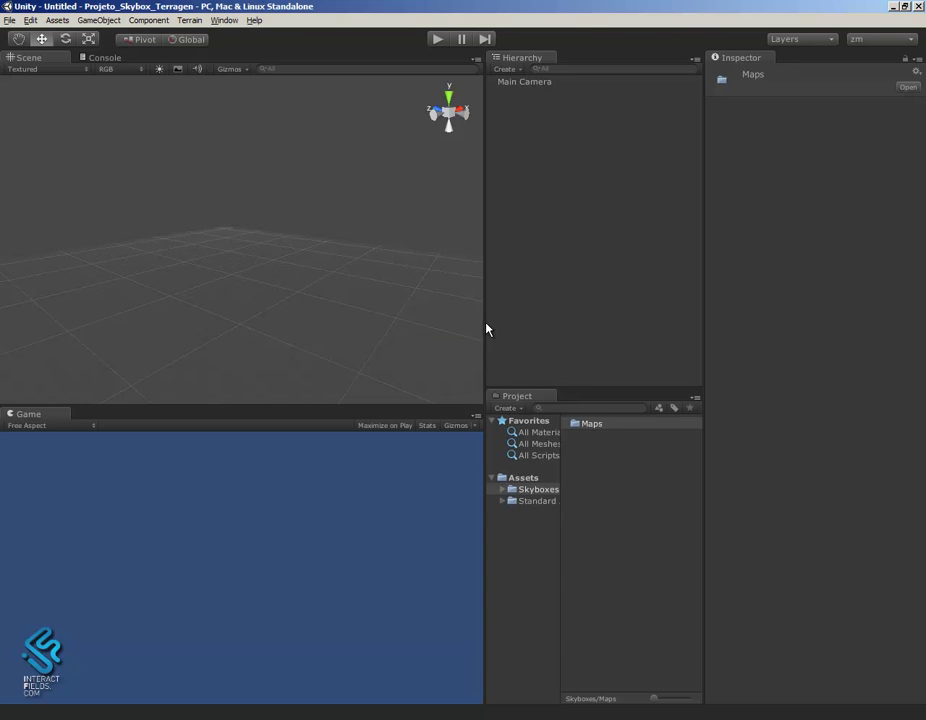
# Browse the standard Skyboxes folder, then add a Skybox component to the Main Camera
pyautogui.click(536, 500)
pyautogui.click(589, 425)
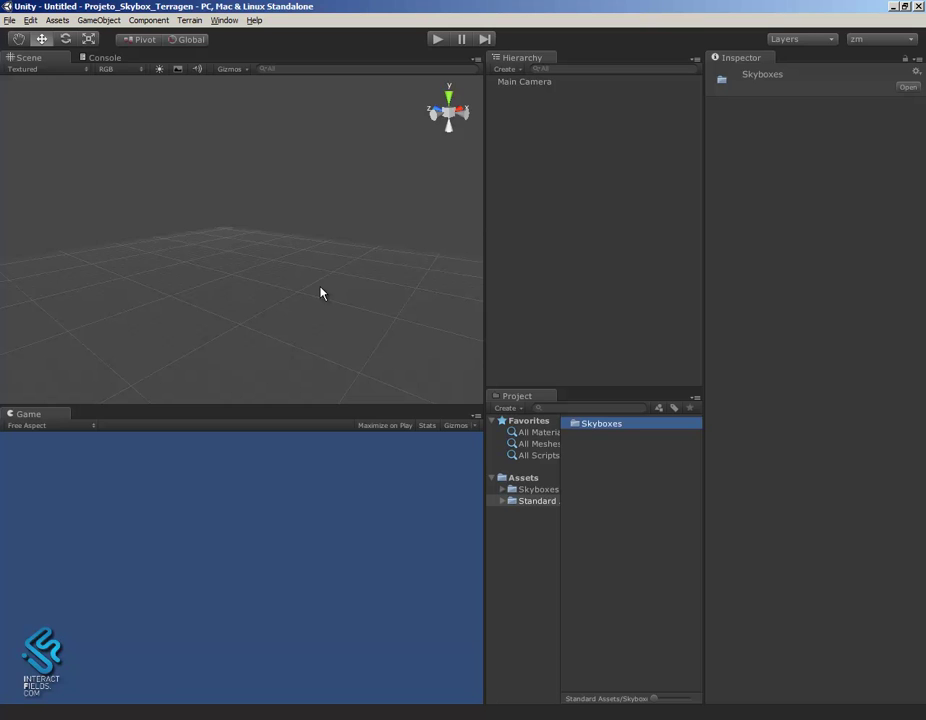
pyautogui.moveTo(287, 296)
pyautogui.keyDown('alt'); pyautogui.mouseDown()
pyautogui.moveTo(357, 312)
pyautogui.moveTo(341, 304)
pyautogui.mouseUp(); pyautogui.keyUp('alt')
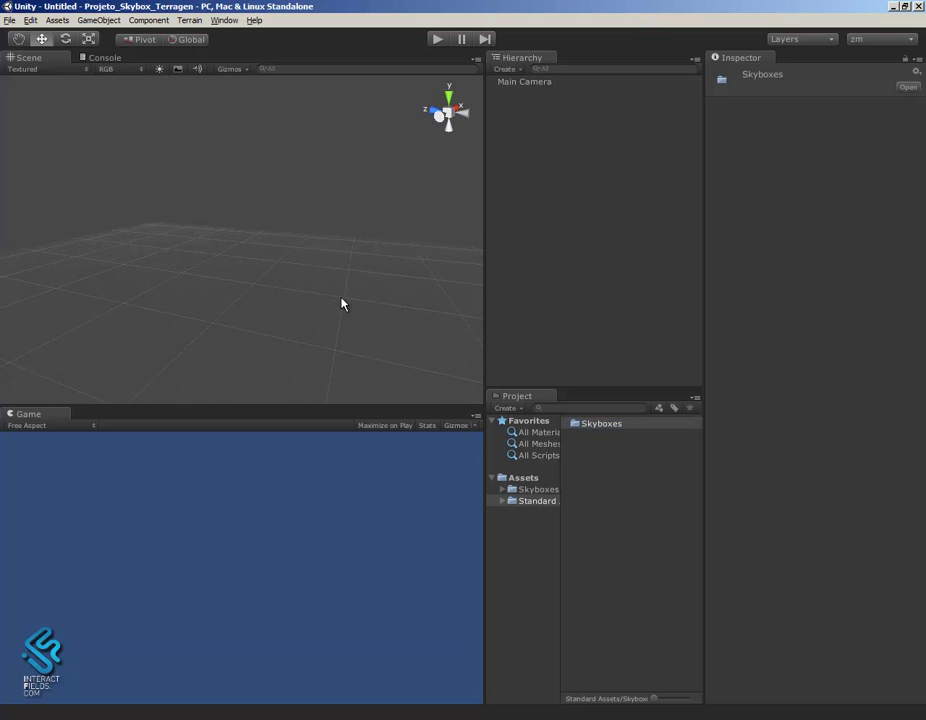
pyautogui.click(524, 82)
pyautogui.moveTo(385, 268)
pyautogui.keyDown('alt'); pyautogui.mouseDown()
pyautogui.moveTo(310, 182)
pyautogui.moveTo(217, 128)
pyautogui.mouseUp(); pyautogui.keyUp('alt')
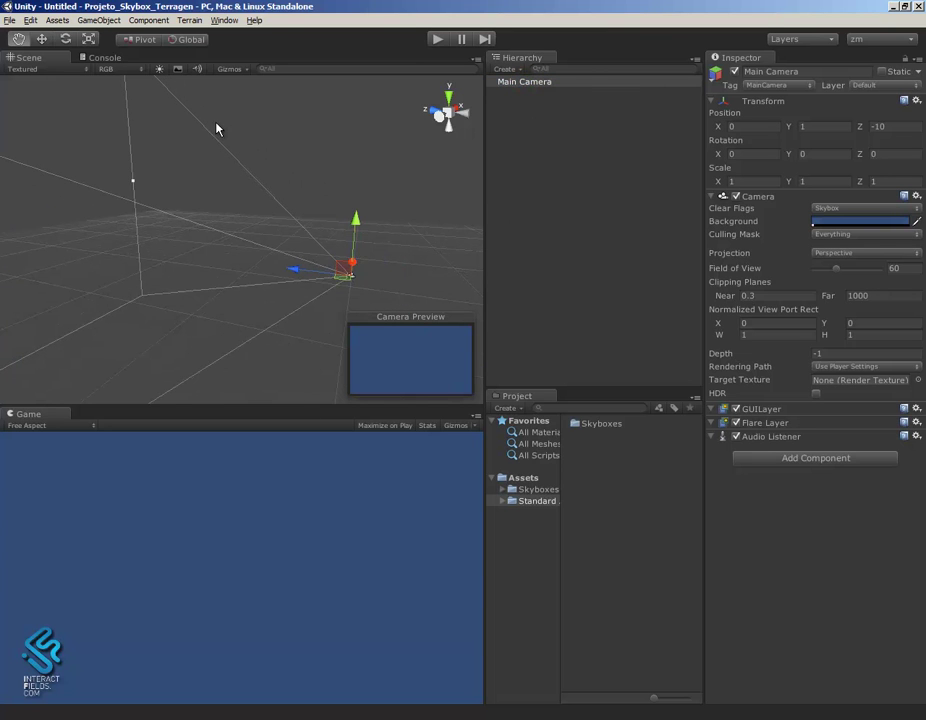
pyautogui.click(148, 20)
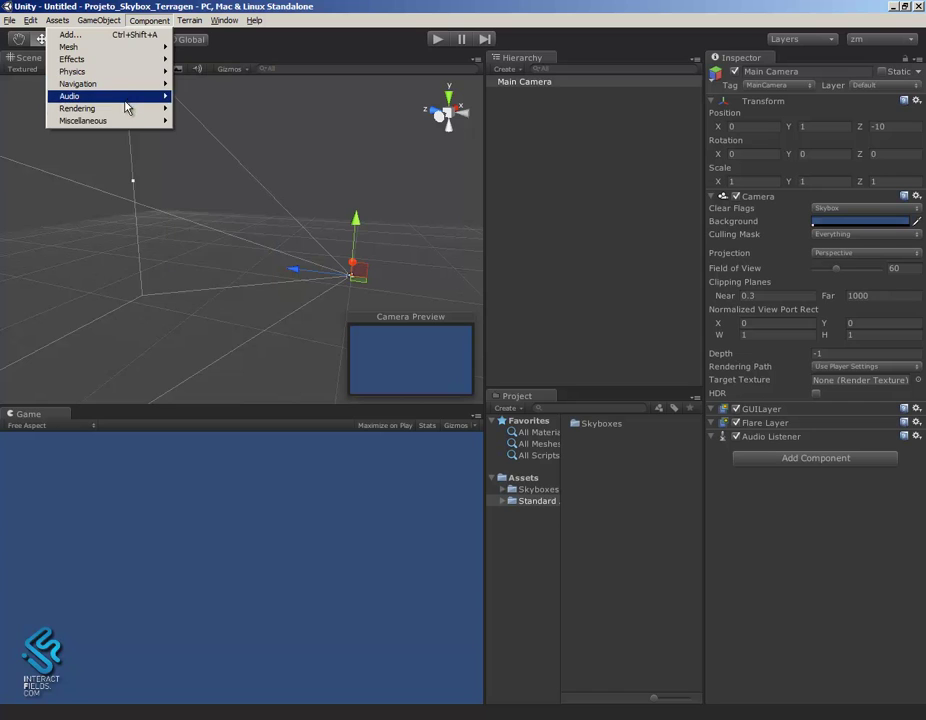
pyautogui.moveTo(77, 108)
pyautogui.click(218, 121)
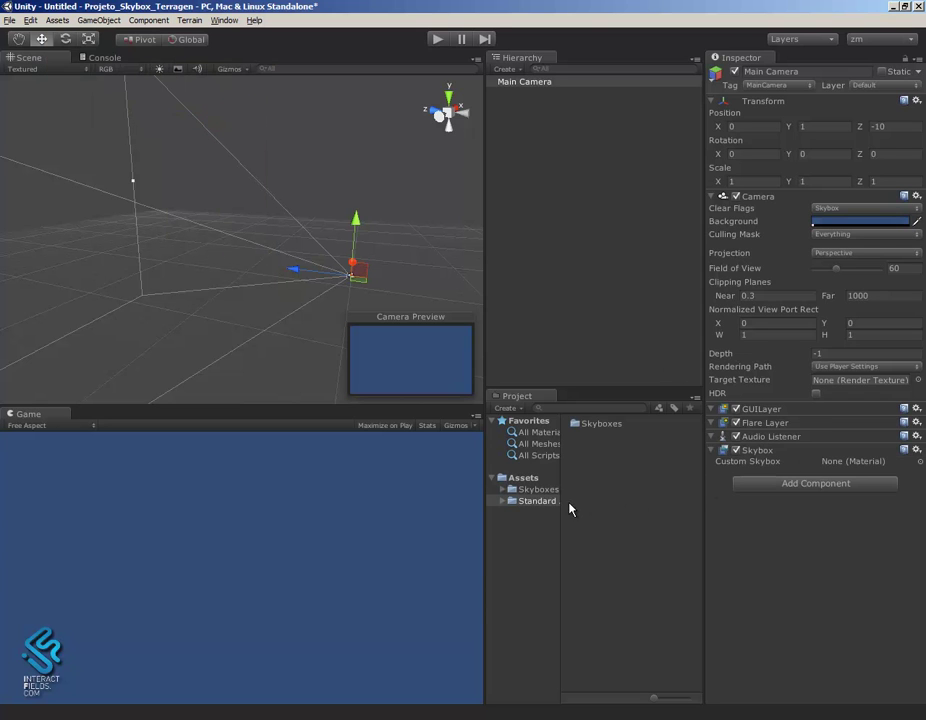
# Set the camera's Custom Skybox material to Sunny1 Skybox
pyautogui.click(919, 462)
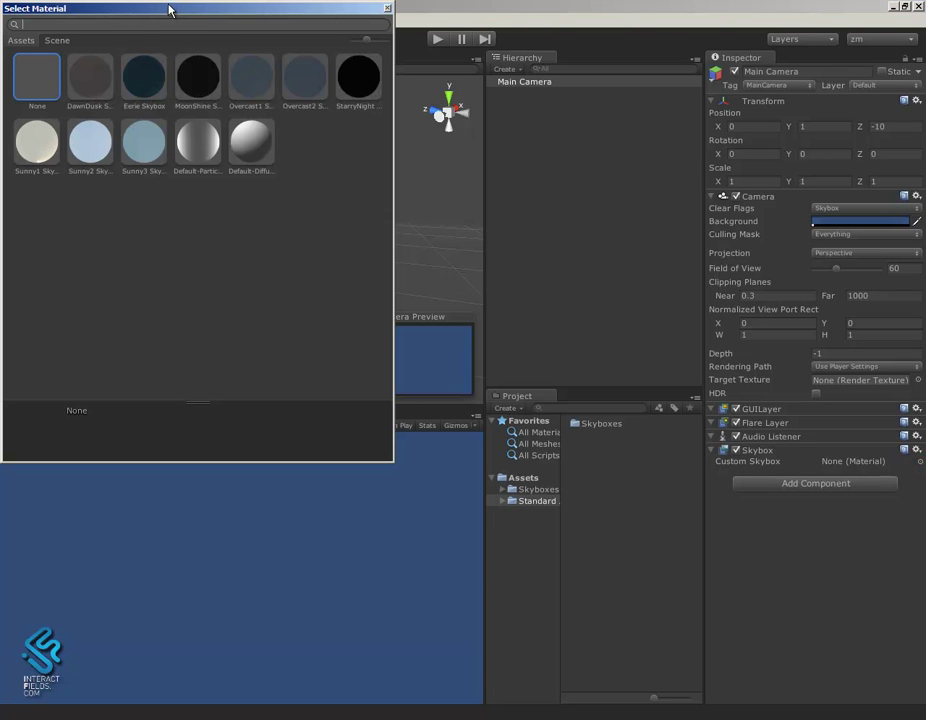
pyautogui.moveTo(168, 9); pyautogui.dragTo(533, 78)
pyautogui.click(446, 214)
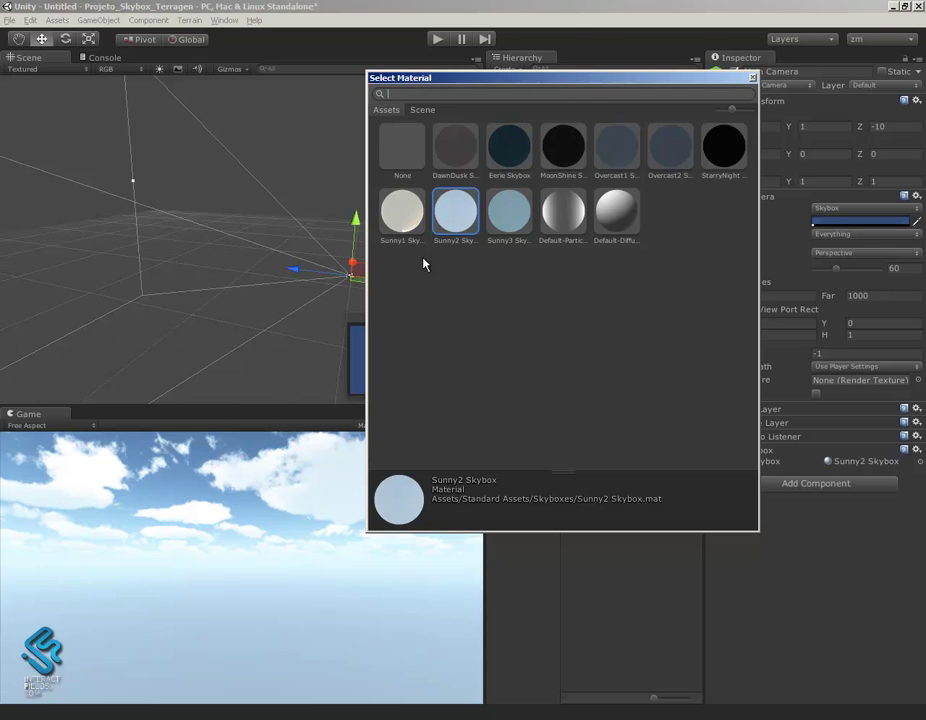
pyautogui.click(405, 215)
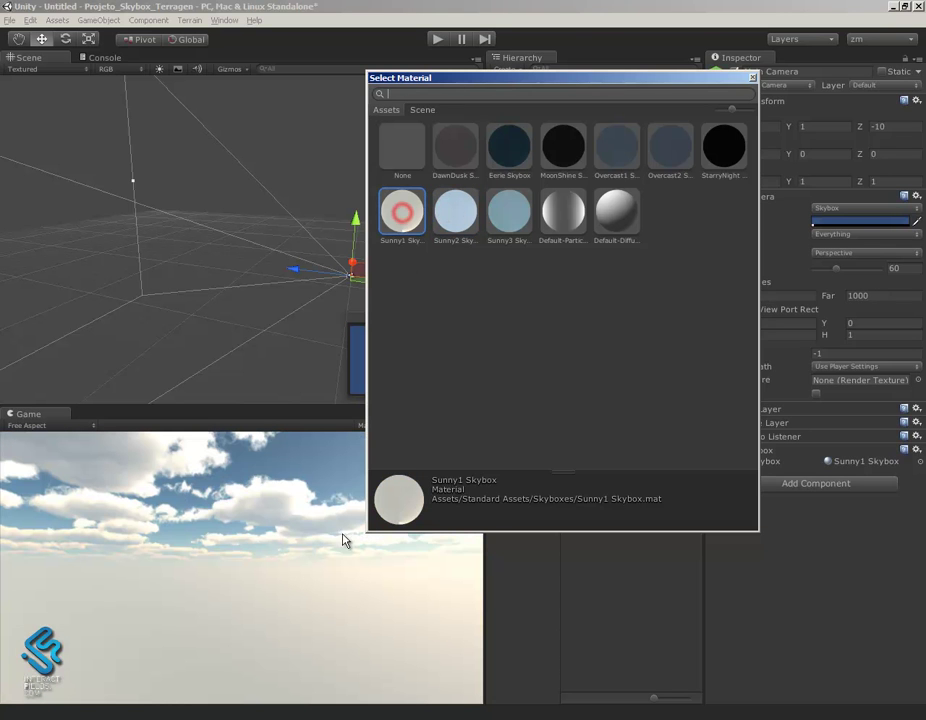
pyautogui.click(754, 82)
# Rotate the Main Camera about 12° around Y to change the sky view
pyautogui.keyDown('alt'); pyautogui.moveTo(351, 283); pyautogui.dragTo(283, 289); pyautogui.keyUp('alt')
pyautogui.press('e')
pyautogui.moveTo(330, 314); pyautogui.dragTo(219, 306)
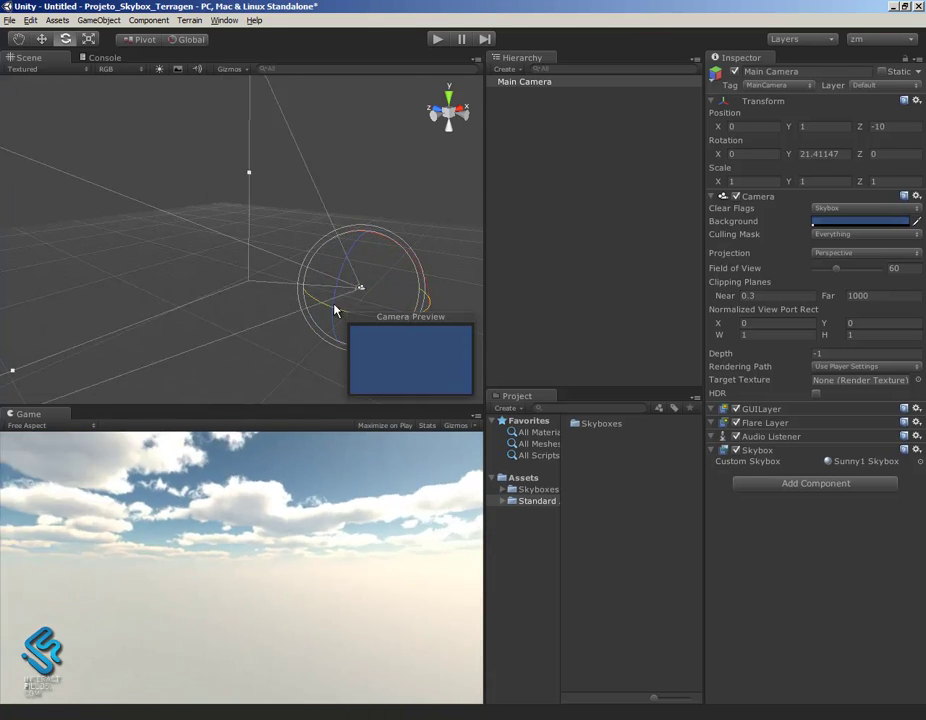
pyautogui.moveTo(219, 306)
pyautogui.mouseDown()
pyautogui.moveTo(373, 315)
pyautogui.moveTo(304, 306)
pyautogui.mouseUp()
pyautogui.moveTo(356, 285)
pyautogui.mouseDown()
pyautogui.moveTo(384, 314)
pyautogui.moveTo(376, 287)
pyautogui.moveTo(324, 262)
pyautogui.moveTo(360, 284)
pyautogui.moveTo(393, 265)
pyautogui.mouseUp()
pyautogui.hotkey('ctrl', 'z')
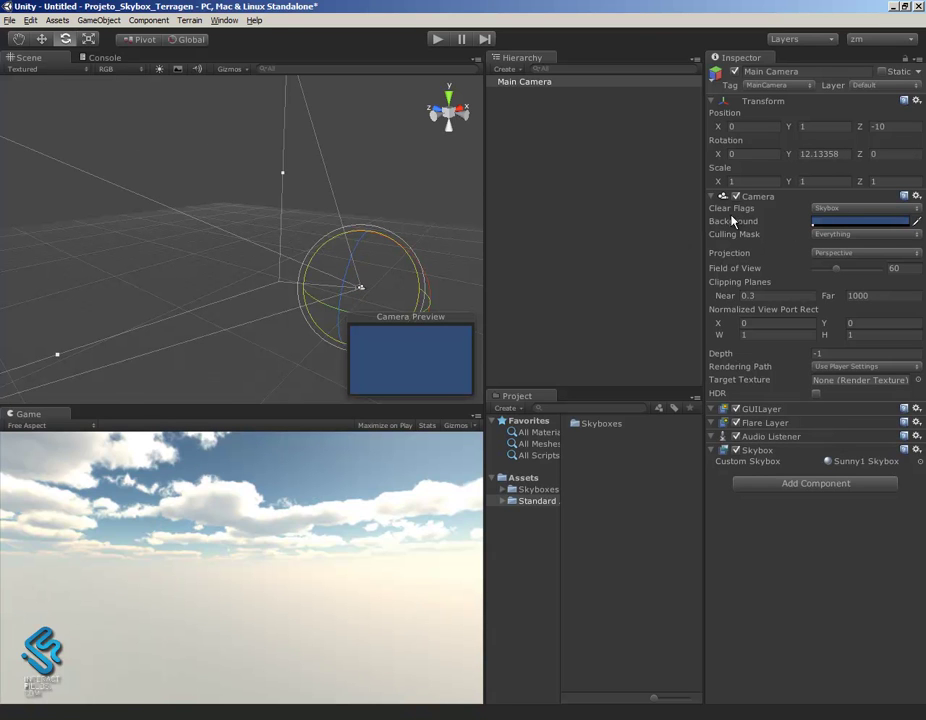
# Toggle Clear Flags to Solid Color and back to Skybox, then remove the camera's Skybox component
pyautogui.click(834, 210)
pyautogui.click(845, 233)
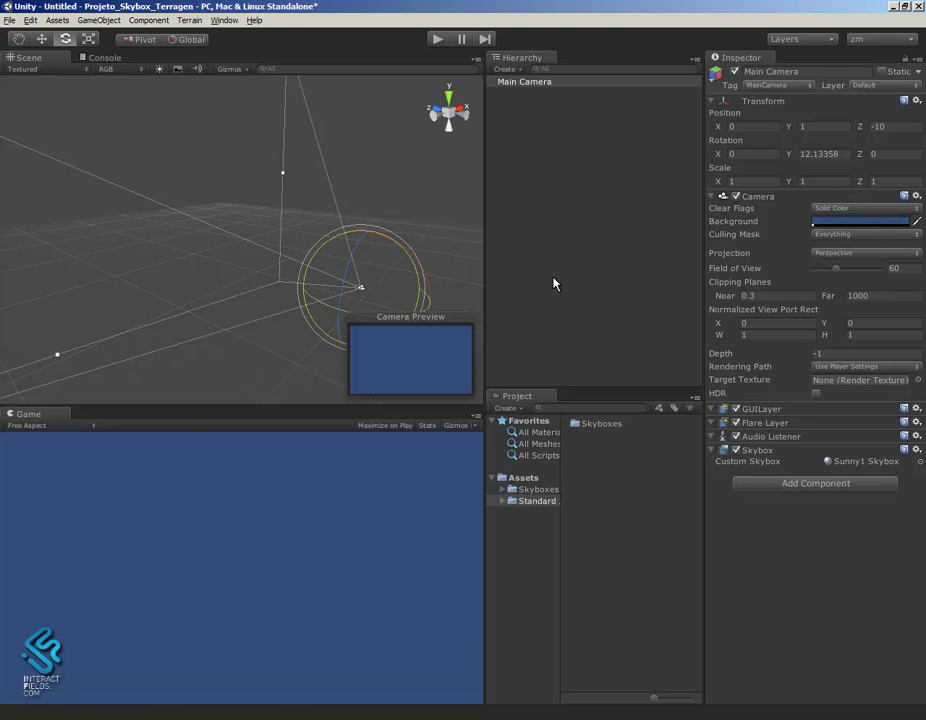
pyautogui.click(845, 210)
pyautogui.click(836, 217)
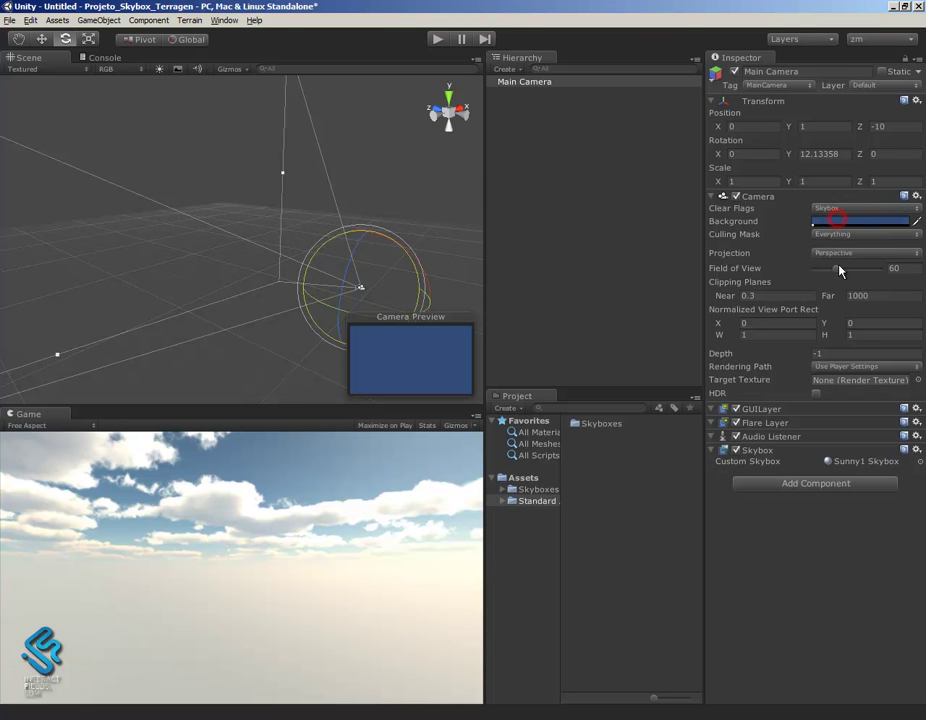
pyautogui.rightClick(773, 452)
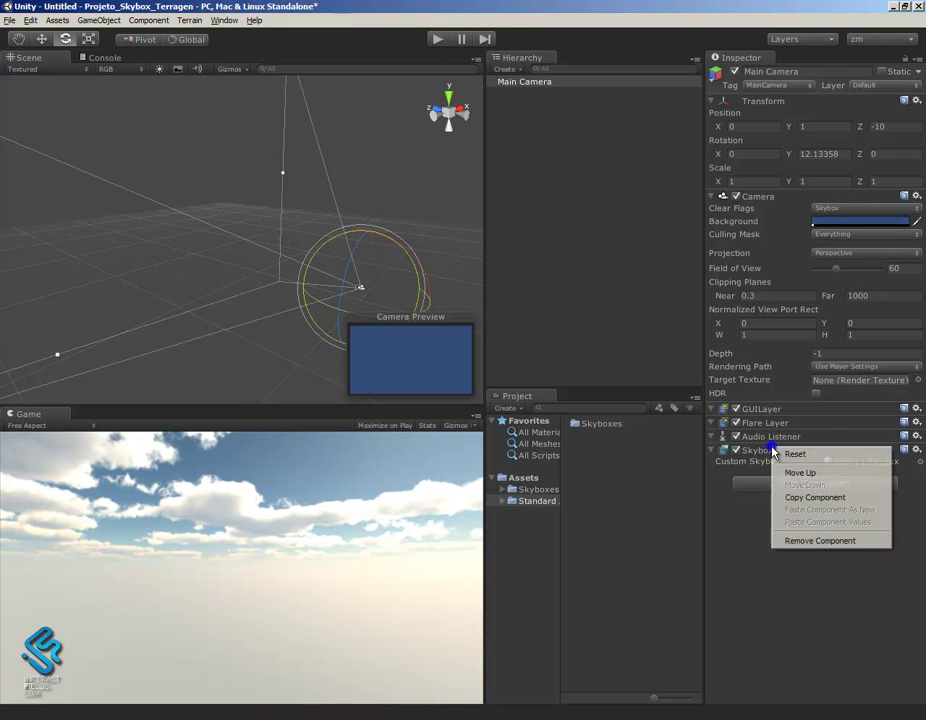
pyautogui.click(822, 541)
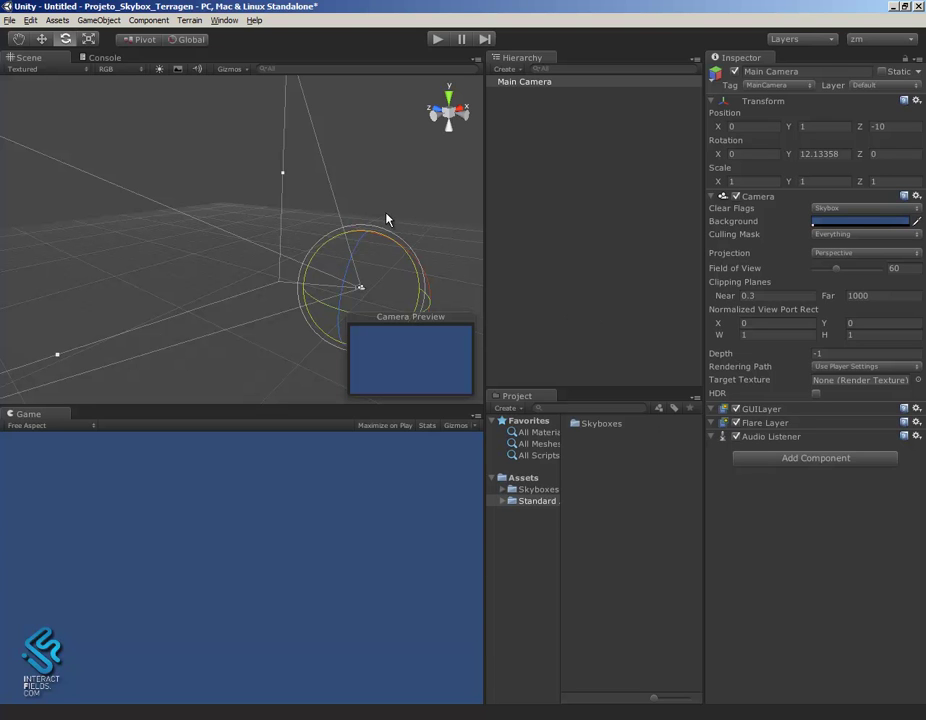
# Set the Render Settings skybox material to Sunny3 Skybox
pyautogui.click(31, 20)
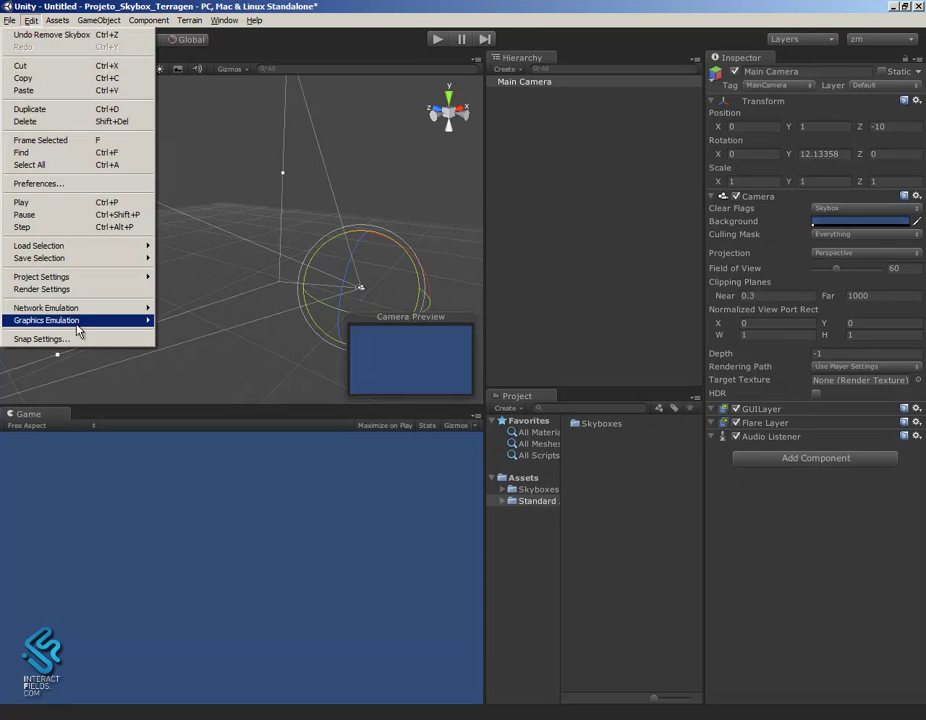
pyautogui.click(76, 289)
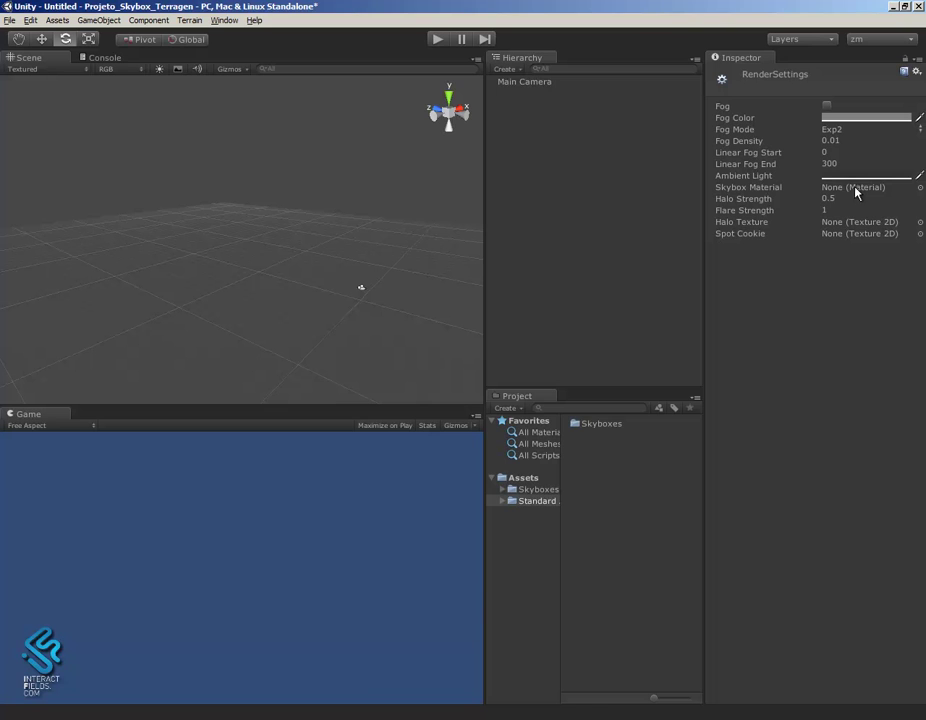
pyautogui.click(920, 187)
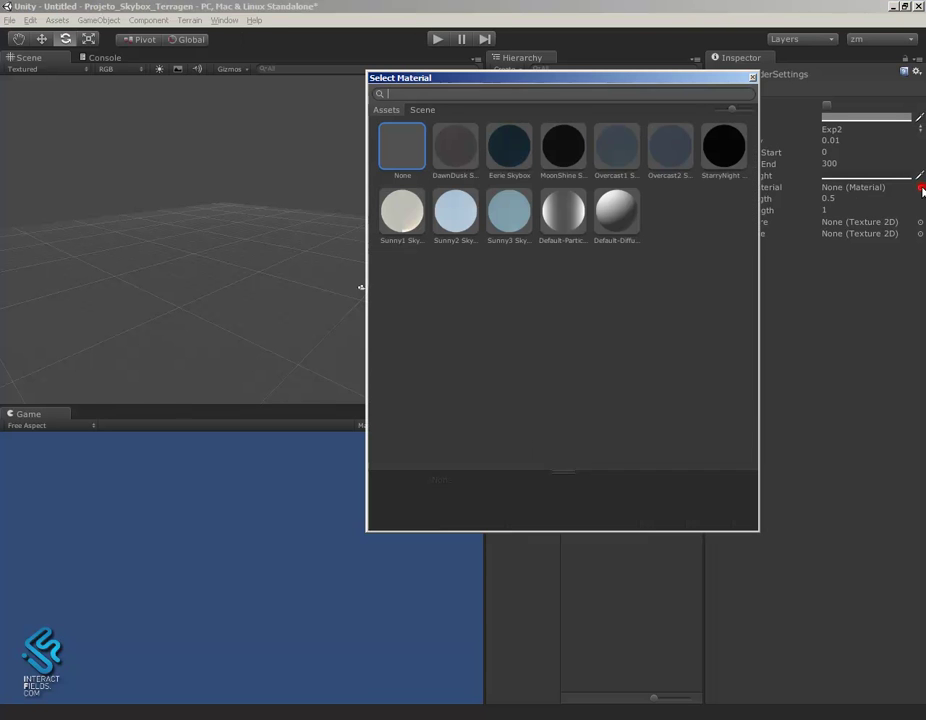
pyautogui.click(463, 213)
pyautogui.click(516, 210)
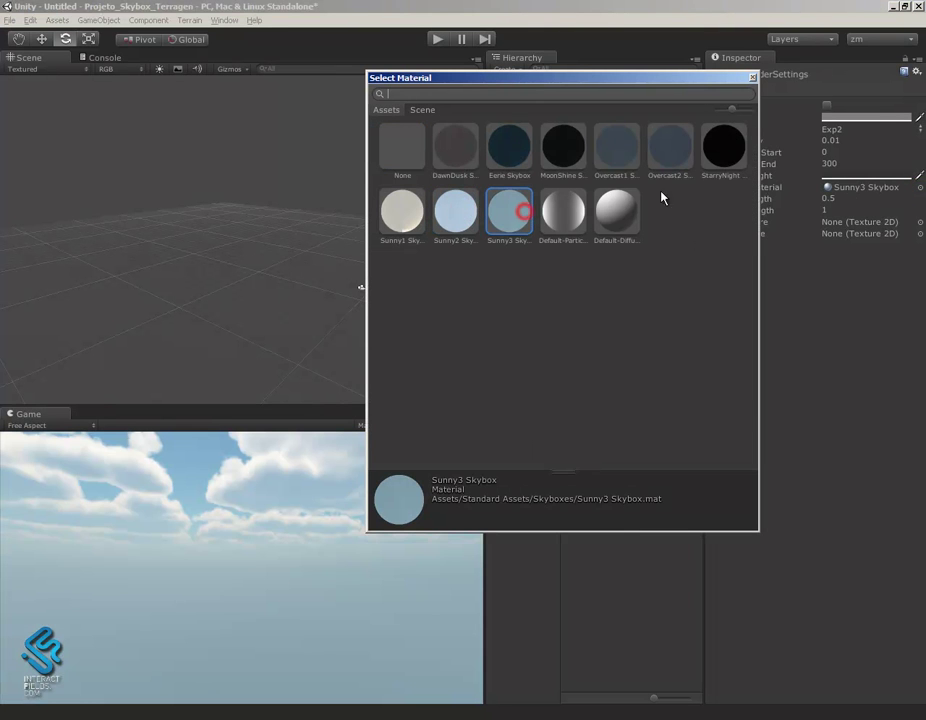
pyautogui.click(755, 79)
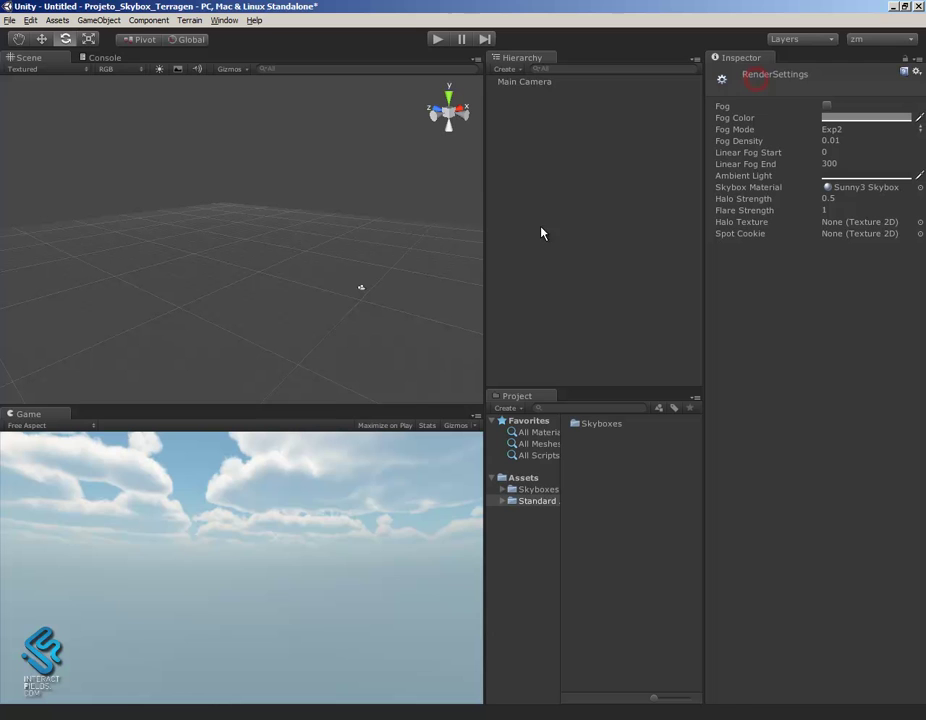
# Reset the Render Settings skybox material to None
pyautogui.click(353, 280)
pyautogui.click(363, 290)
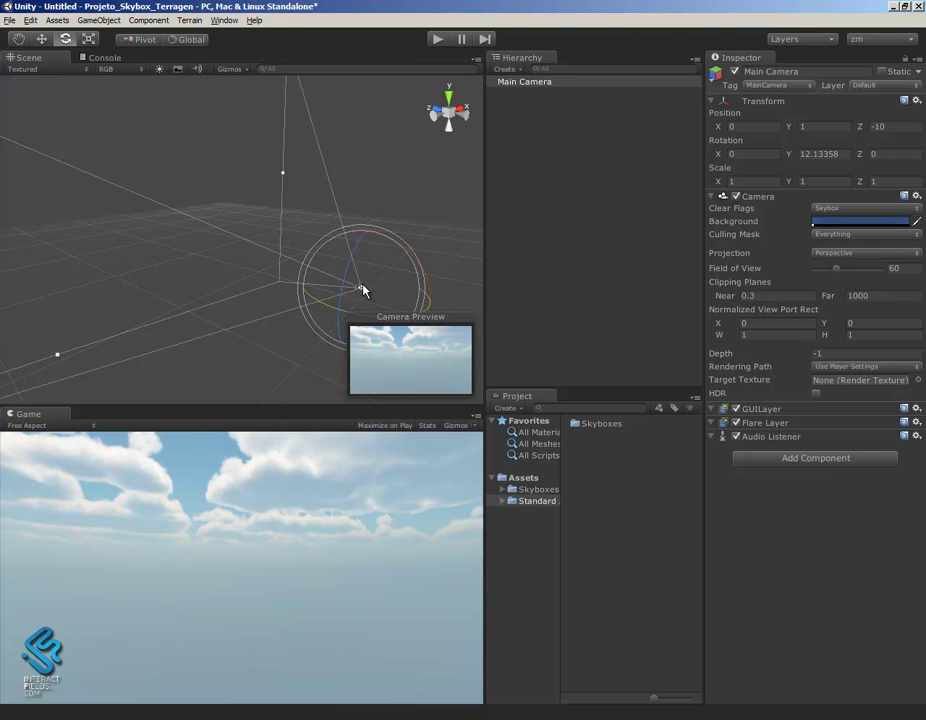
pyautogui.click(425, 188)
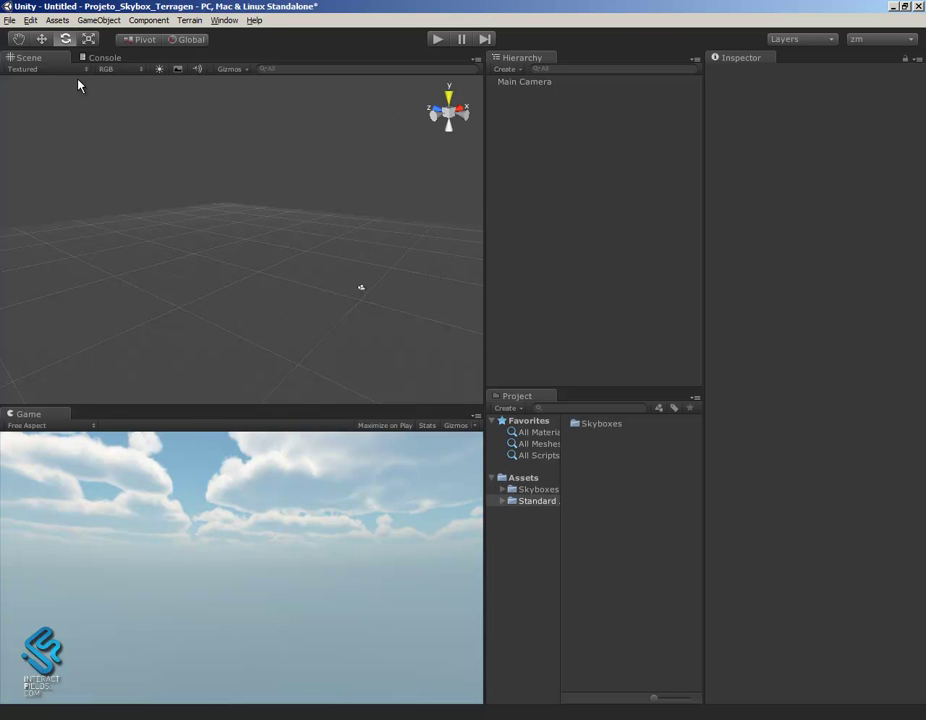
pyautogui.click(57, 20)
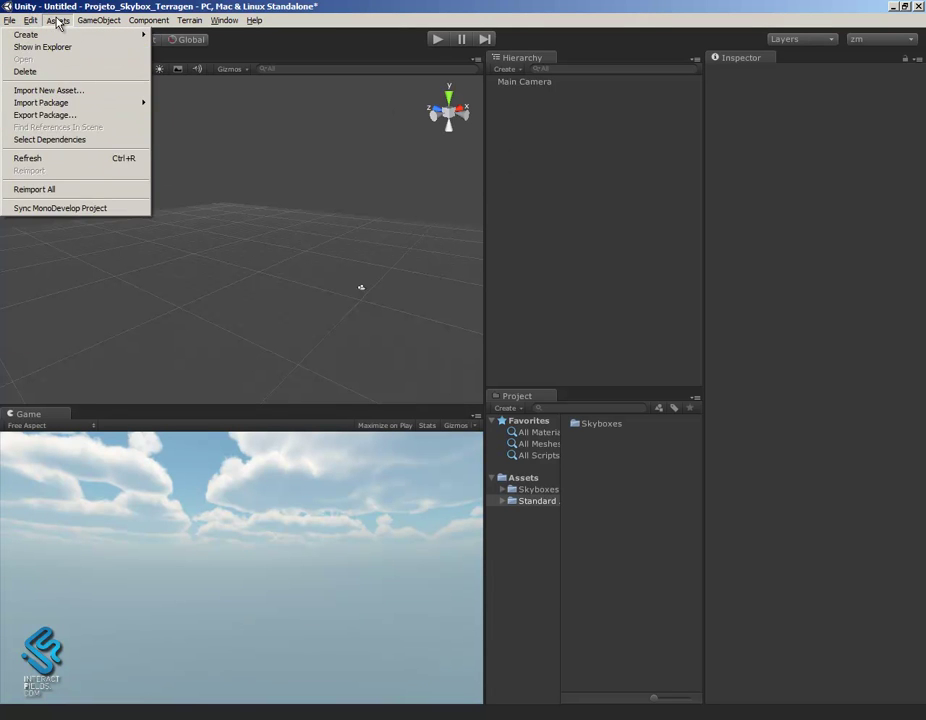
pyautogui.moveTo(30, 20)
pyautogui.click(103, 289)
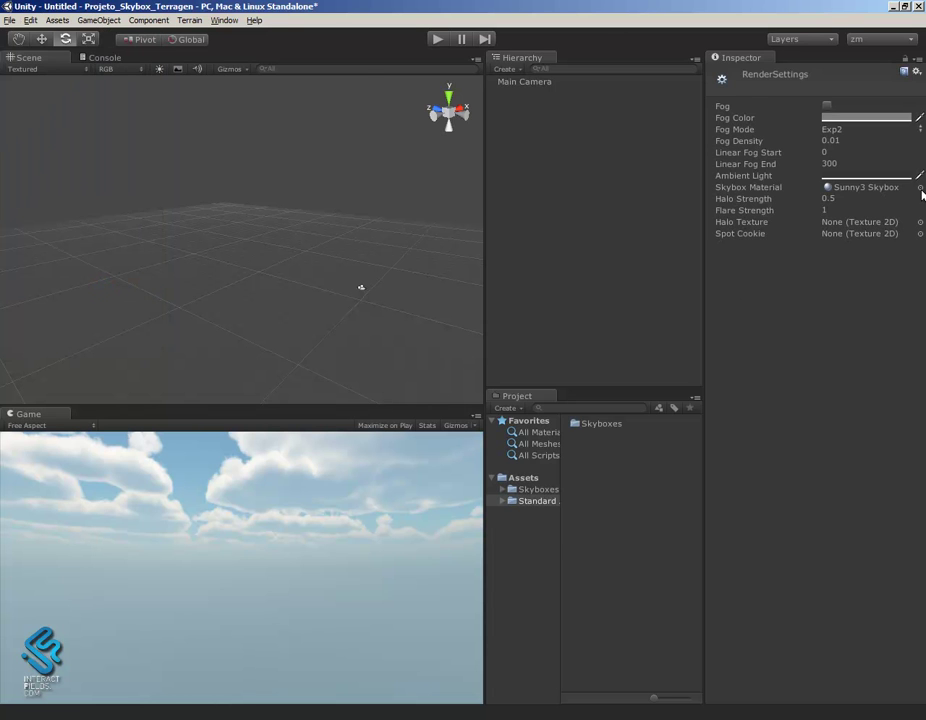
pyautogui.click(920, 188)
pyautogui.doubleClick(390, 132)
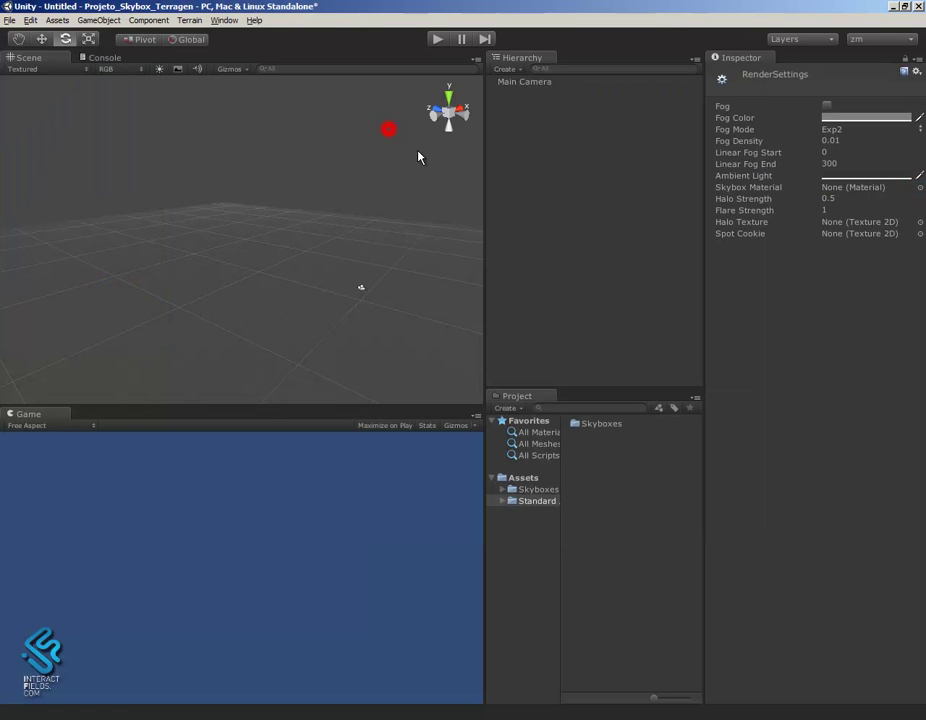
# Search Google for 'terragen 2' and open the Terragen 2 product page
pyautogui.click(362, 290)
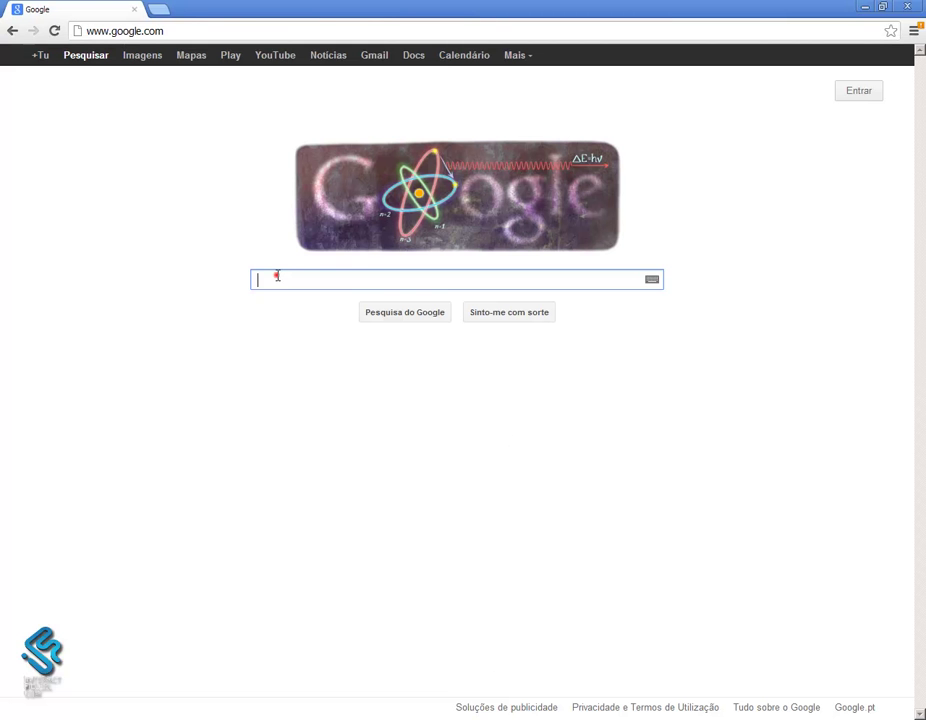
pyautogui.write('terr')
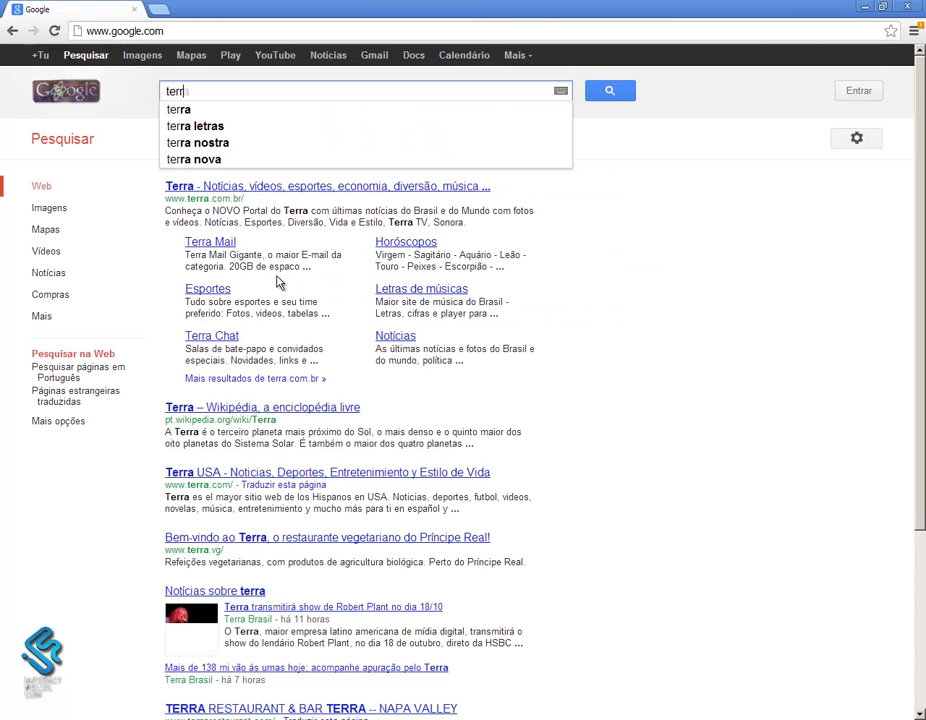
pyautogui.write('agen 2')
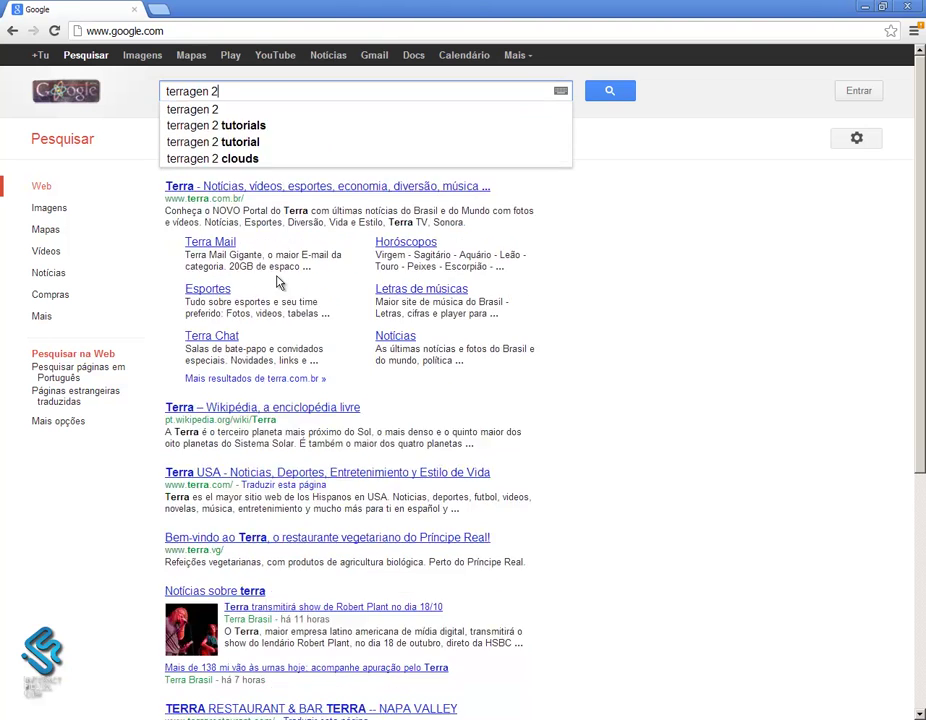
pyautogui.press('Return')
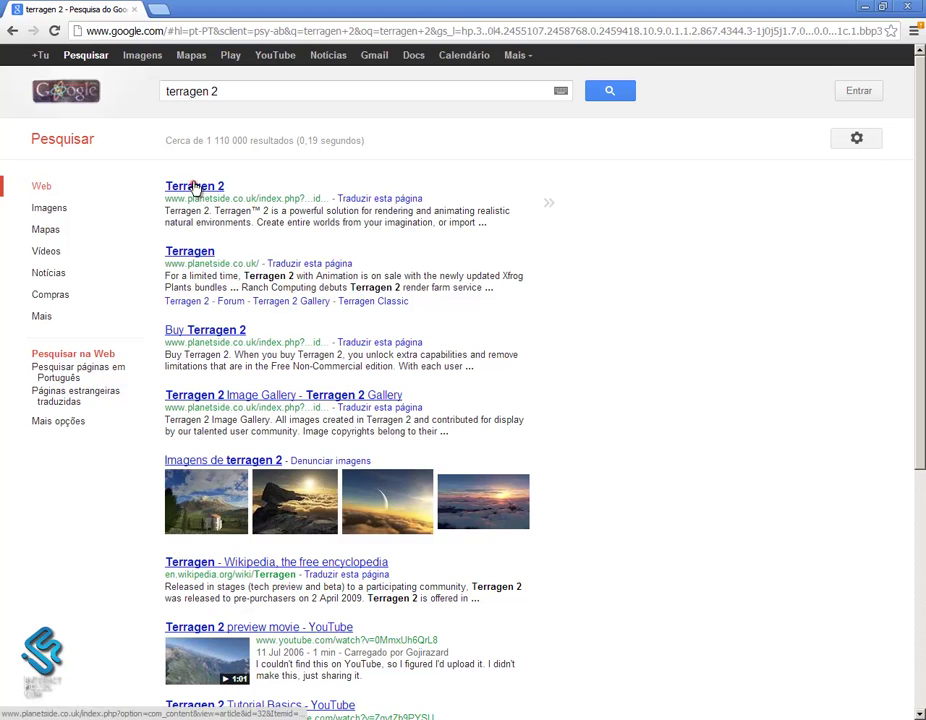
pyautogui.click(197, 187)
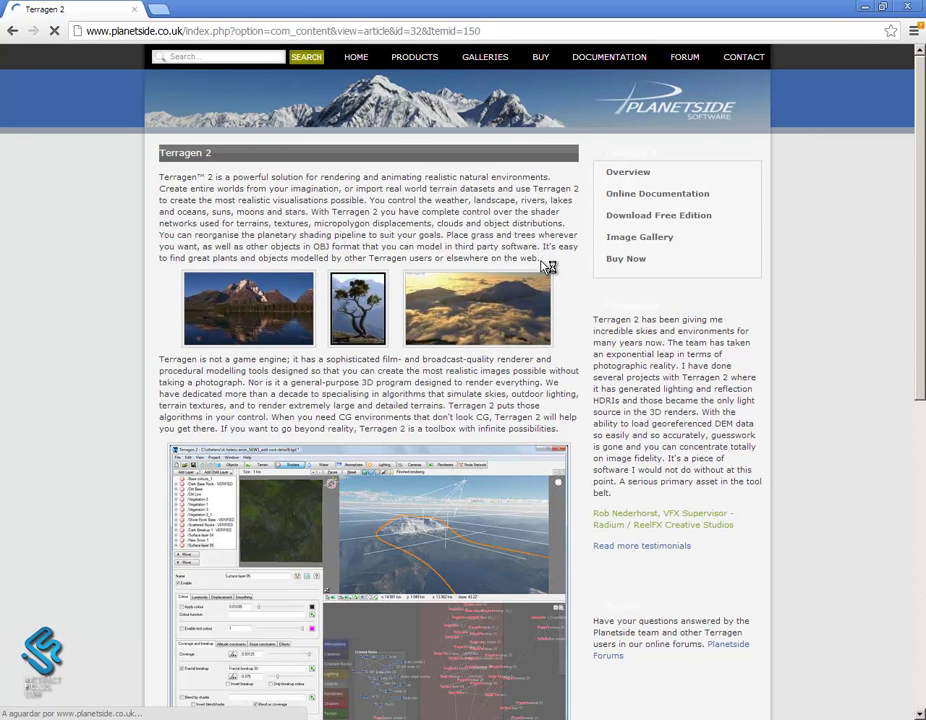
# Open the free edition download page and highlight its limits, including the 800x600 maximum render size
pyautogui.click(654, 219)
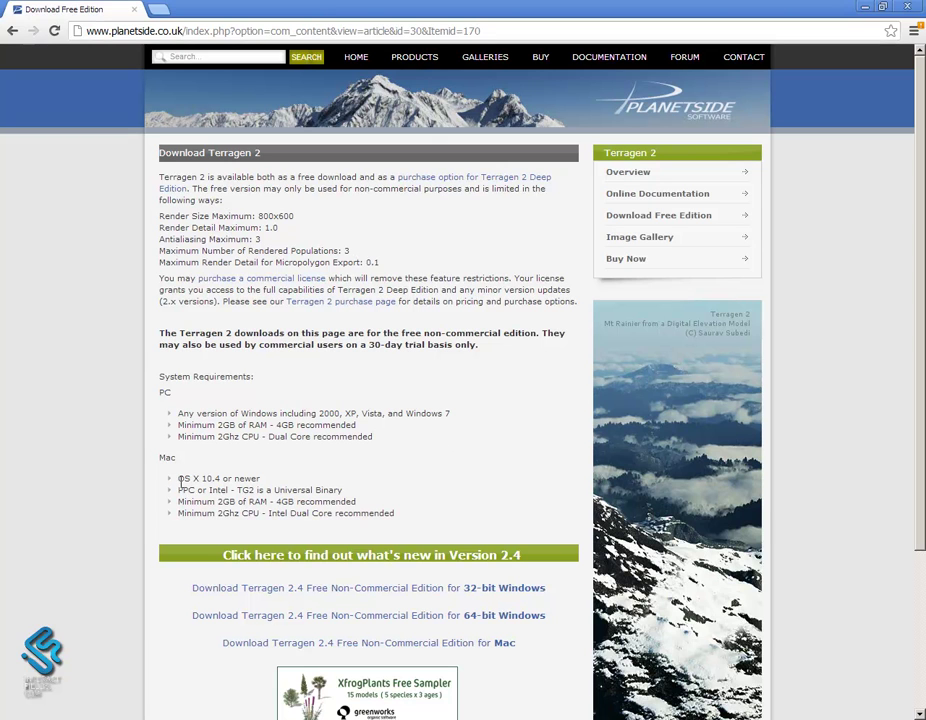
pyautogui.moveTo(179, 479); pyautogui.dragTo(219, 479)
pyautogui.moveTo(178, 393); pyautogui.dragTo(160, 393)
pyautogui.moveTo(180, 455); pyautogui.dragTo(158, 457)
pyautogui.moveTo(178, 393); pyautogui.dragTo(160, 393)
pyautogui.moveTo(214, 189); pyautogui.dragTo(429, 193)
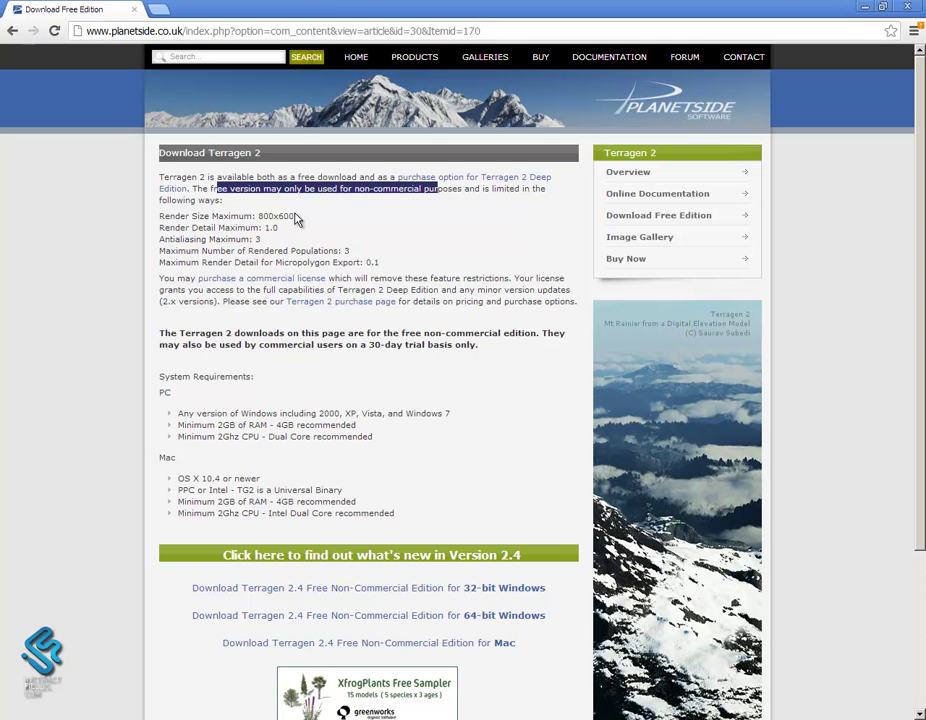
pyautogui.moveTo(296, 216); pyautogui.dragTo(162, 216)
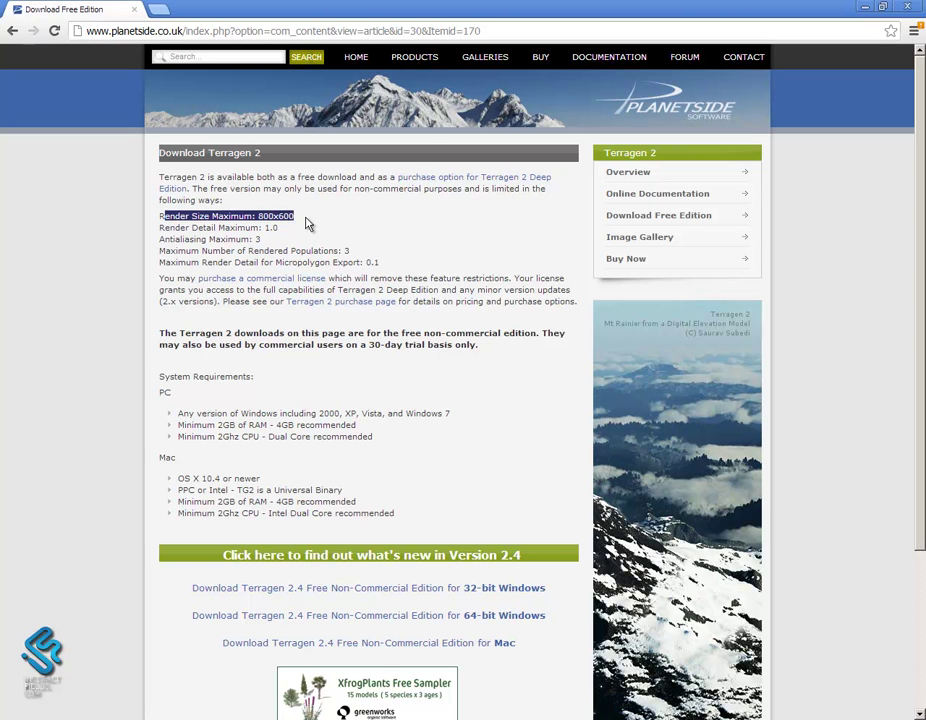
# Rotate and move the 3D preview to explore the default flat terrain and scene camera
pyautogui.click(351, 219)
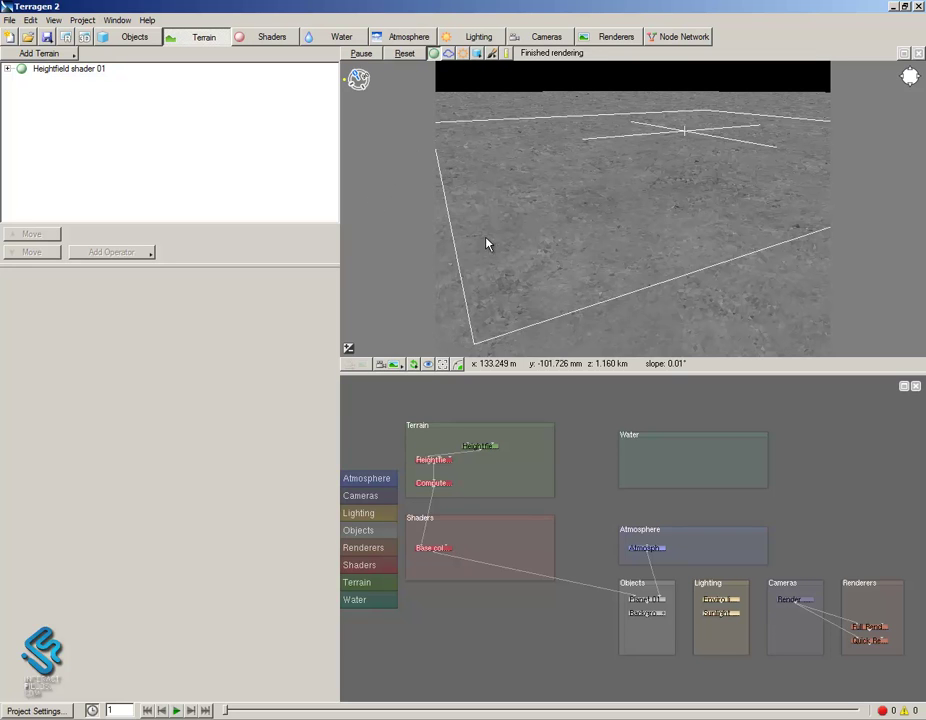
pyautogui.click(645, 248)
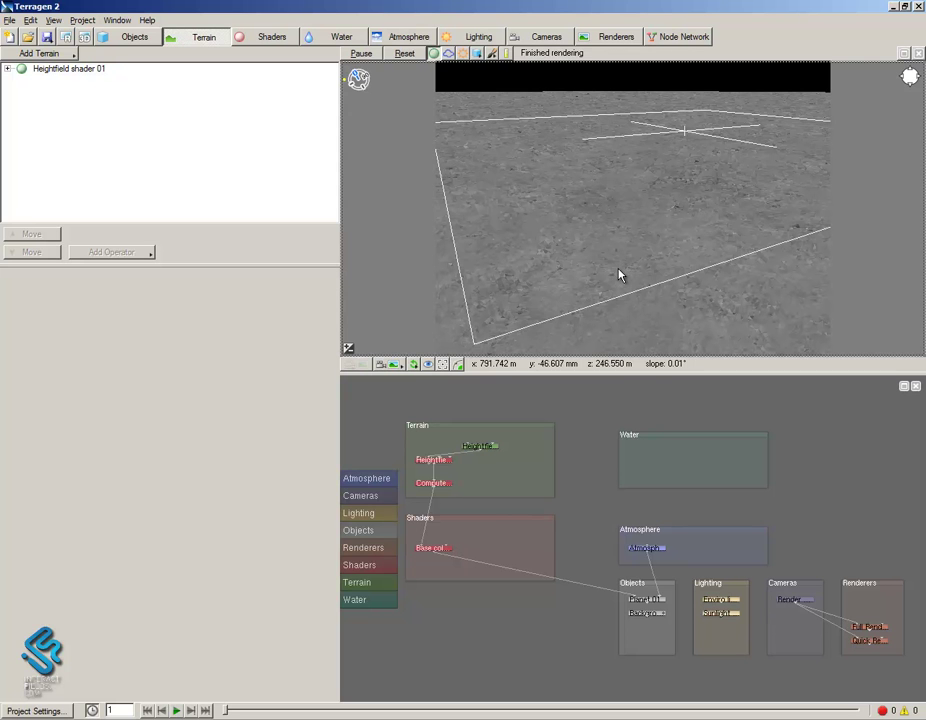
pyautogui.moveTo(618, 275)
pyautogui.mouseDown()
pyautogui.moveTo(600, 157)
pyautogui.moveTo(651, 187)
pyautogui.moveTo(643, 192)
pyautogui.mouseUp()
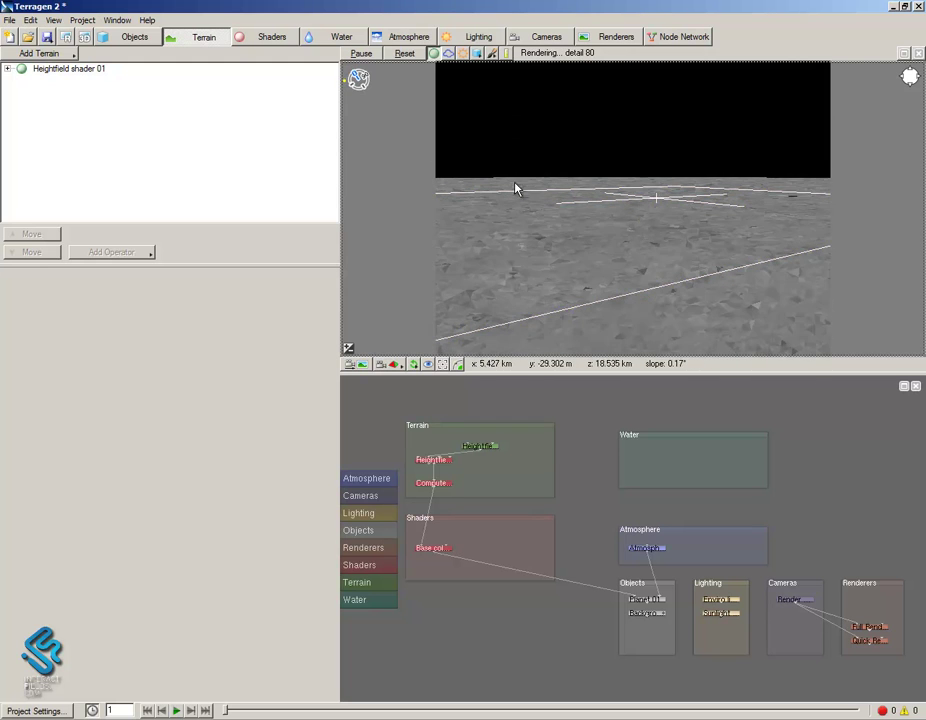
pyautogui.moveTo(614, 209)
pyautogui.mouseDown()
pyautogui.moveTo(740, 256)
pyautogui.moveTo(633, 262)
pyautogui.moveTo(564, 165)
pyautogui.moveTo(400, 227)
pyautogui.moveTo(630, 252)
pyautogui.mouseUp()
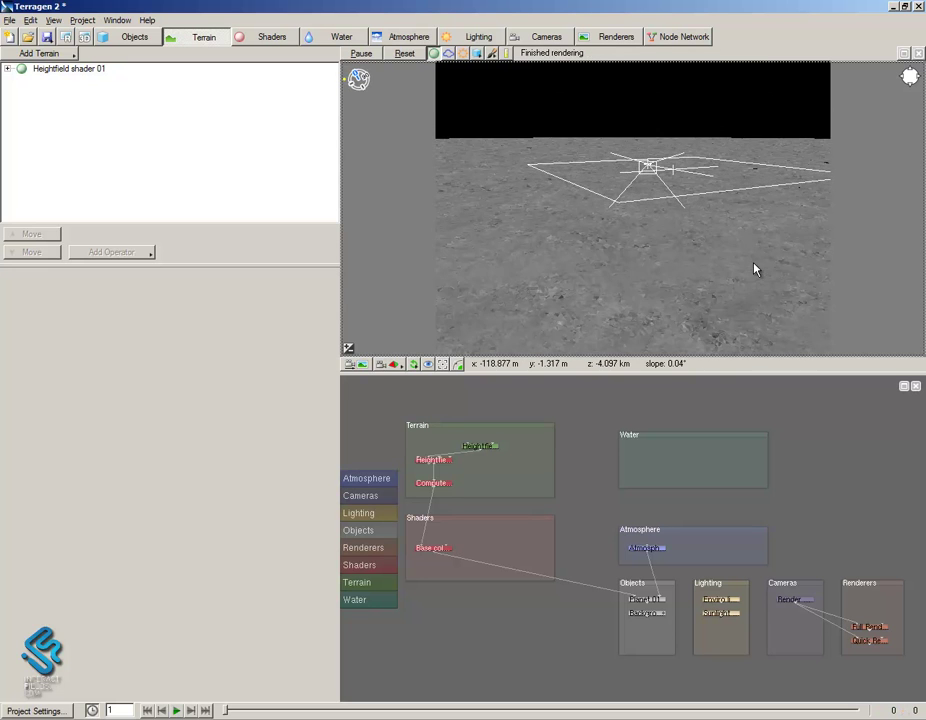
pyautogui.moveTo(735, 263)
pyautogui.mouseDown()
pyautogui.moveTo(615, 376)
pyautogui.moveTo(672, 265)
pyautogui.moveTo(614, 351)
pyautogui.moveTo(688, 331)
pyautogui.moveTo(708, 337)
pyautogui.moveTo(723, 275)
pyautogui.moveTo(649, 240)
pyautogui.moveTo(612, 382)
pyautogui.moveTo(678, 271)
pyautogui.moveTo(473, 262)
pyautogui.moveTo(612, 248)
pyautogui.moveTo(718, 261)
pyautogui.moveTo(736, 211)
pyautogui.moveTo(728, 256)
pyautogui.moveTo(565, 293)
pyautogui.moveTo(568, 248)
pyautogui.mouseUp()
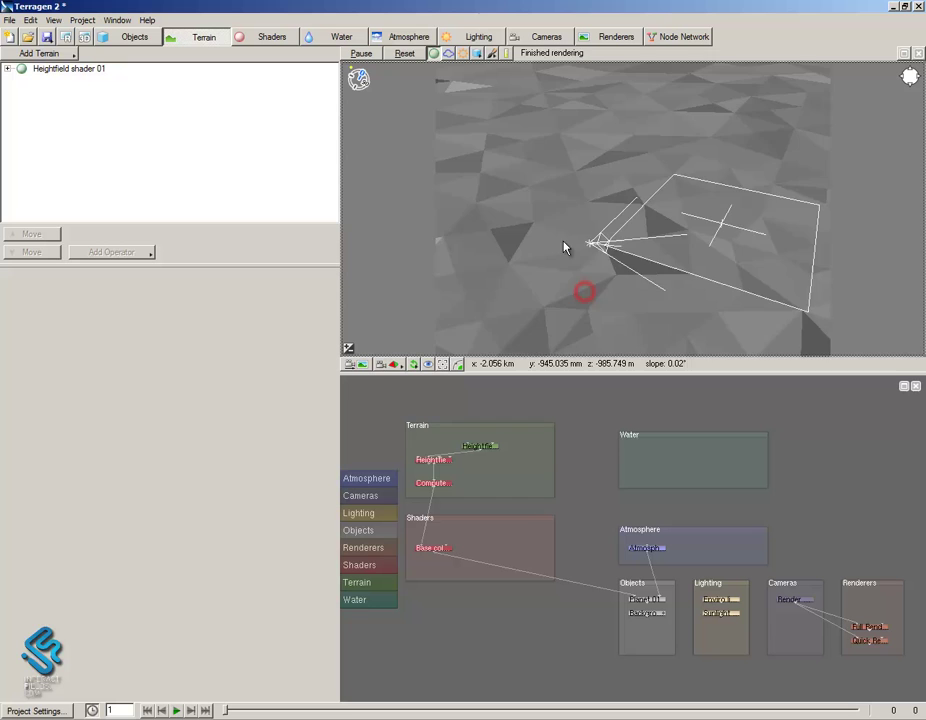
# Add a High-level Cirrus (2D) cloud layer and tilt the preview up toward the clouds
pyautogui.click(405, 41)
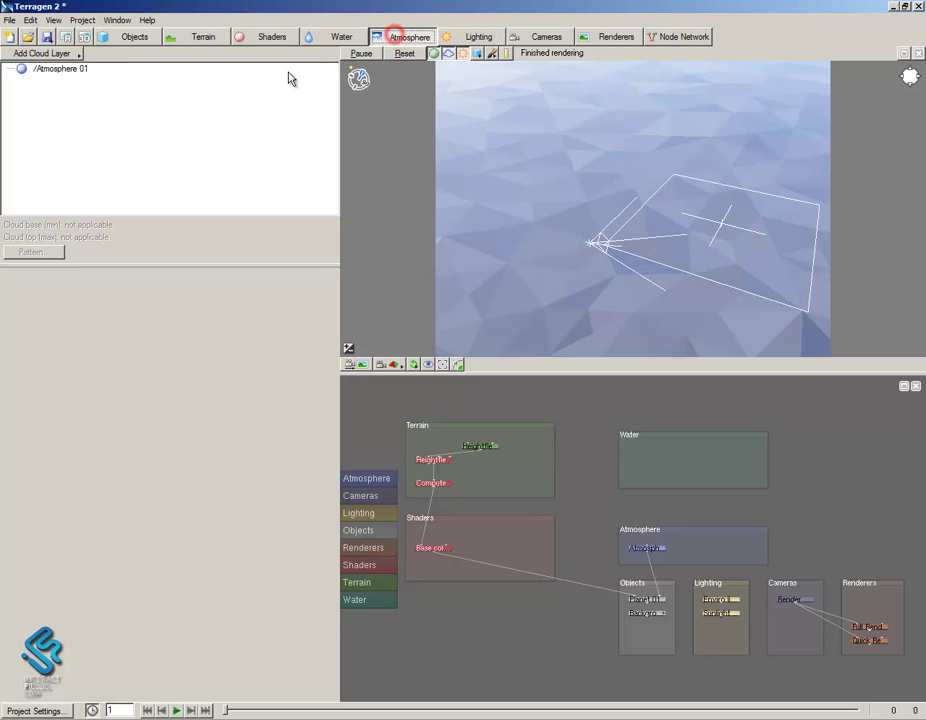
pyautogui.click(40, 54)
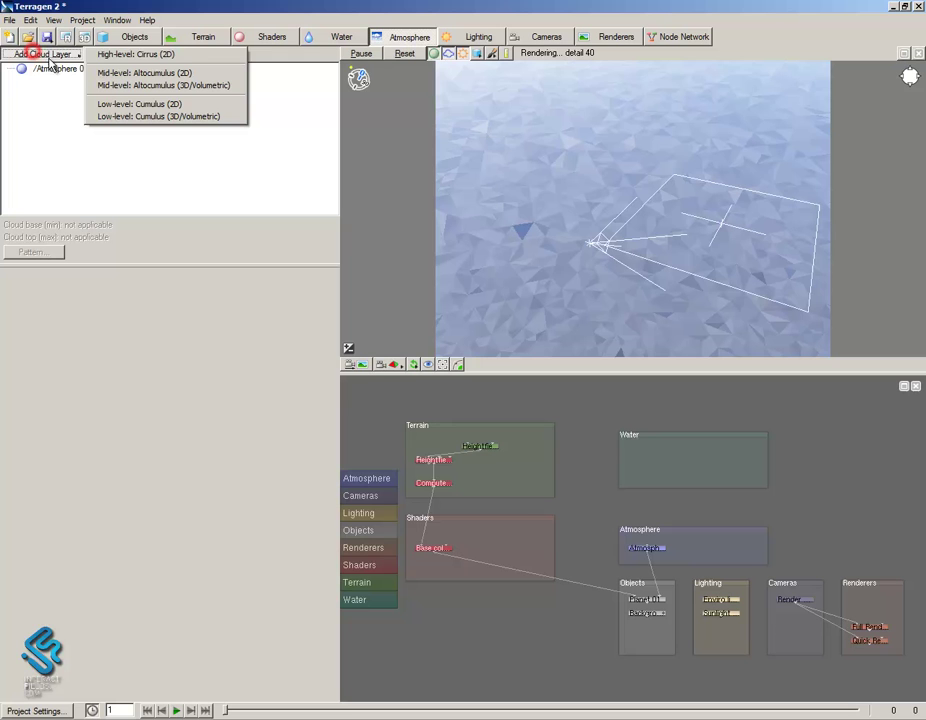
pyautogui.click(110, 55)
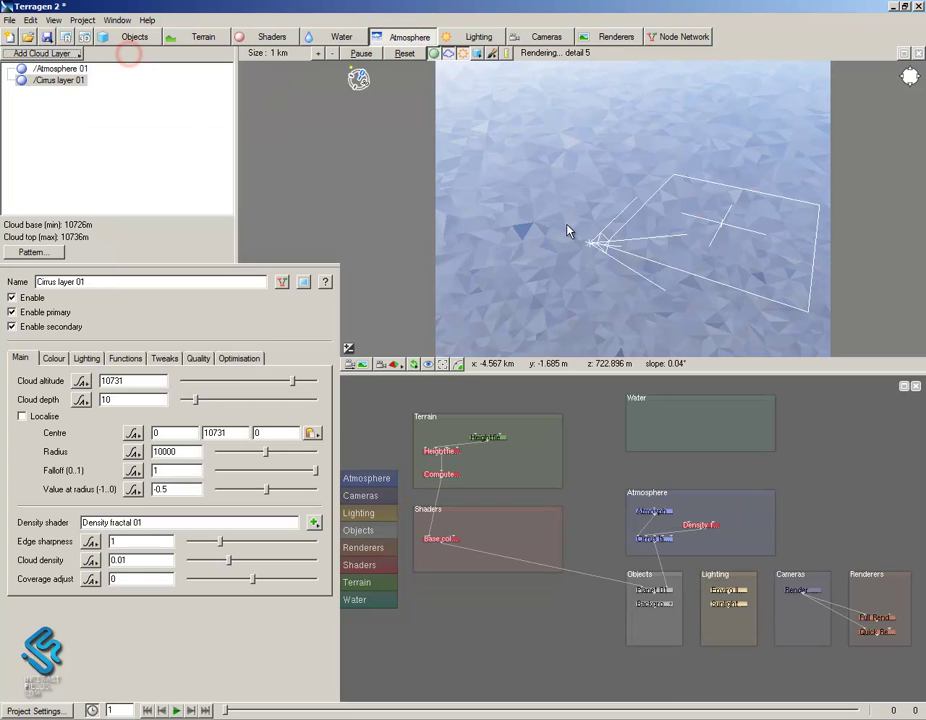
pyautogui.moveTo(700, 270); pyautogui.dragTo(715, 300)
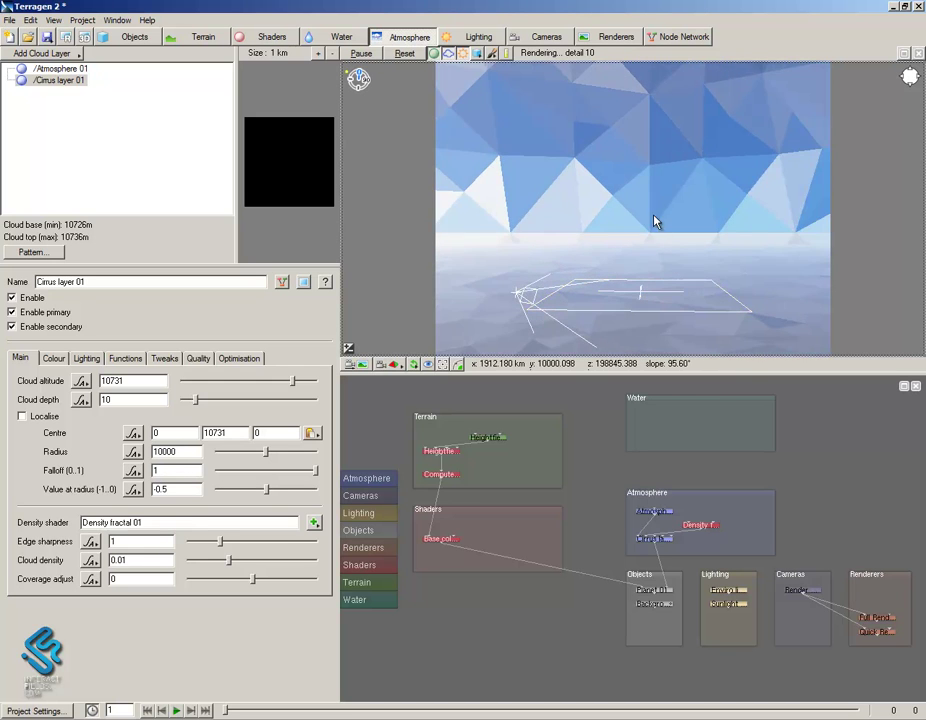
pyautogui.moveTo(657, 231); pyautogui.dragTo(650, 288)
pyautogui.click(464, 53)
pyautogui.click(463, 54)
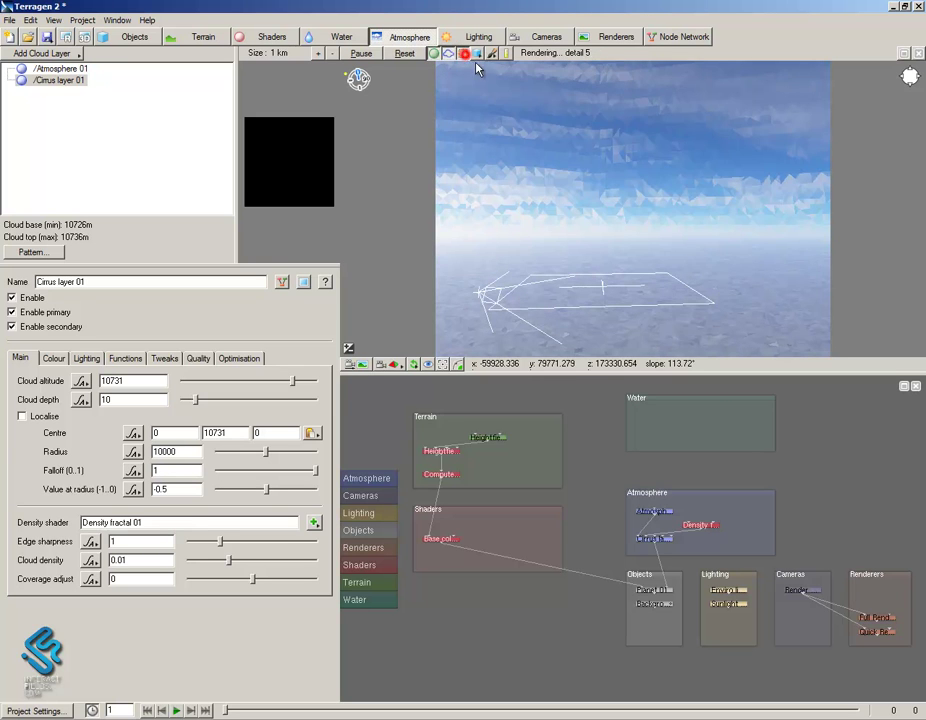
pyautogui.moveTo(623, 238)
pyautogui.mouseDown()
pyautogui.moveTo(652, 254)
pyautogui.moveTo(697, 240)
pyautogui.moveTo(577, 304)
pyautogui.moveTo(590, 280)
pyautogui.mouseUp()
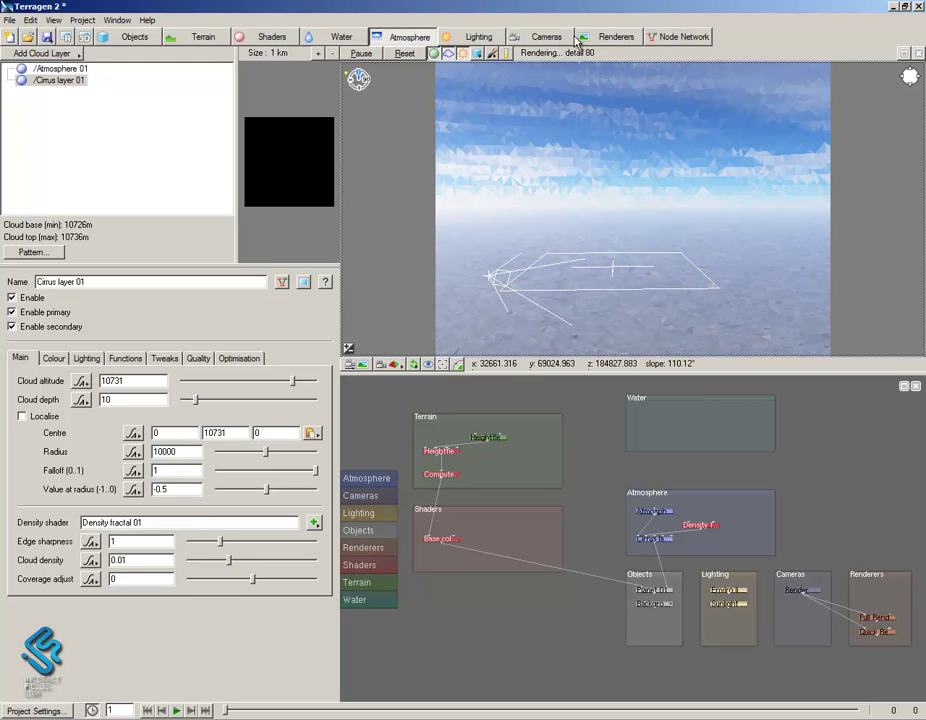
# Select the Render Camera and set its position to 5000, 5000, 5000
pyautogui.click(542, 35)
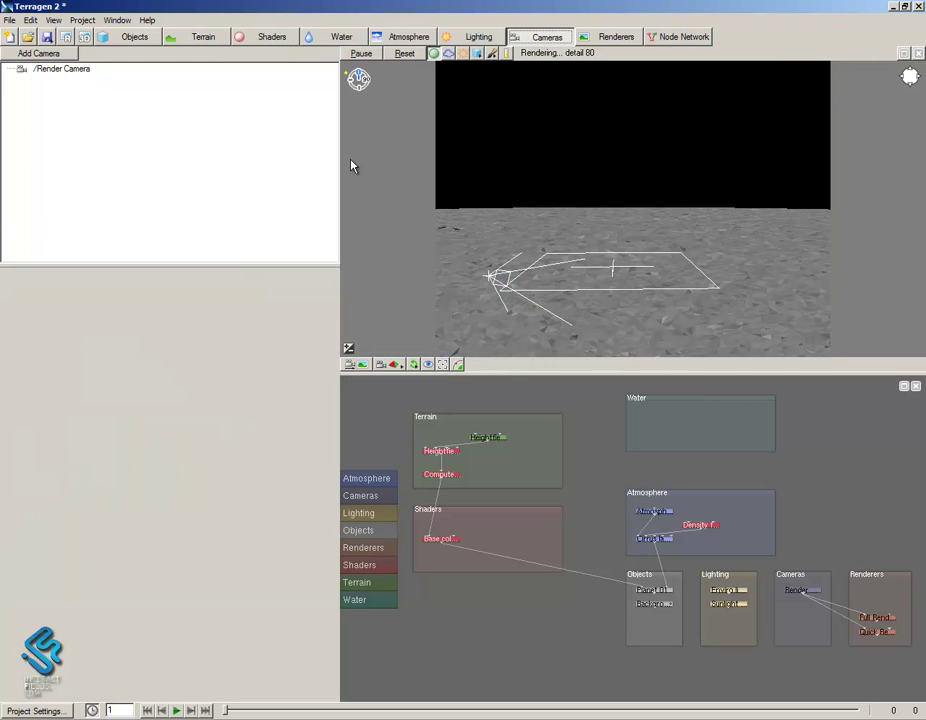
pyautogui.click(46, 69)
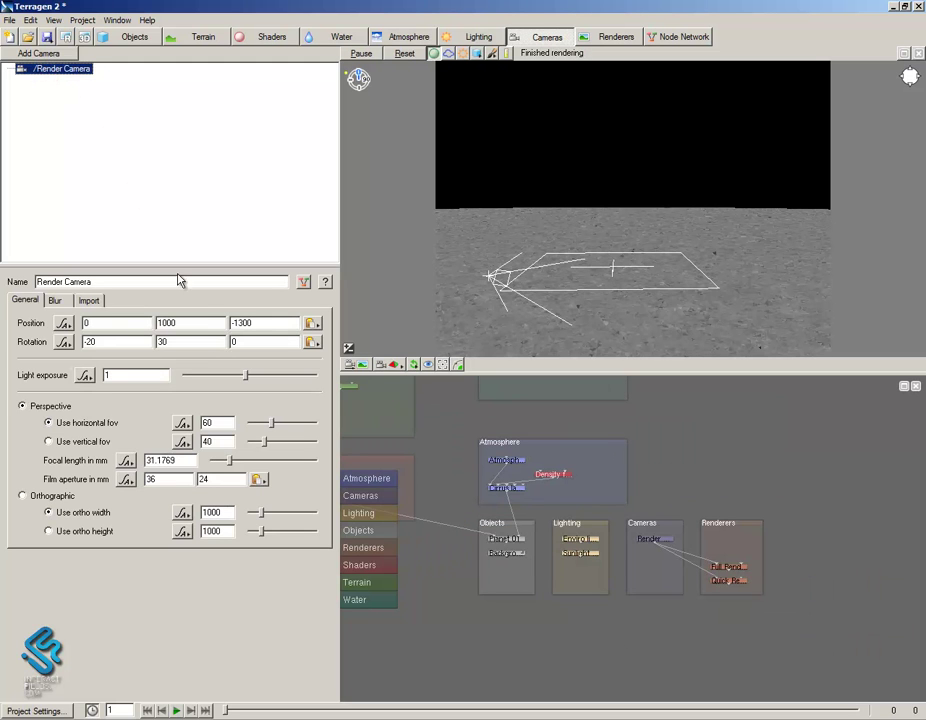
pyautogui.moveTo(599, 234); pyautogui.dragTo(585, 275)
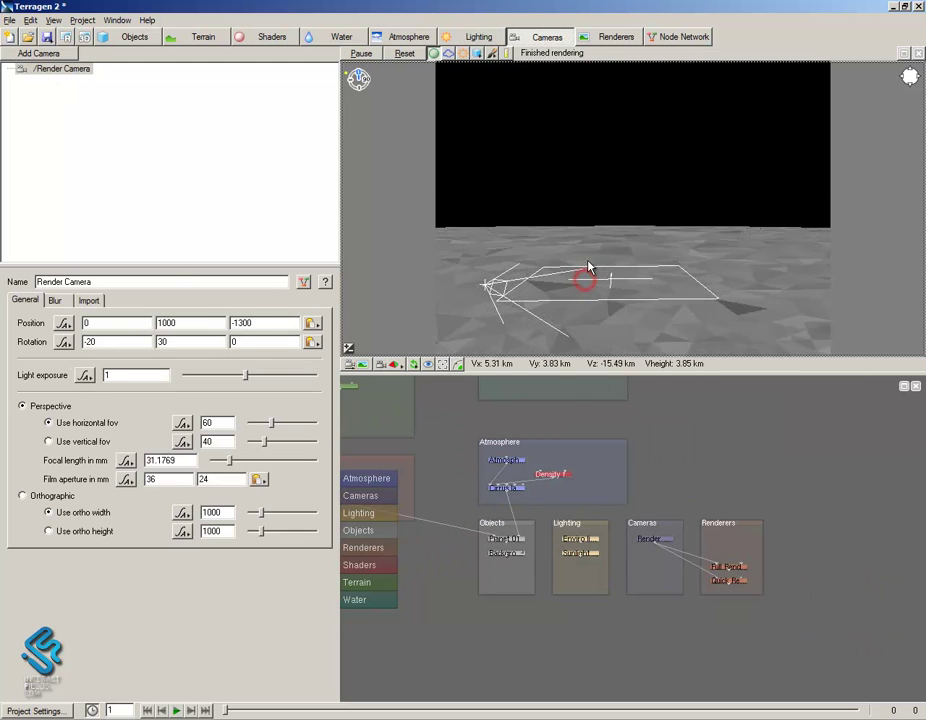
pyautogui.click(100, 323)
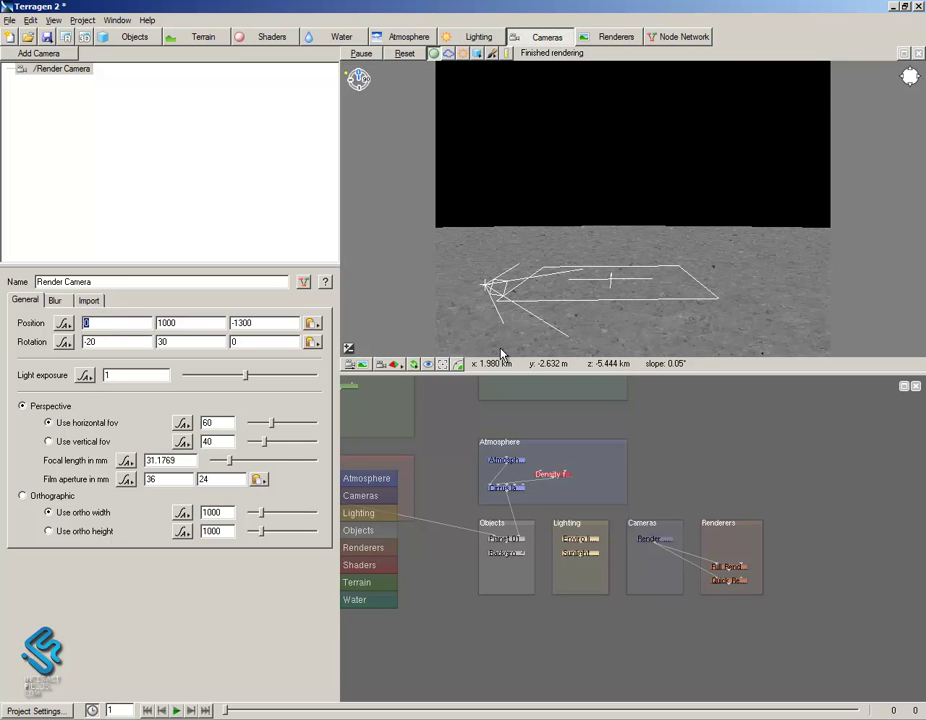
pyautogui.moveTo(597, 269); pyautogui.dragTo(584, 697)
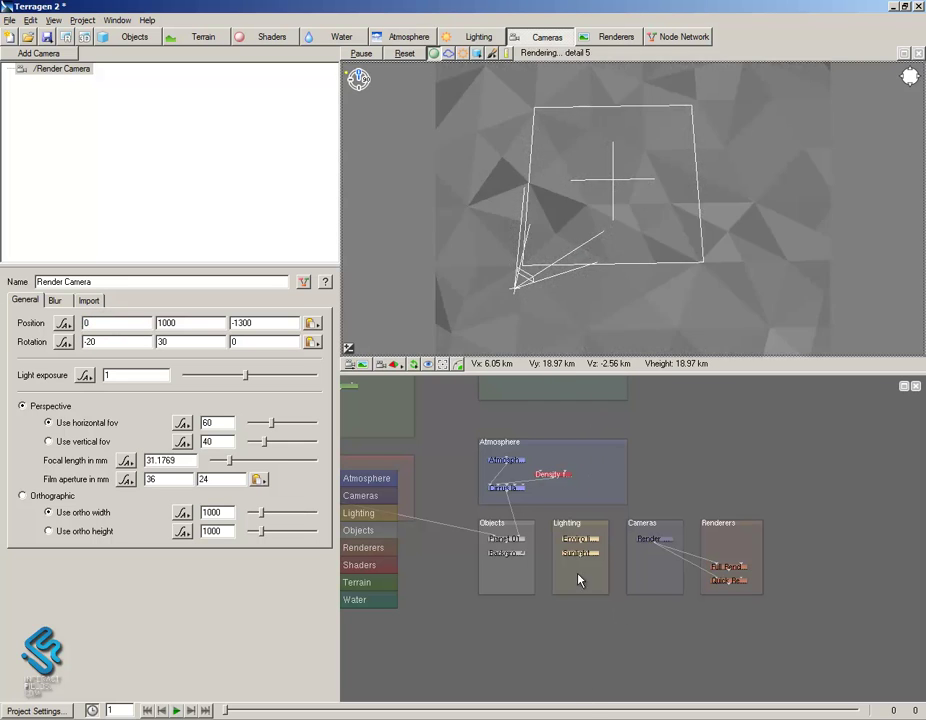
pyautogui.click(100, 323)
pyautogui.write('5000')
pyautogui.press('Tab')
pyautogui.write('5000')
pyautogui.press('Tab')
pyautogui.write('5')
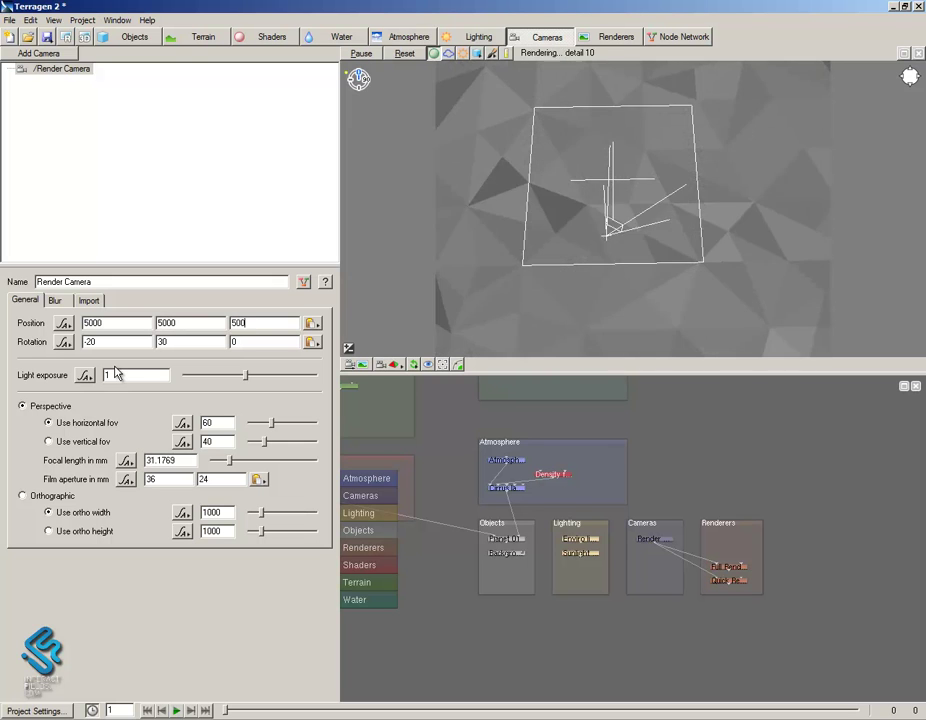
pyautogui.write('0')
pyautogui.press('Return')
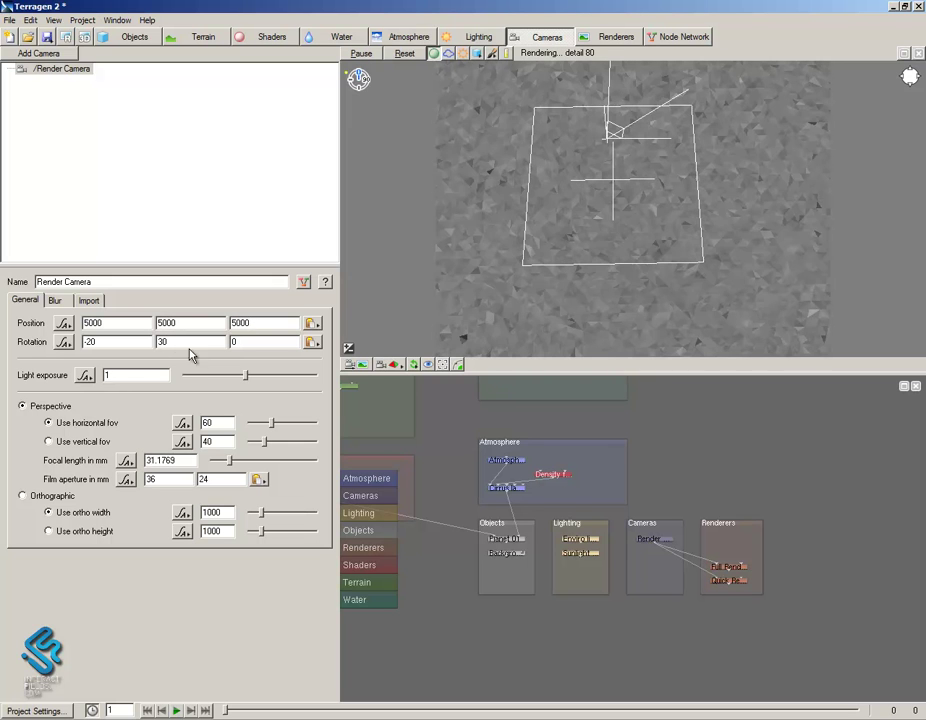
# Set the camera's X and Y rotation to 0 and horizontal field of view to 90
pyautogui.doubleClick(102, 342)
pyautogui.write('0')
pyautogui.press('Return')
pyautogui.press('Tab')
pyautogui.write('0')
pyautogui.press('Return')
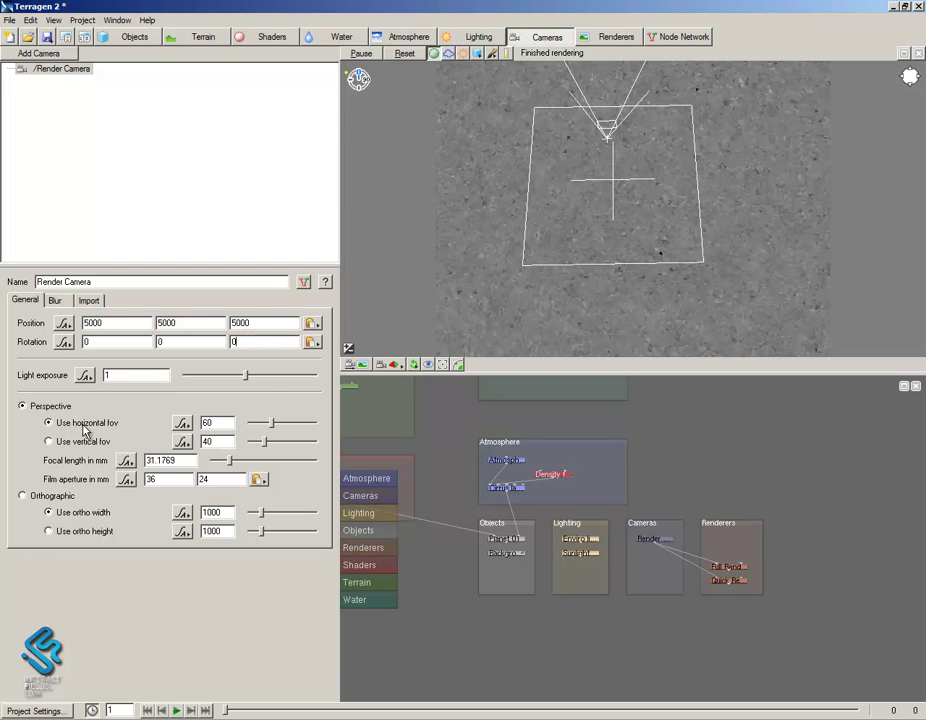
pyautogui.doubleClick(222, 422)
pyautogui.write('90')
pyautogui.press('Return')
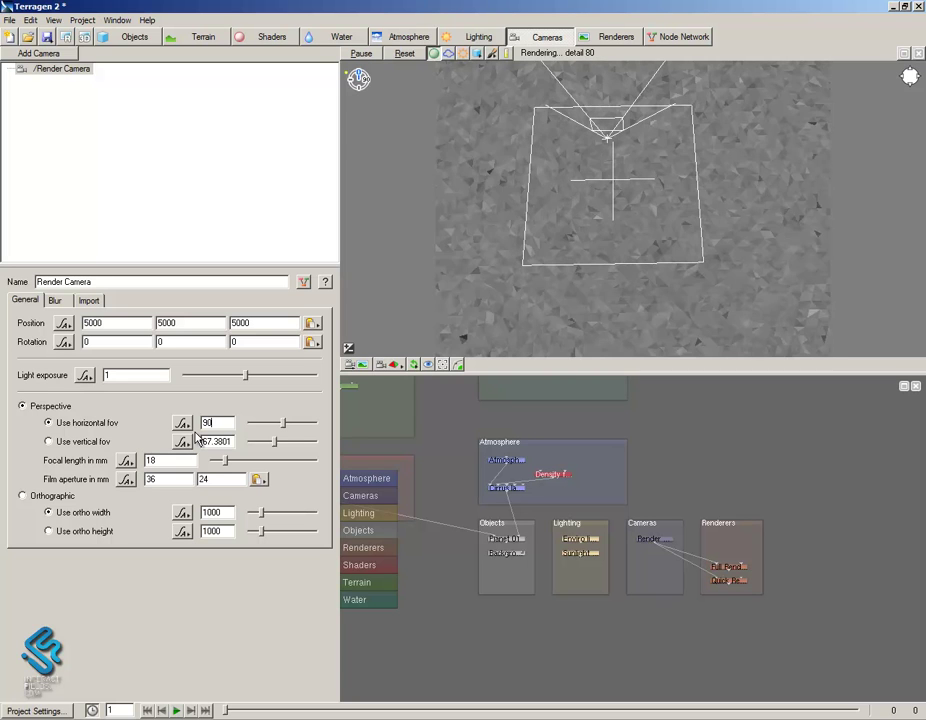
pyautogui.moveTo(678, 225)
pyautogui.mouseDown(button='middle')
pyautogui.moveTo(684, 346)
pyautogui.moveTo(674, 248)
pyautogui.moveTo(703, 275)
pyautogui.moveTo(556, 260)
pyautogui.moveTo(565, 246)
pyautogui.moveTo(610, 244)
pyautogui.mouseUp(button='middle')
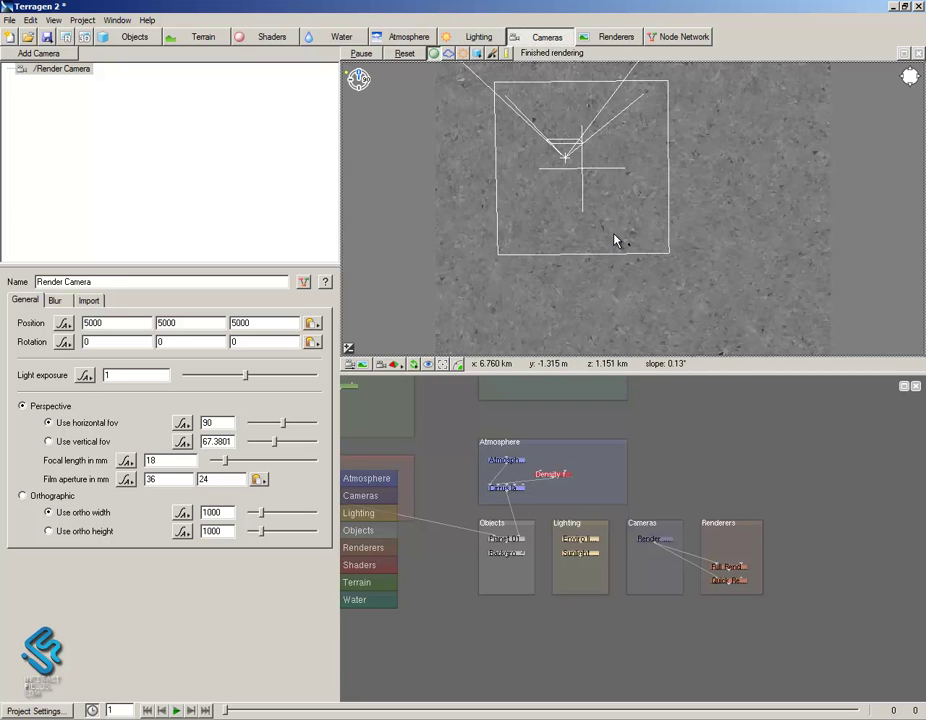
pyautogui.moveTo(606, 264)
pyautogui.mouseDown(button='middle')
pyautogui.moveTo(718, 323)
pyautogui.moveTo(616, 188)
pyautogui.moveTo(689, 281)
pyautogui.moveTo(670, 231)
pyautogui.moveTo(761, 335)
pyautogui.moveTo(730, 270)
pyautogui.moveTo(606, 244)
pyautogui.mouseUp(button='middle')
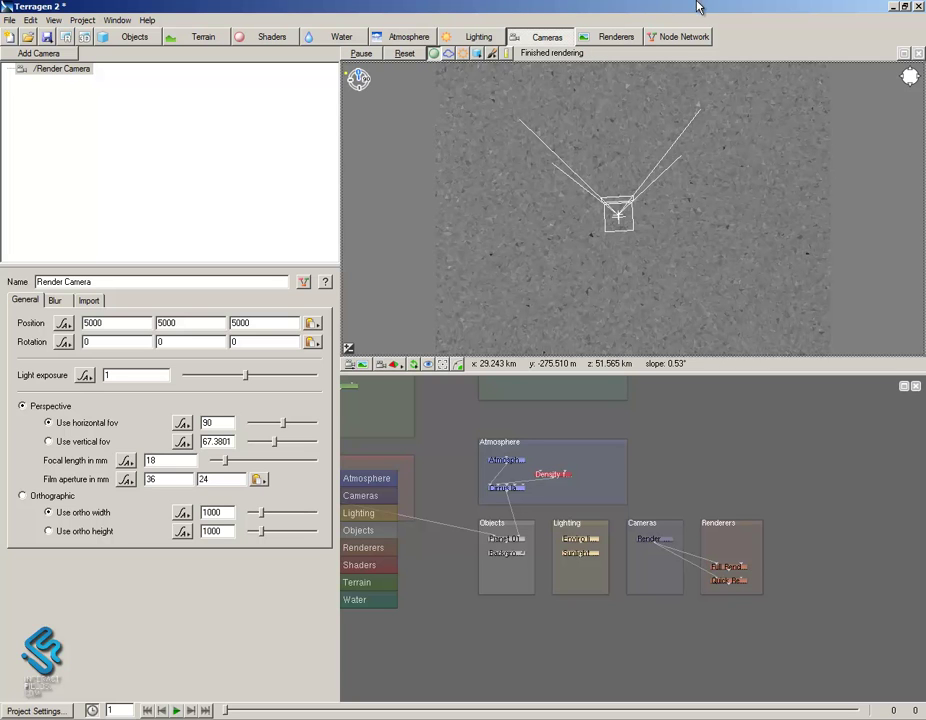
# Set the Quick Render image size to 512 × 512
pyautogui.click(614, 38)
pyautogui.click(55, 68)
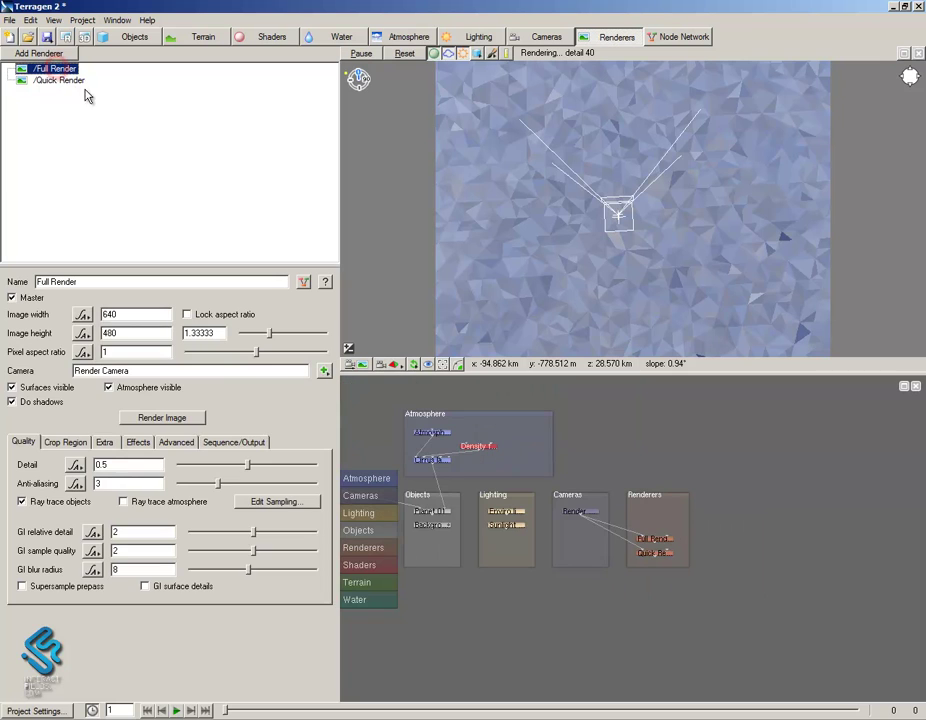
pyautogui.click(58, 81)
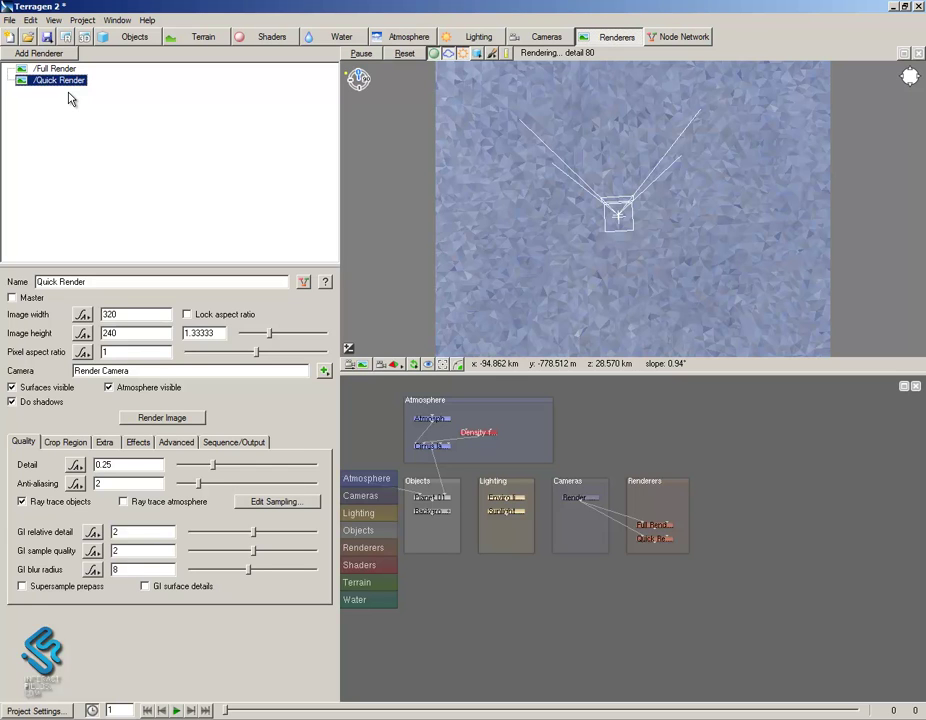
pyautogui.doubleClick(116, 314)
pyautogui.write('512')
pyautogui.press('Return')
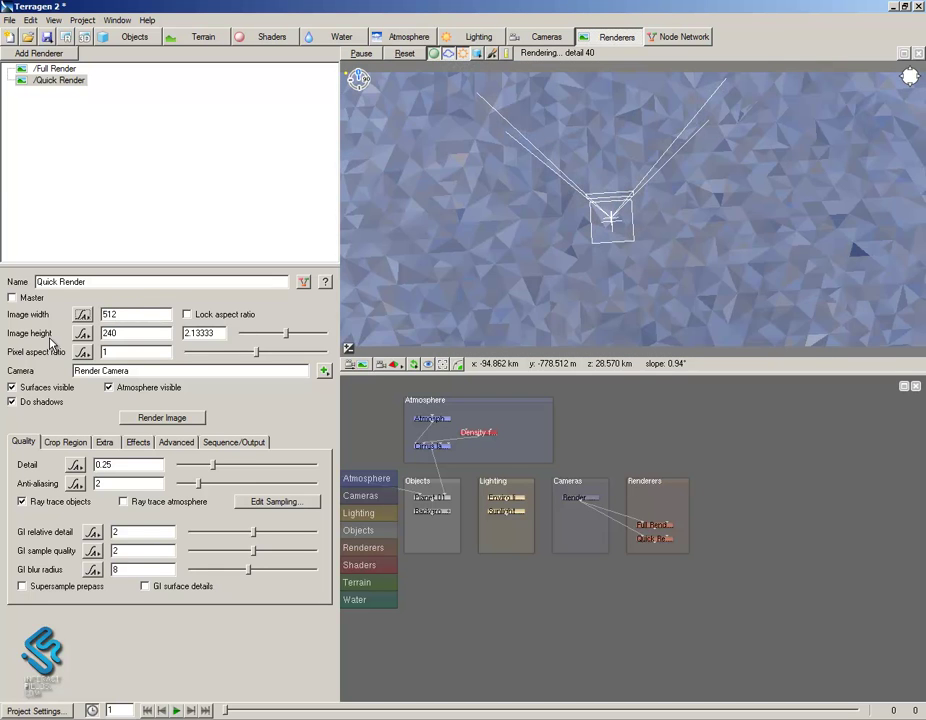
pyautogui.doubleClick(133, 333)
pyautogui.write('512')
pyautogui.press('Return')
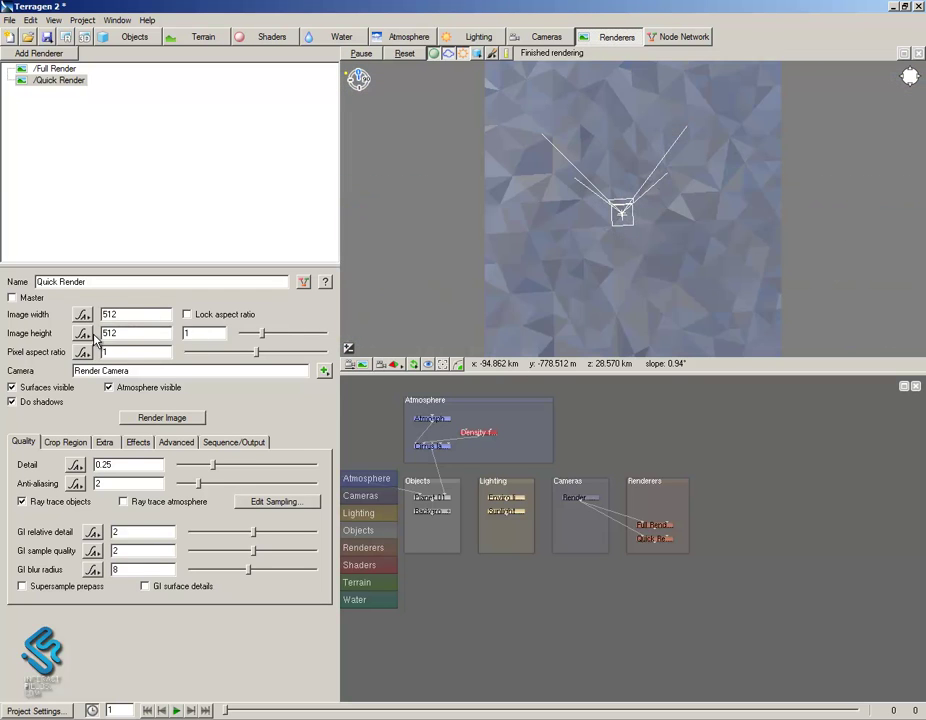
pyautogui.click(153, 372)
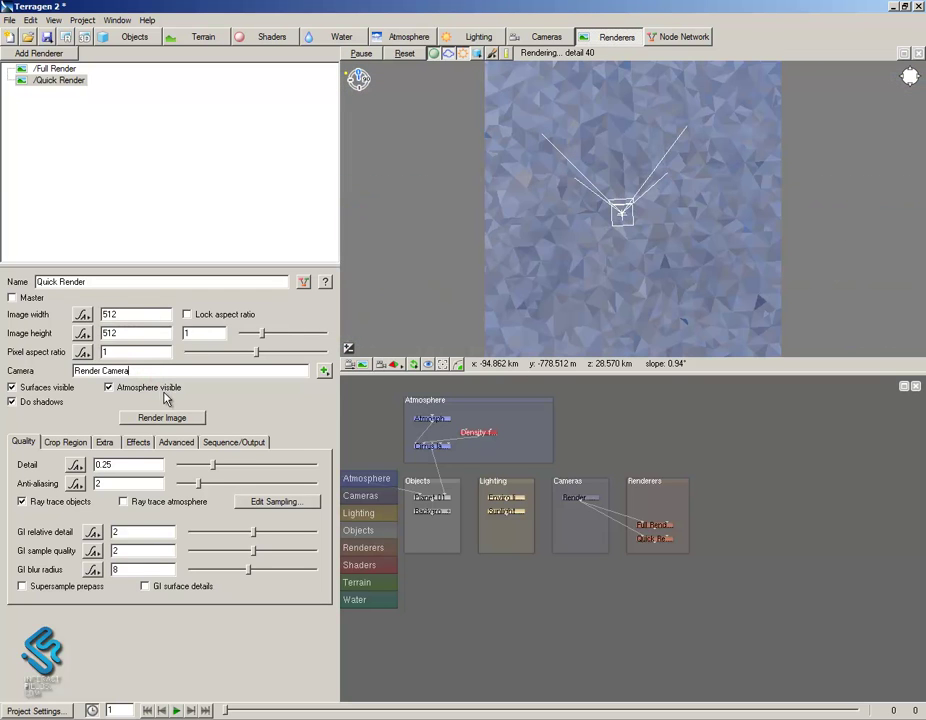
# Set Quick Render's GI relative detail and GI sample quality to 0
pyautogui.doubleClick(125, 466)
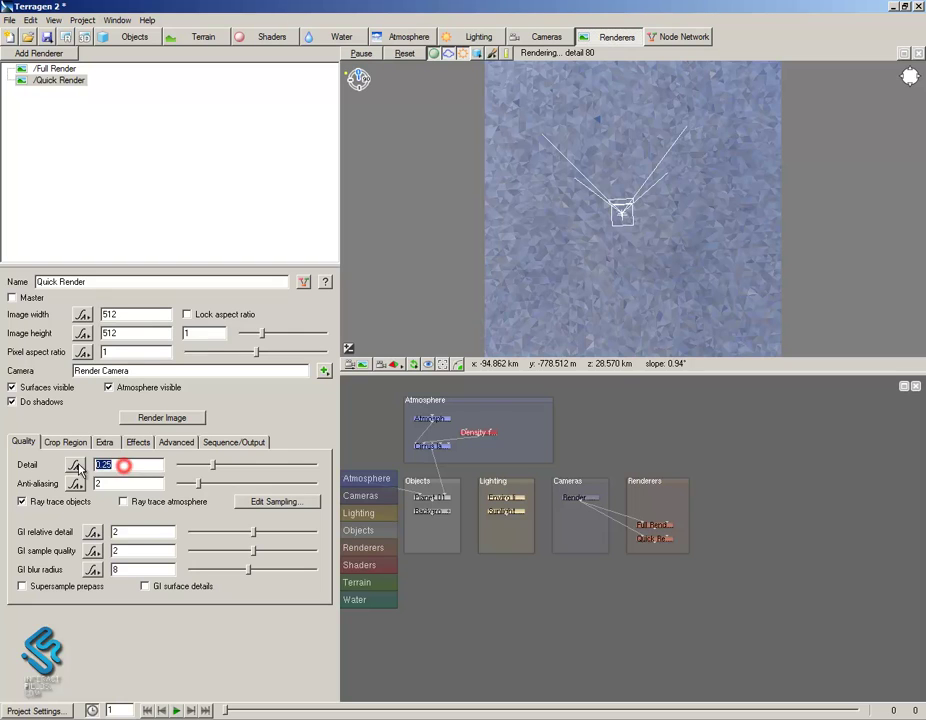
pyautogui.doubleClick(120, 532)
pyautogui.write('0')
pyautogui.press('Return')
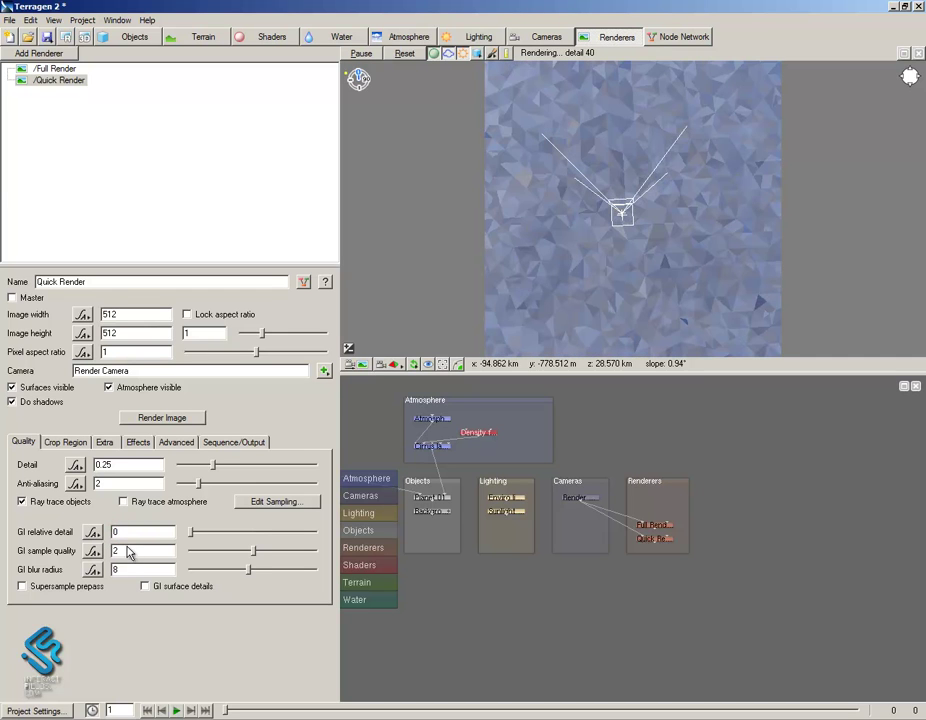
pyautogui.write('0')
pyautogui.click(130, 210)
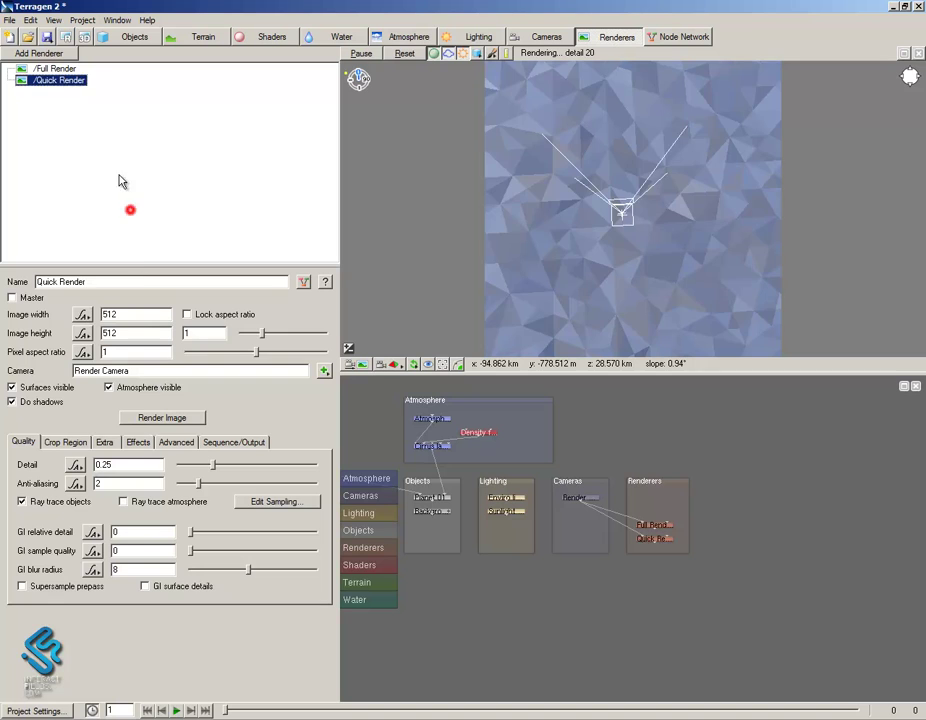
# Set the Full Render image size to 512 × 512, then return to Quick Render
pyautogui.click(52, 68)
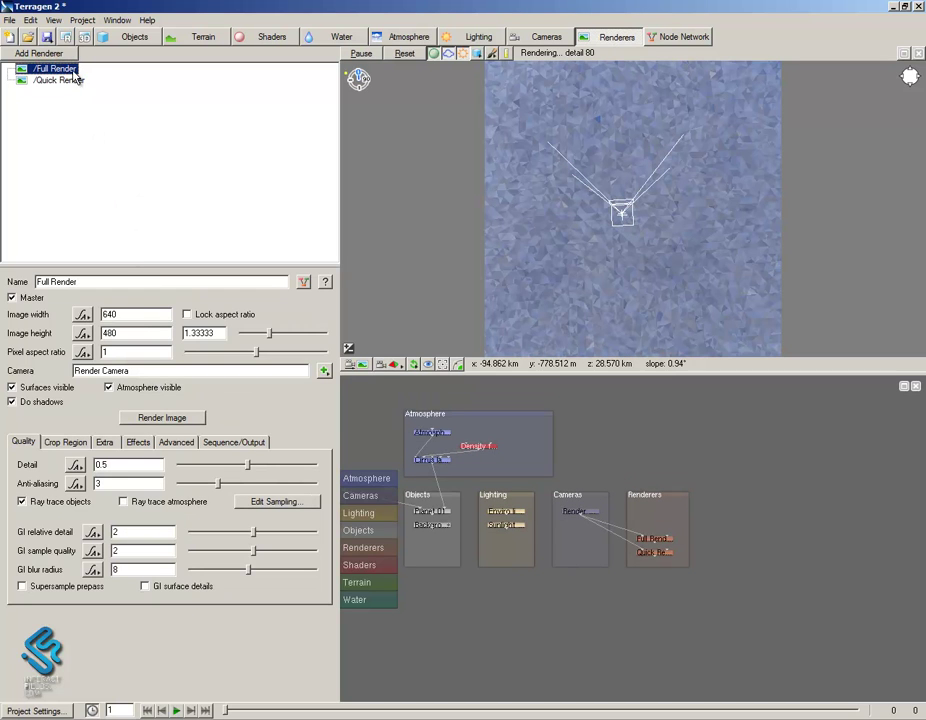
pyautogui.doubleClick(138, 314)
pyautogui.write('512')
pyautogui.press('Return')
pyautogui.doubleClick(128, 333)
pyautogui.write('512')
pyautogui.press('Return')
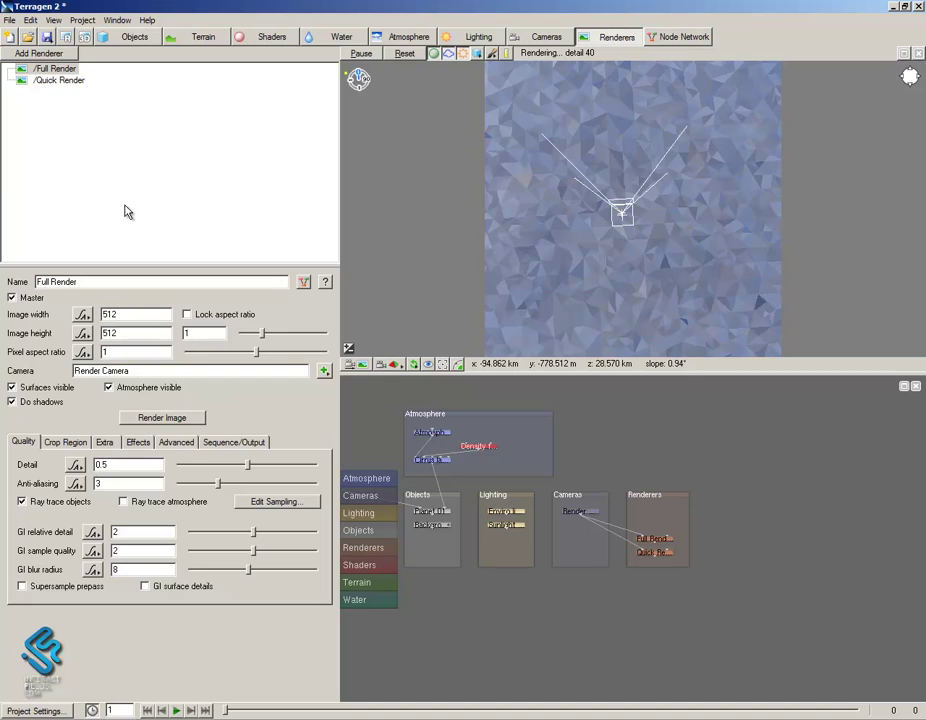
pyautogui.click(62, 81)
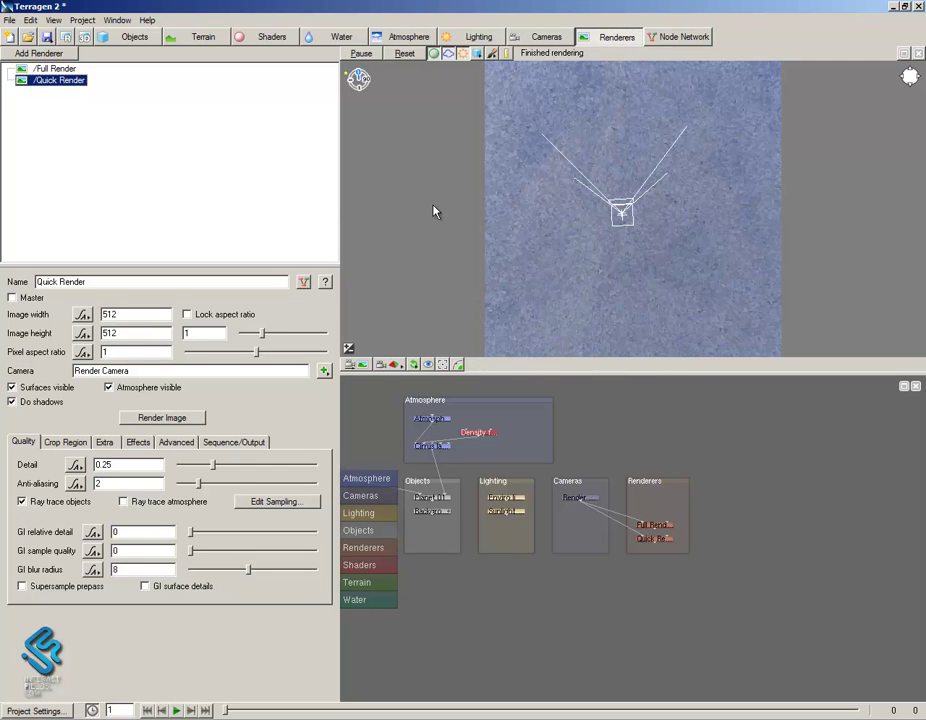
# Render the sky image, then enlarge and reposition the render window to show it fully
pyautogui.click(158, 418)
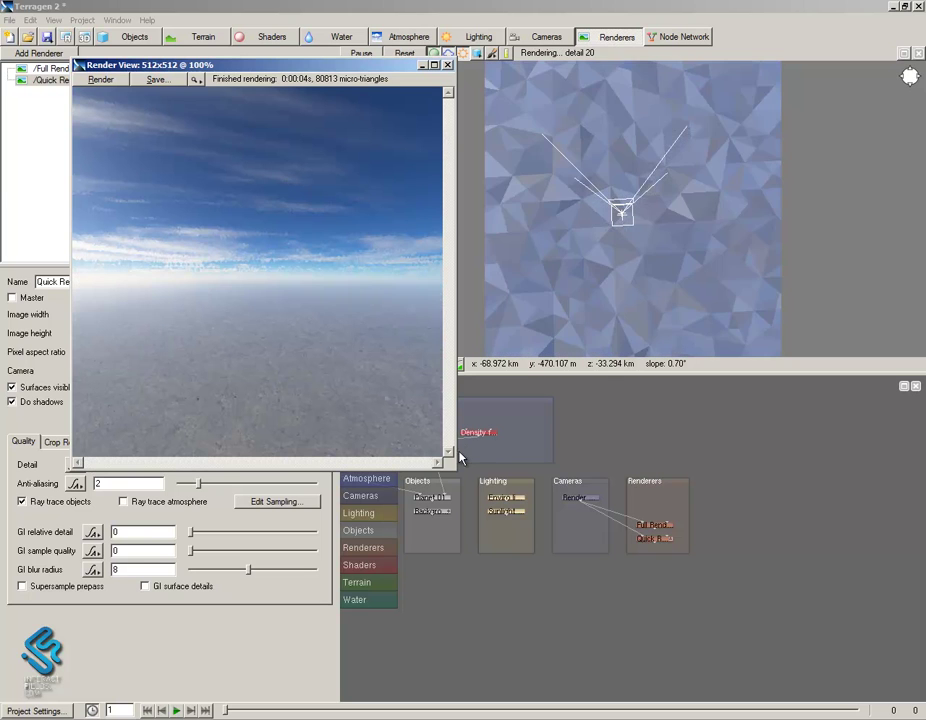
pyautogui.moveTo(457, 470); pyautogui.dragTo(531, 511)
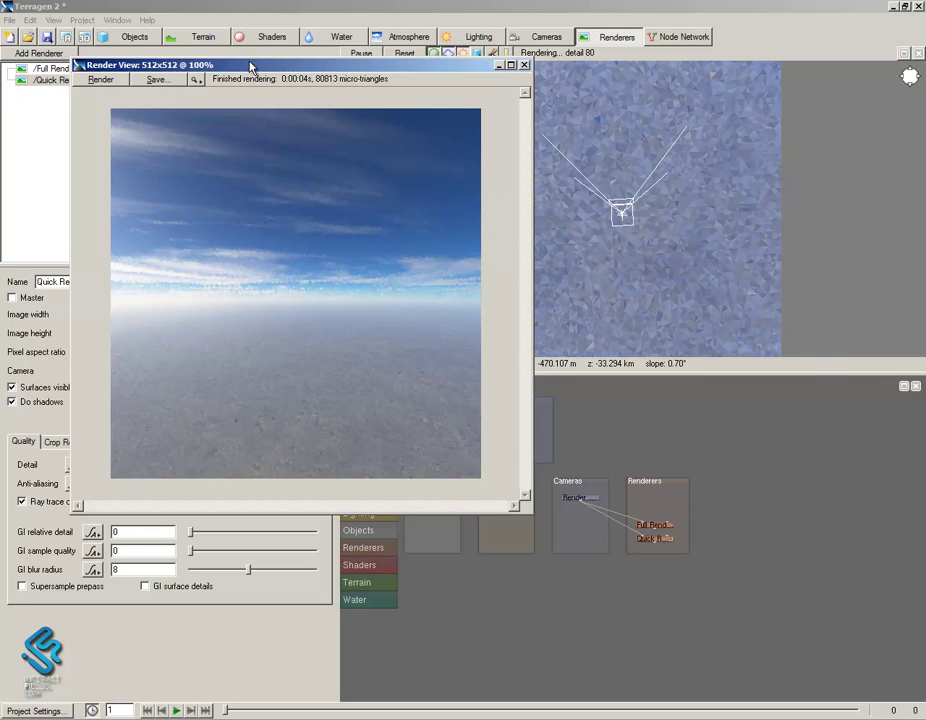
pyautogui.moveTo(250, 66); pyautogui.dragTo(524, 121)
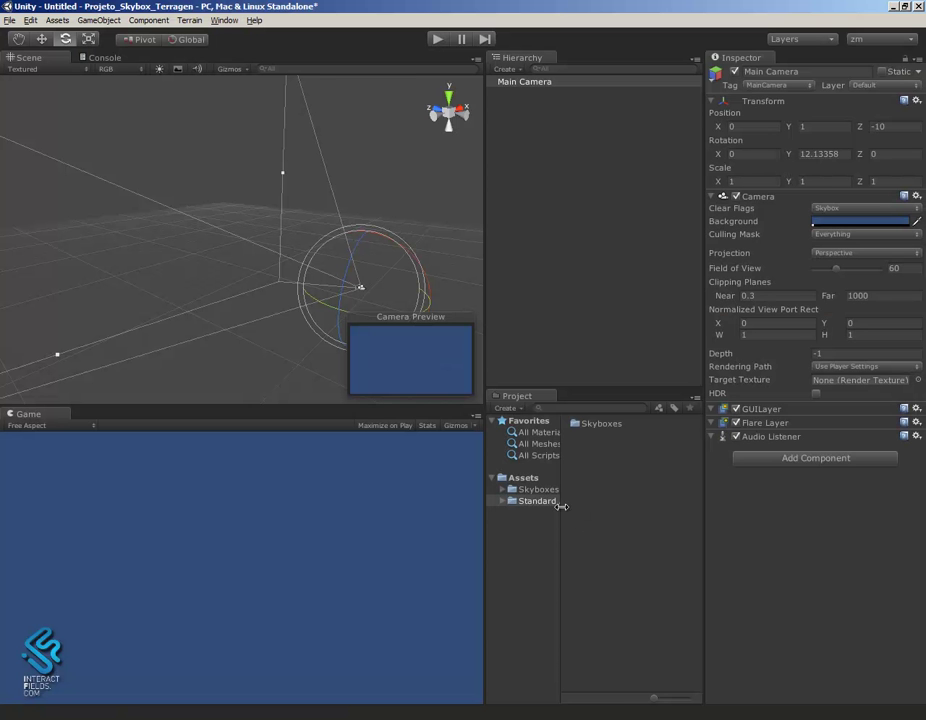
# Copy the full path of the project's Assets/Skyboxes/Maps folder from Windows Explorer
pyautogui.click(530, 489)
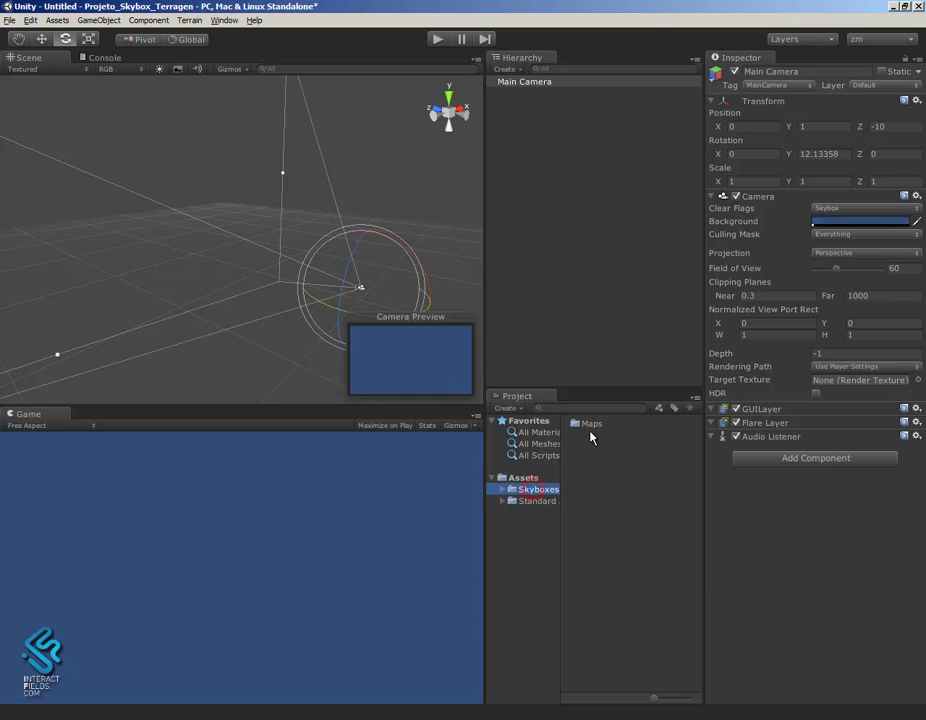
pyautogui.click(589, 425)
pyautogui.rightClick(589, 425)
pyautogui.click(644, 443)
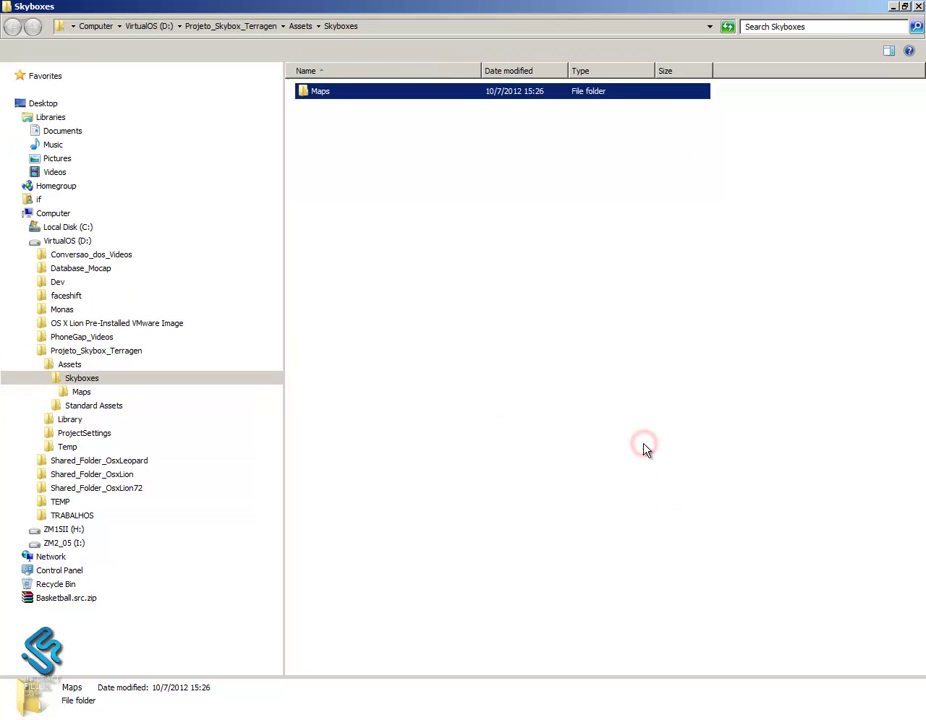
pyautogui.doubleClick(322, 91)
pyautogui.click(407, 26)
pyautogui.click(919, 7)
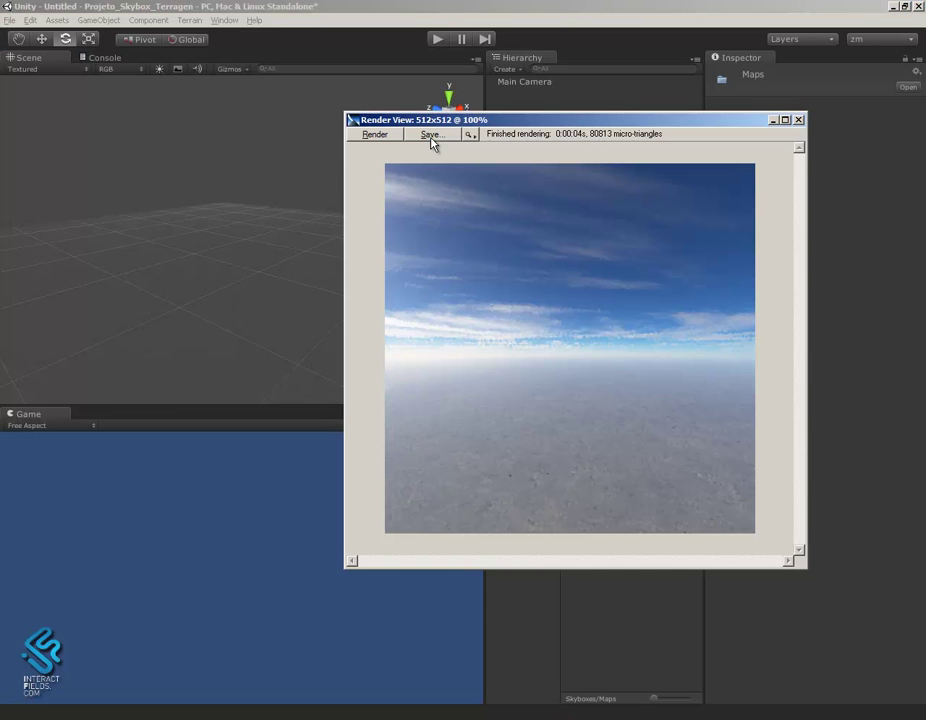
# Save the sky render into the Maps folder as the Windows Bitmap 'Front'
pyautogui.click(431, 139)
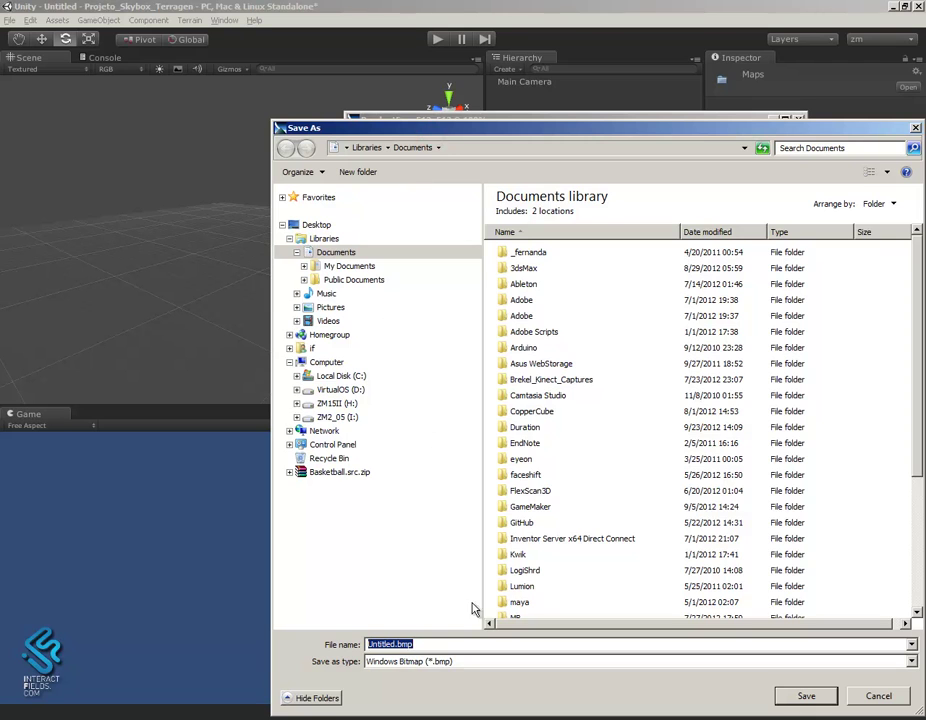
pyautogui.write('D:\\Projeto_Skybox_Terragen\\Assets\\Skyboxes\\Maps')
pyautogui.press('Return')
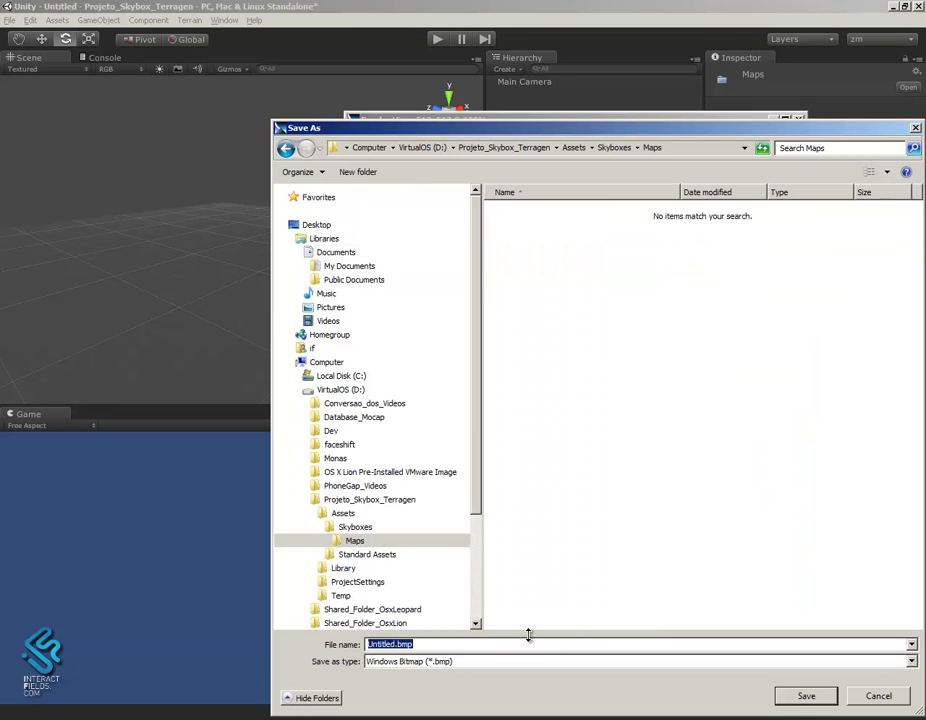
pyautogui.click(459, 663)
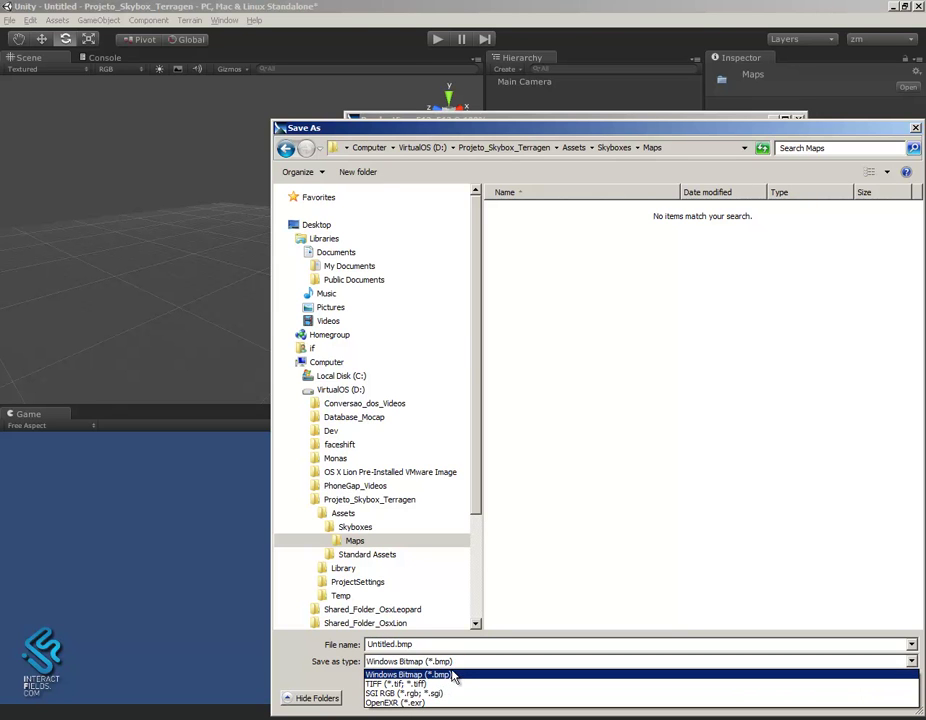
pyautogui.click(449, 677)
pyautogui.doubleClick(420, 647)
pyautogui.write('Front')
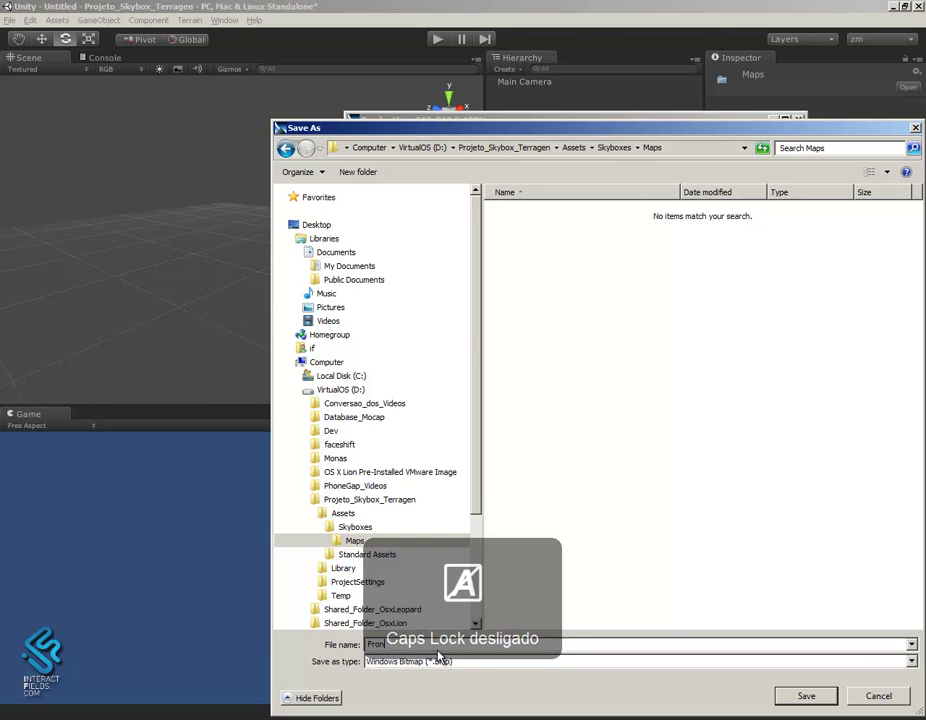
pyautogui.click(809, 699)
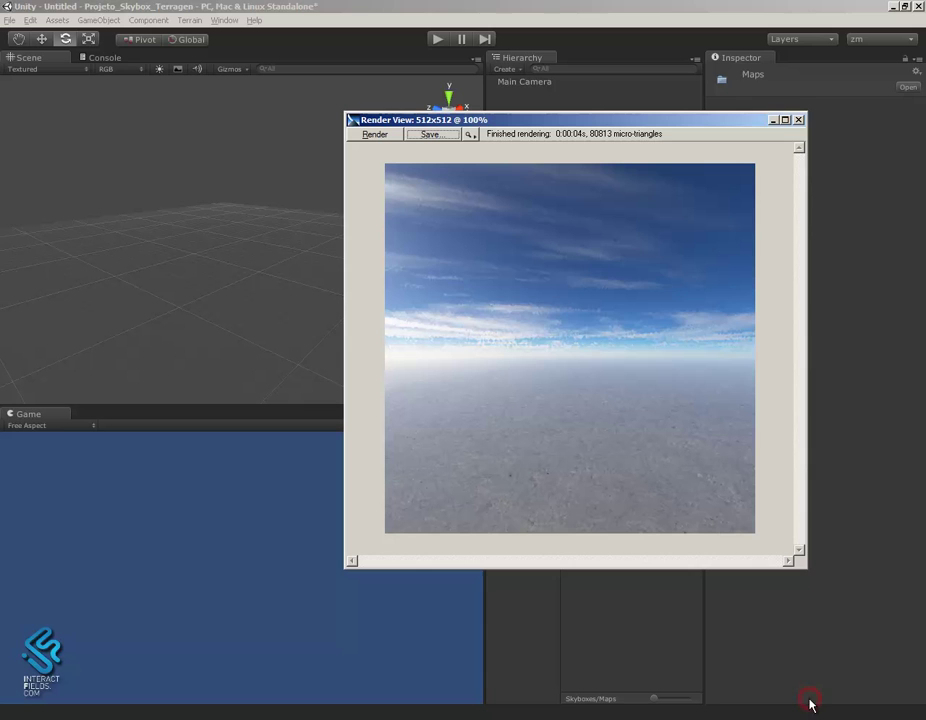
# Turn the Render Camera's Y rotation to 90 degrees
pyautogui.click(799, 120)
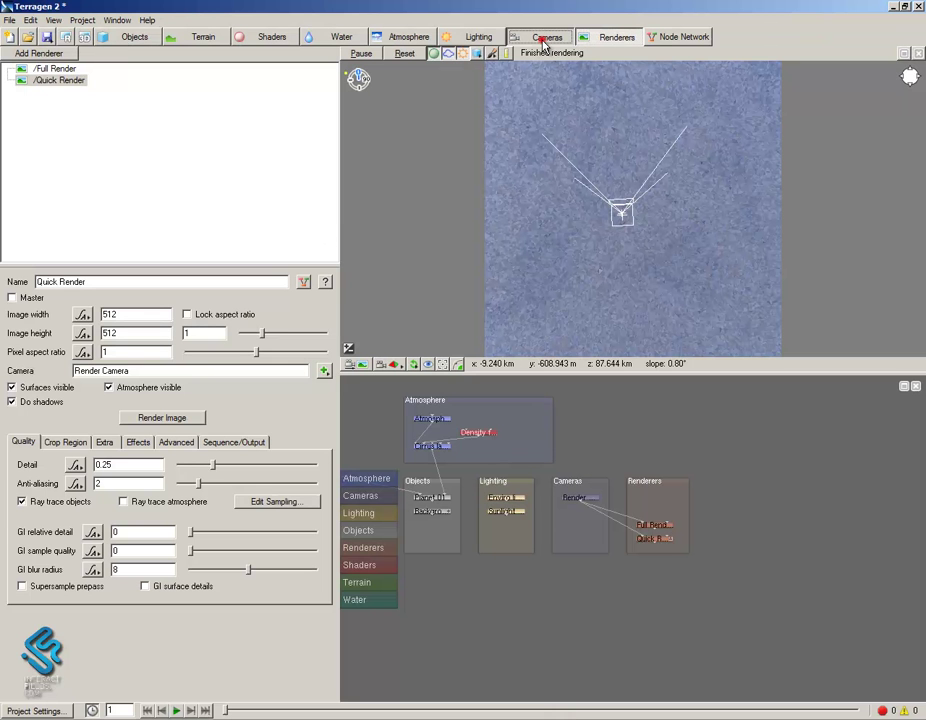
pyautogui.click(541, 37)
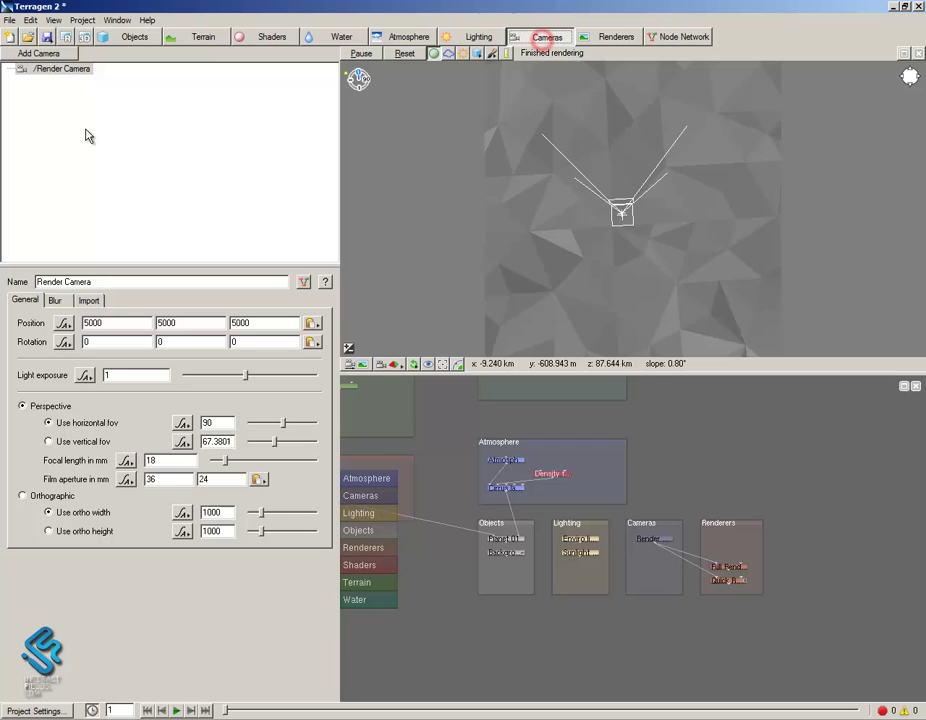
pyautogui.click(60, 68)
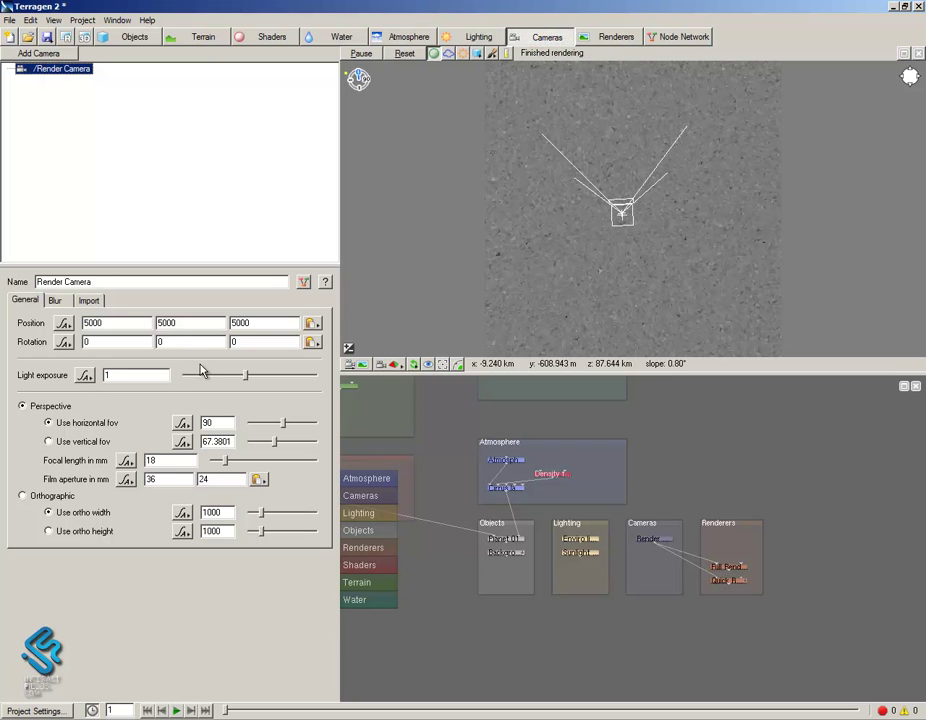
pyautogui.doubleClick(173, 341)
pyautogui.write('90')
pyautogui.press('Return')
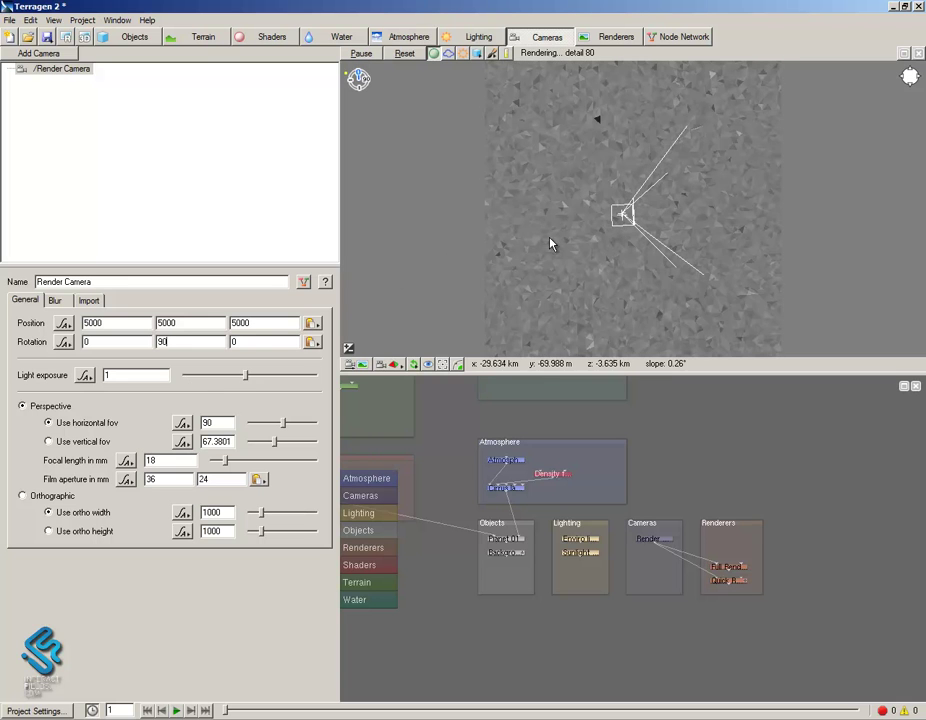
pyautogui.click(630, 250)
pyautogui.moveTo(696, 277)
pyautogui.mouseDown()
pyautogui.moveTo(716, 165)
pyautogui.moveTo(826, 120)
pyautogui.mouseUp()
# Render the sky from the turned camera and save it as 'Left'
pyautogui.click(608, 37)
pyautogui.click(155, 419)
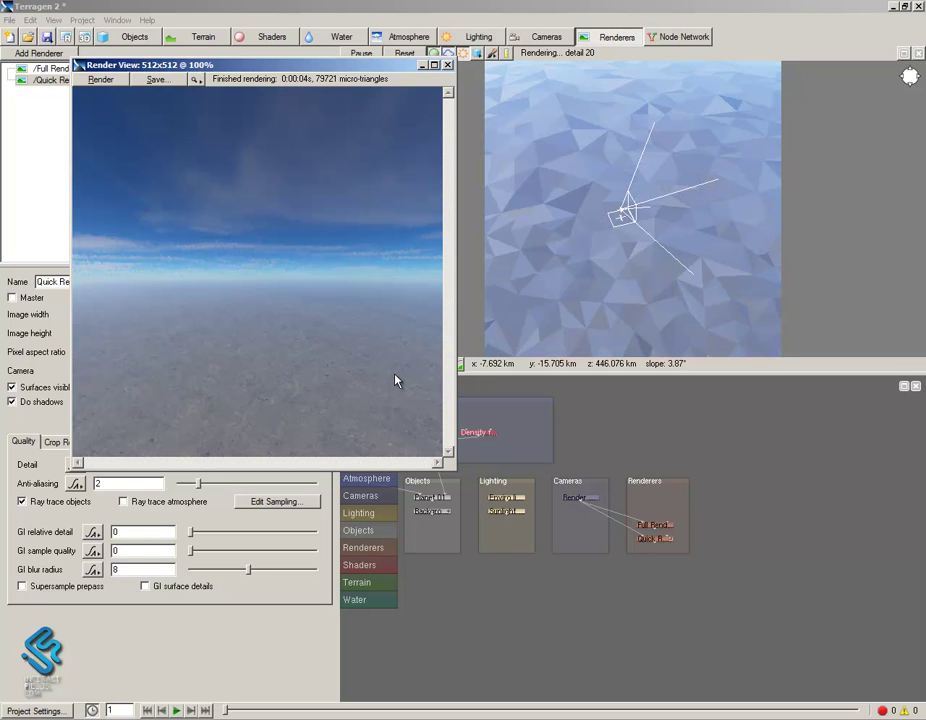
pyautogui.click(156, 80)
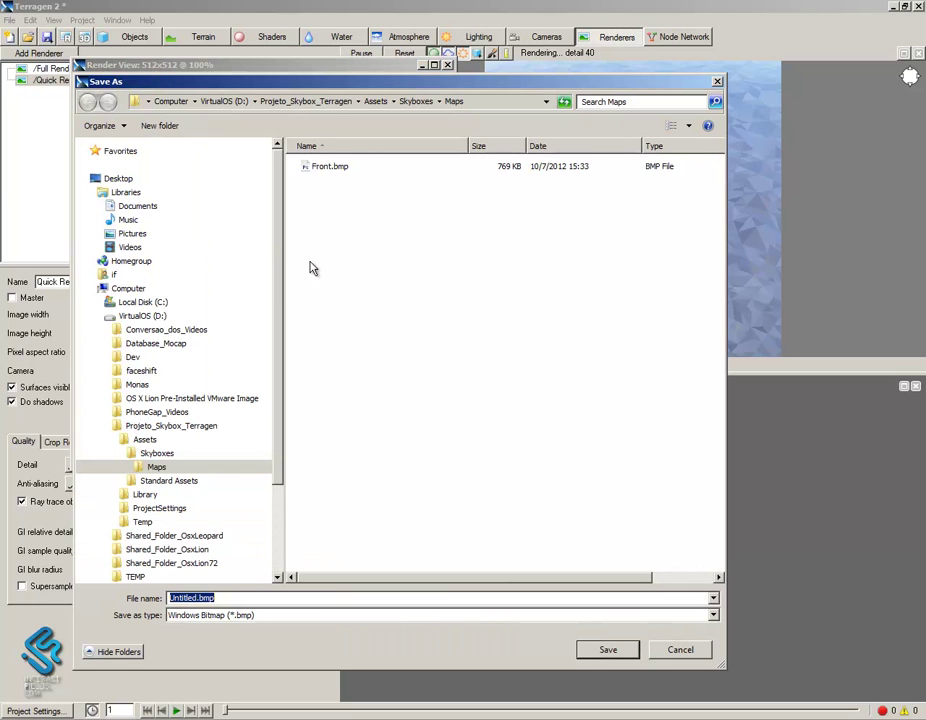
pyautogui.write('L')
pyautogui.press('capslock')
pyautogui.write('eft')
pyautogui.click(606, 650)
# Change the Render Camera's Y rotation from 90 to 180 degrees
pyautogui.click(447, 64)
pyautogui.click(540, 37)
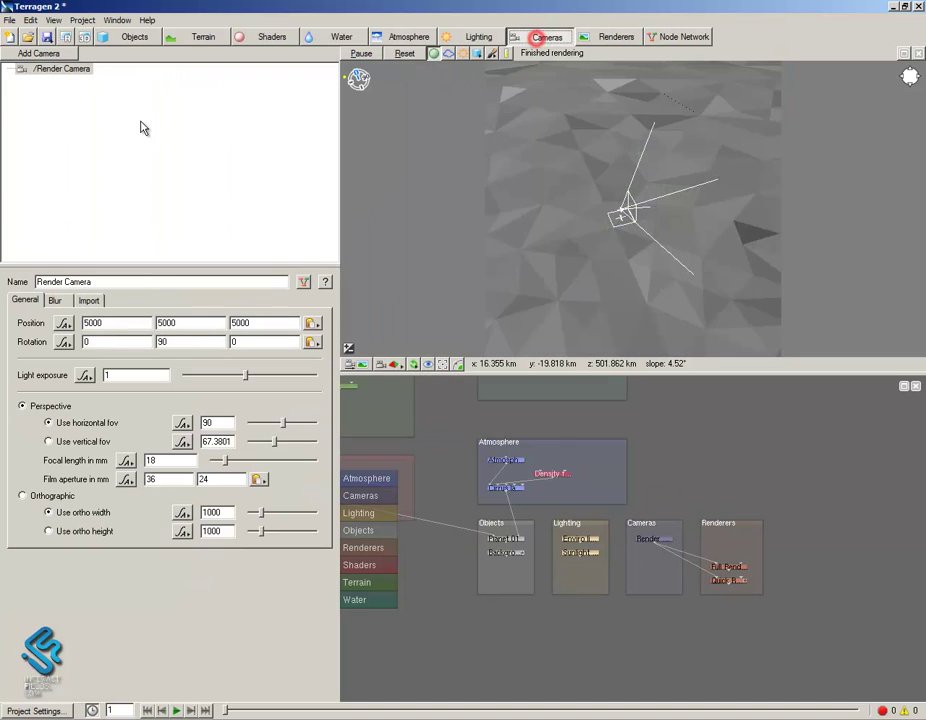
pyautogui.doubleClick(178, 342)
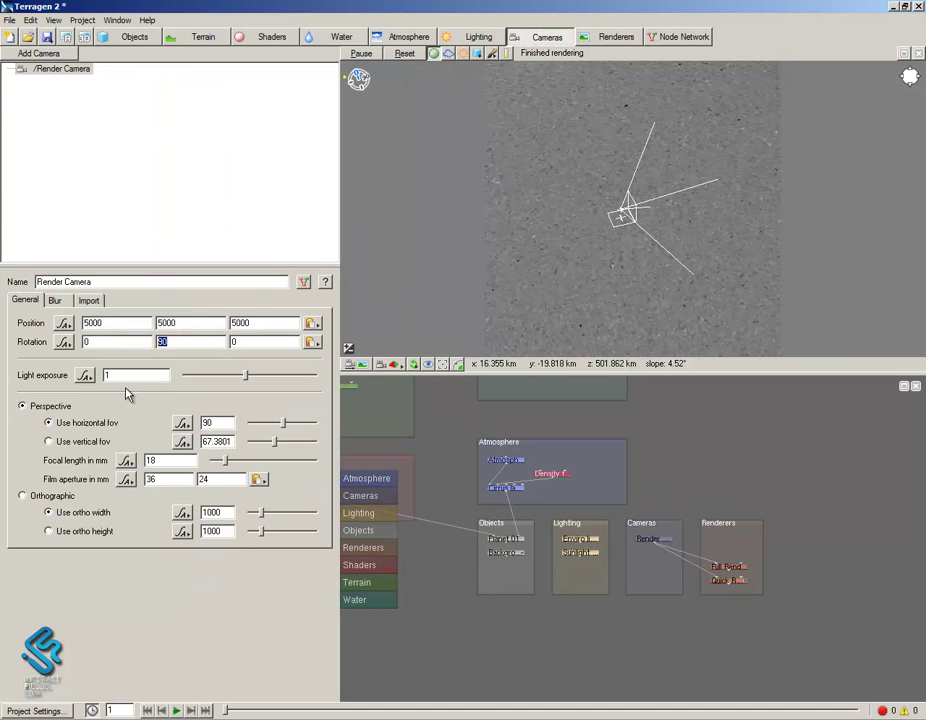
pyautogui.write('180')
pyautogui.press('Return')
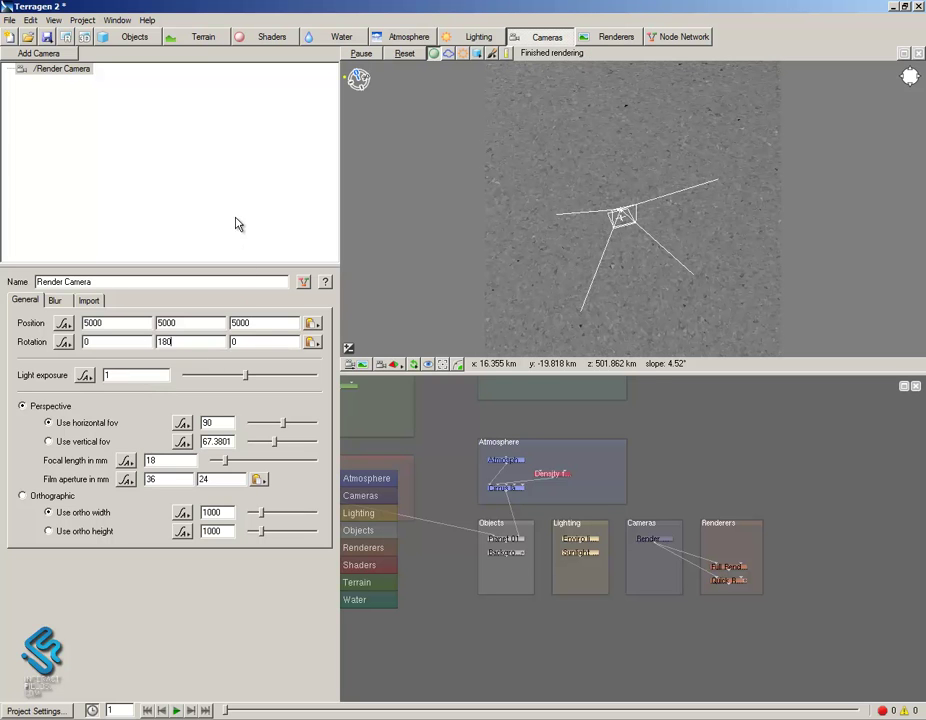
# Render the sky from the 180-degree camera and save it as 'Back'
pyautogui.click(618, 37)
pyautogui.click(163, 417)
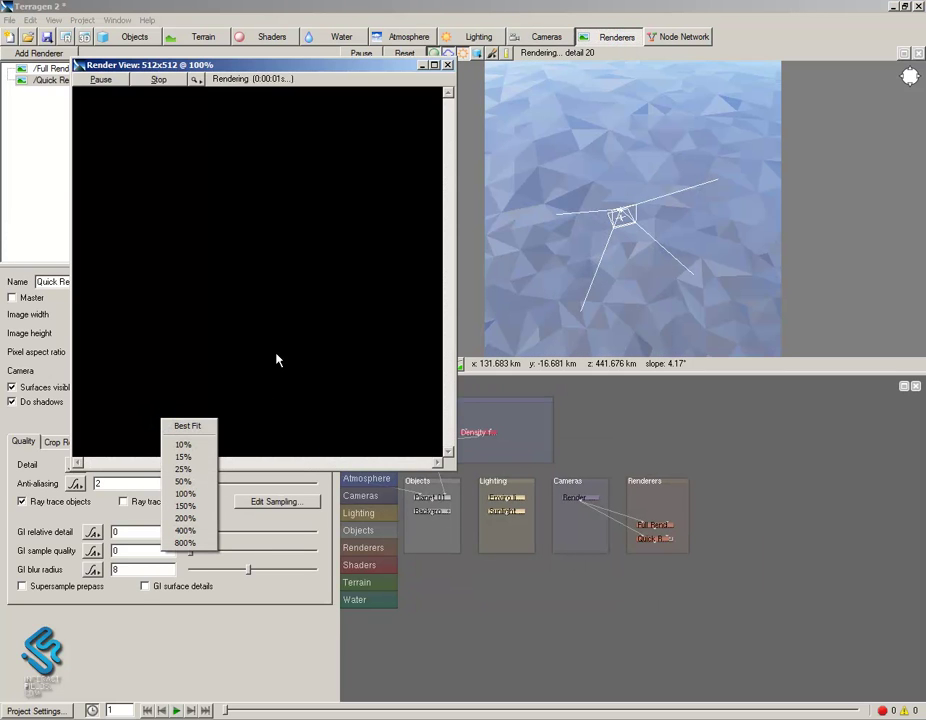
pyautogui.click(385, 6)
pyautogui.moveTo(721, 304)
pyautogui.mouseDown()
pyautogui.moveTo(653, 283)
pyautogui.moveTo(715, 114)
pyautogui.moveTo(900, 323)
pyautogui.moveTo(713, 469)
pyautogui.mouseUp()
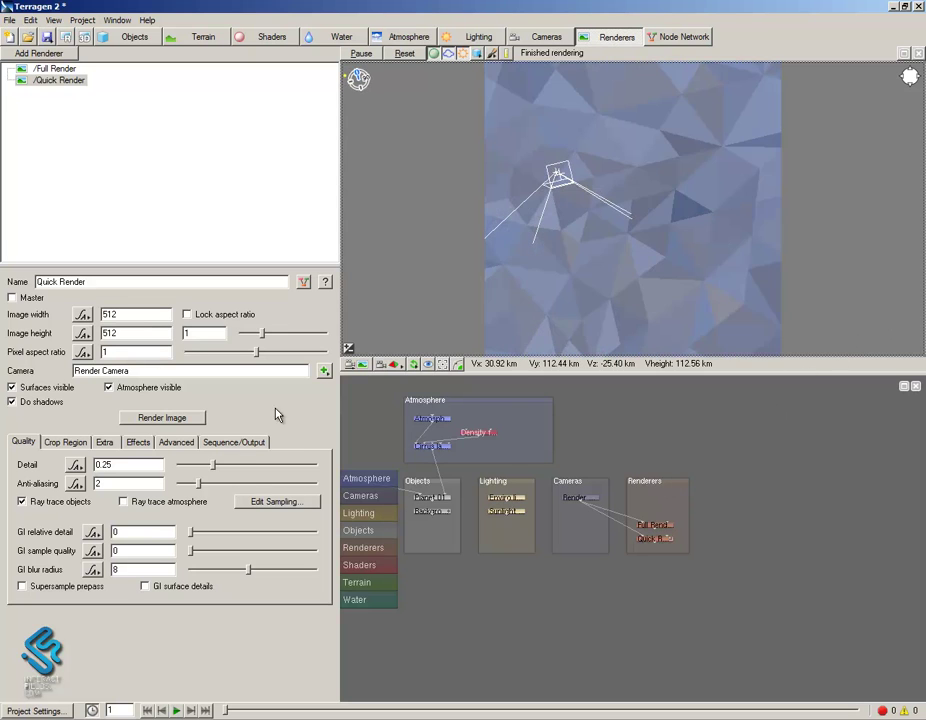
pyautogui.click(166, 422)
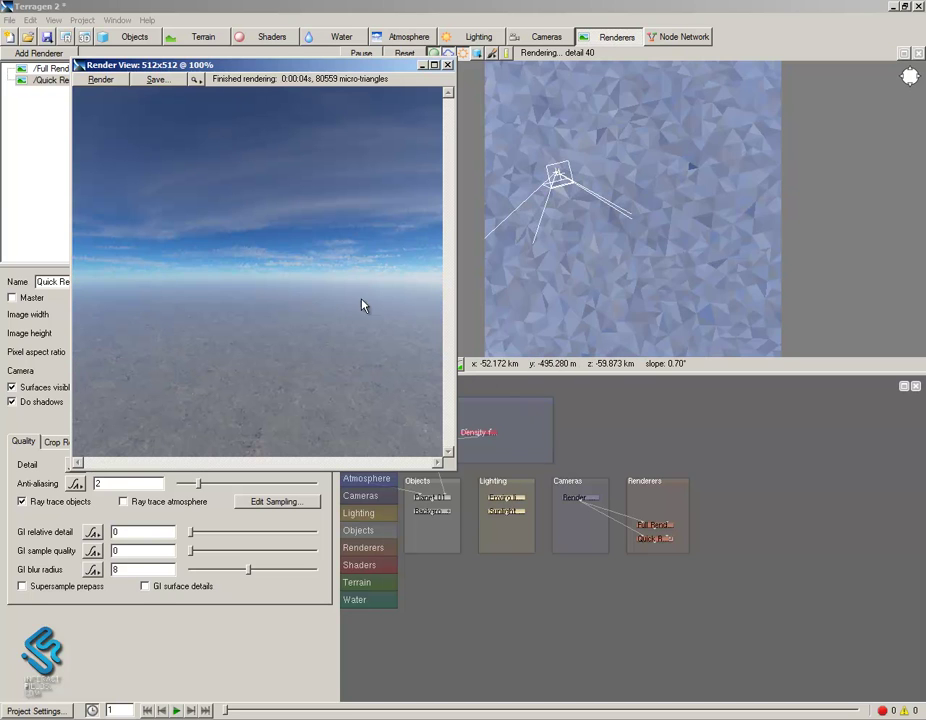
pyautogui.click(157, 80)
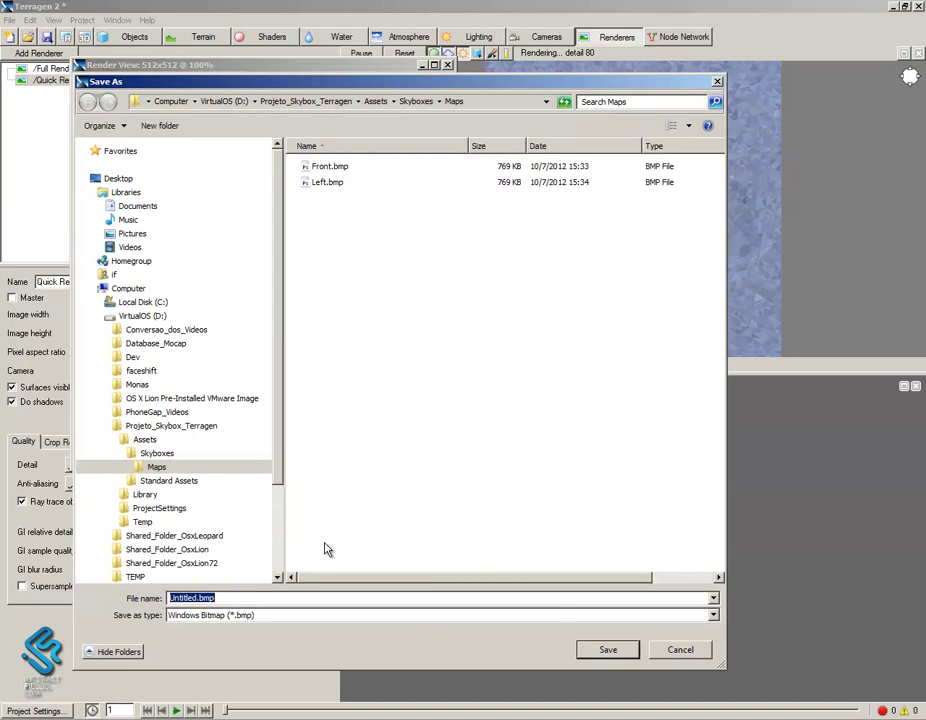
pyautogui.press('capslock')
pyautogui.write('B')
pyautogui.press('capslock')
pyautogui.write('ack')
pyautogui.click(603, 651)
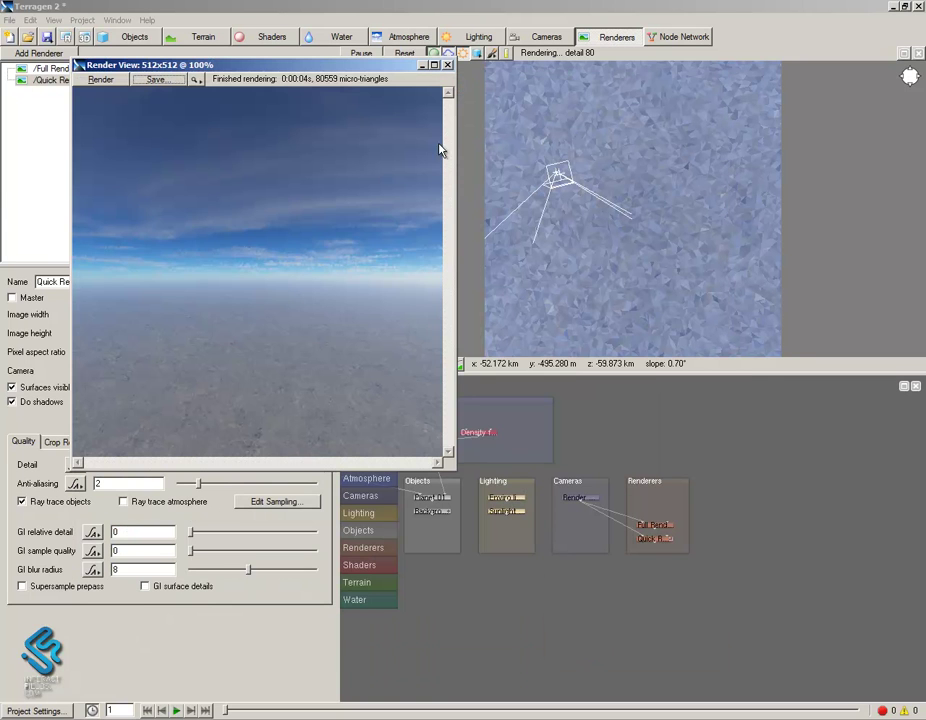
# Change the Render Camera's Y rotation from 180 to 270 degrees
pyautogui.click(449, 66)
pyautogui.click(547, 37)
pyautogui.doubleClick(183, 342)
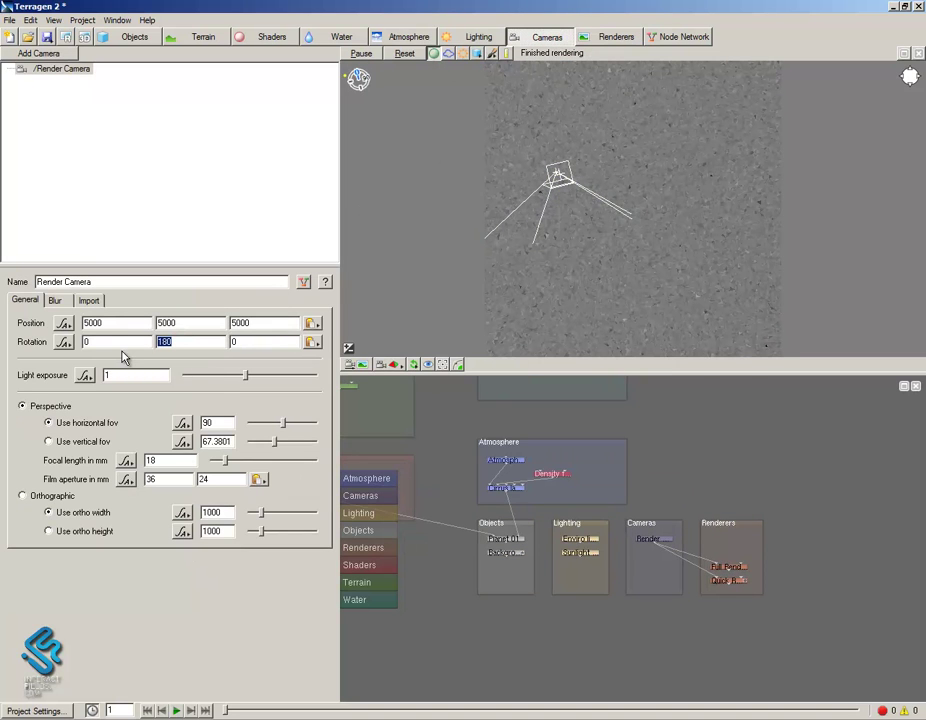
pyautogui.write('2')
pyautogui.press('Return')
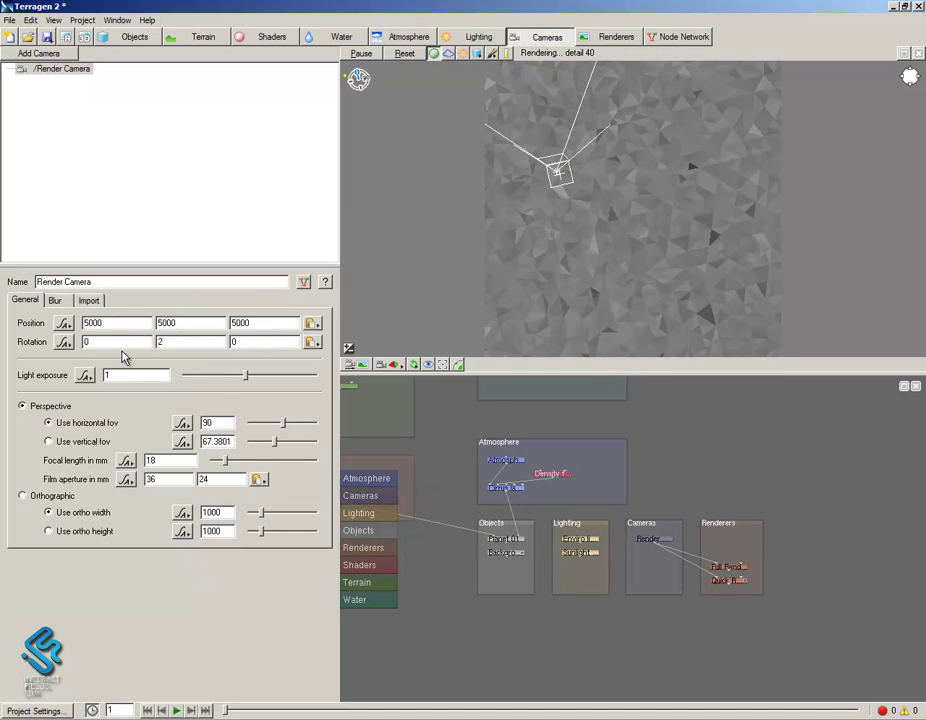
pyautogui.write('70')
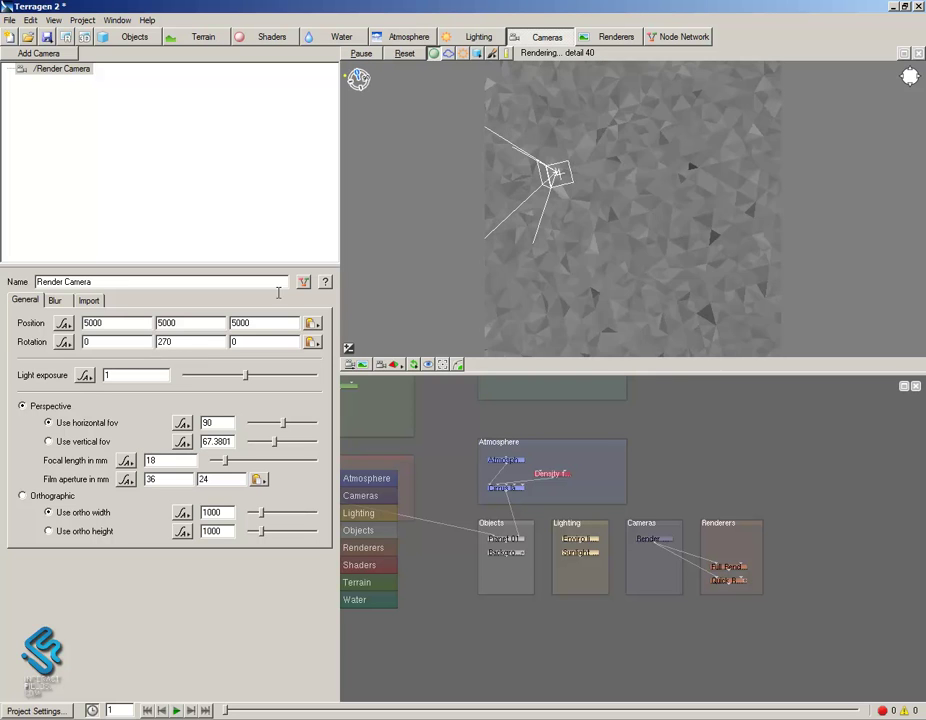
pyautogui.moveTo(672, 240); pyautogui.dragTo(723, 247, button='right')
pyautogui.scroll(3, 728, 236)
pyautogui.scroll(3, 668, 223)
pyautogui.moveTo(714, 251); pyautogui.dragTo(734, 310, button='middle')
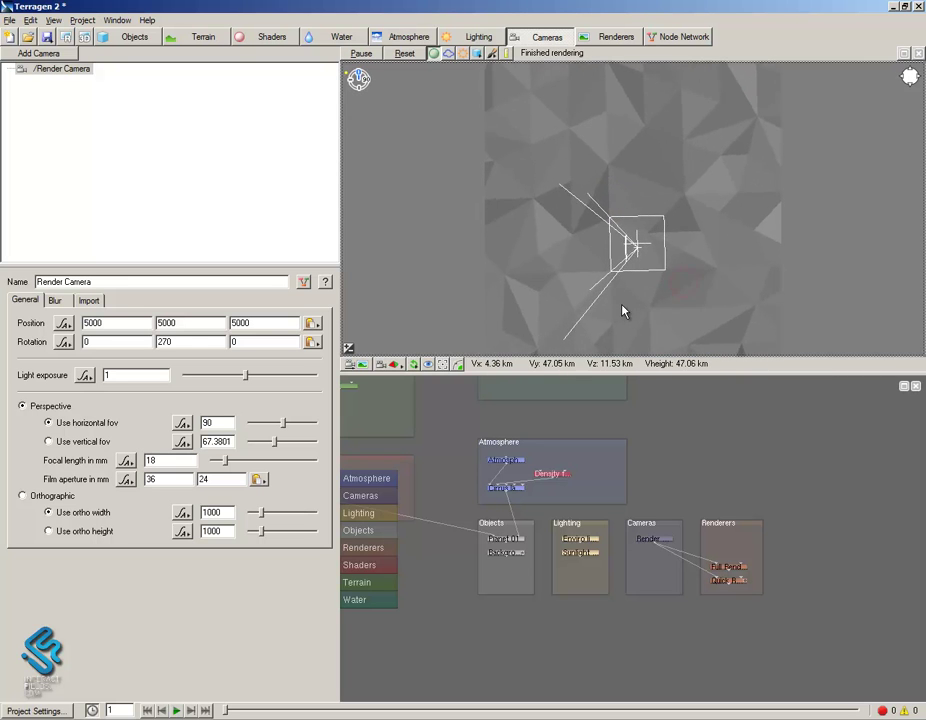
pyautogui.scroll(-1, 617, 304)
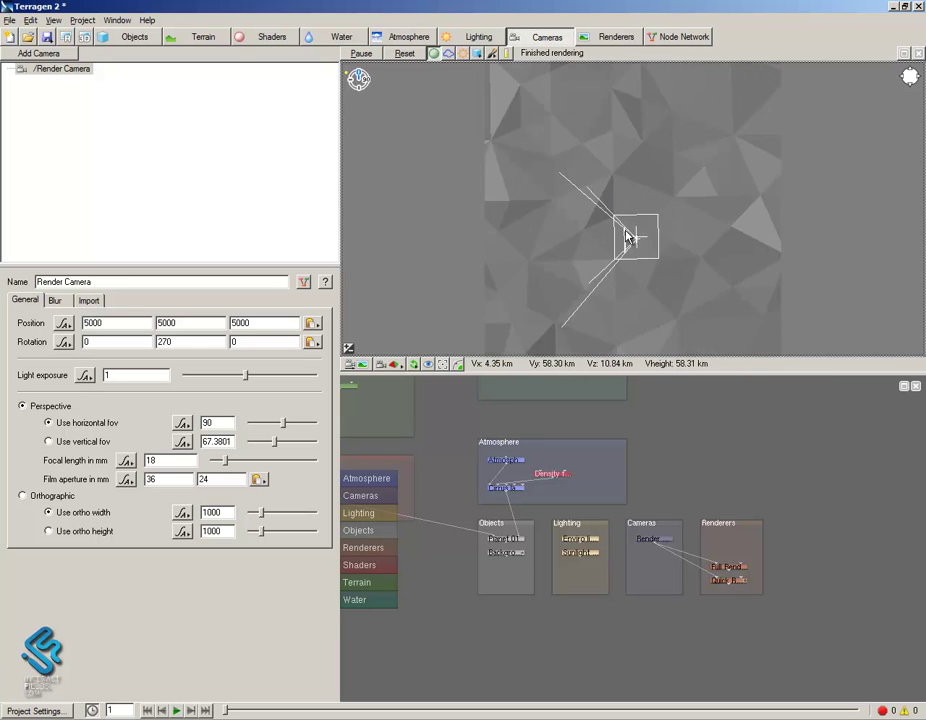
# Render the sky from the 270-degree camera, save it as 'Right', and close the render window
pyautogui.click(617, 37)
pyautogui.click(162, 417)
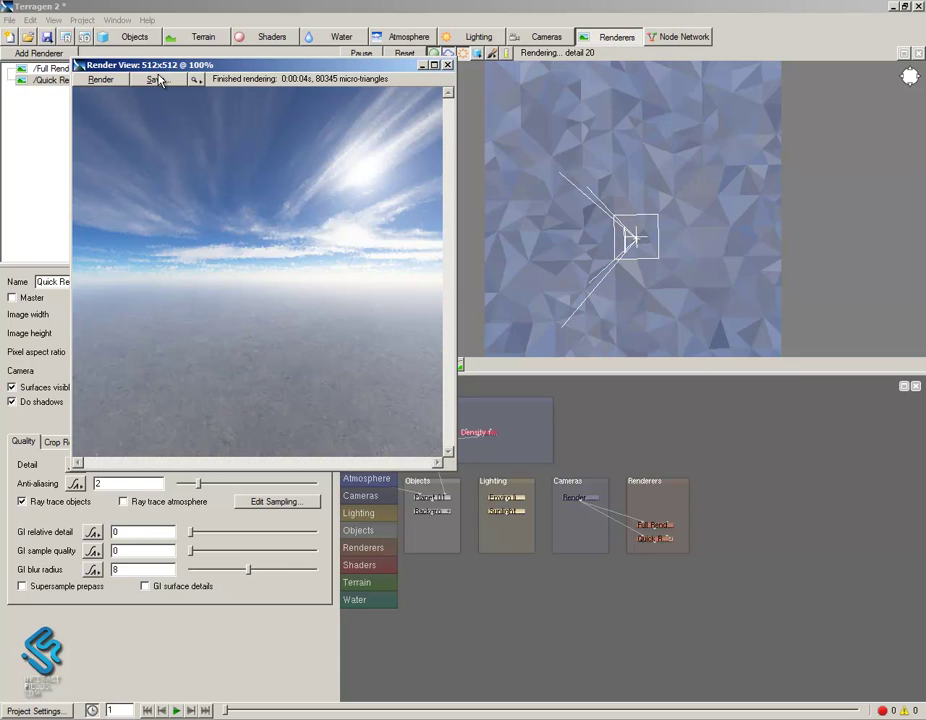
pyautogui.click(156, 80)
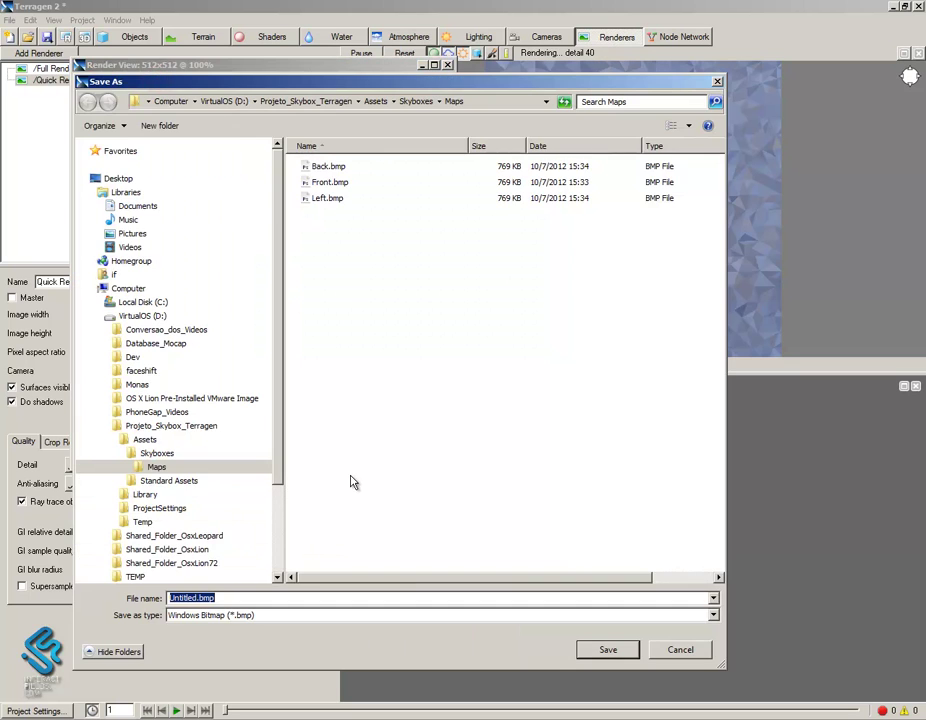
pyautogui.write('R')
pyautogui.press('capslock')
pyautogui.write('ght')
pyautogui.click(589, 654)
pyautogui.click(449, 66)
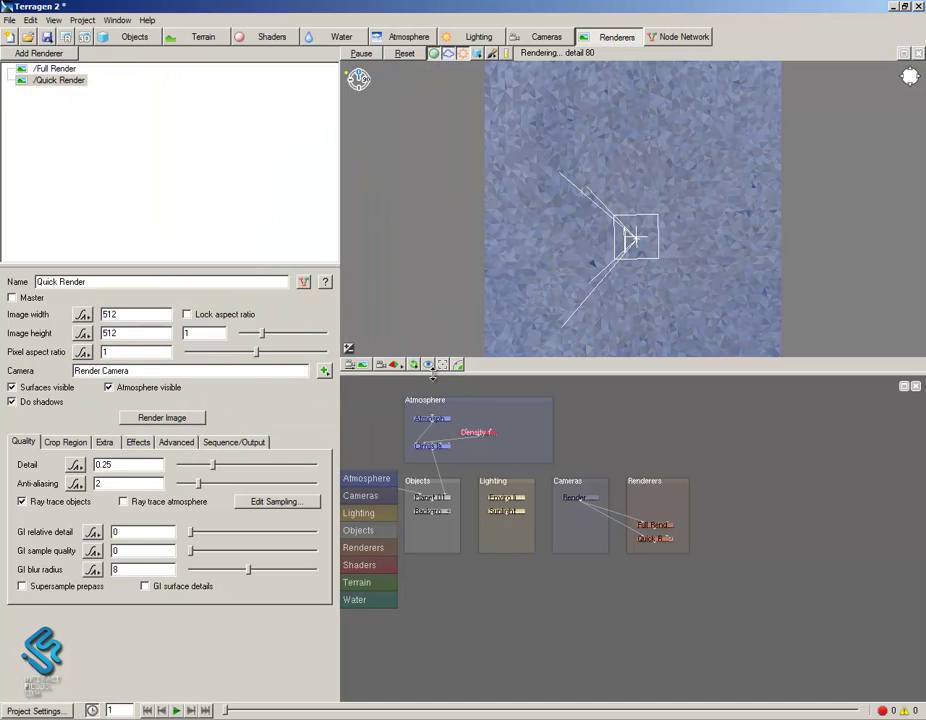
# Reset the camera's Y rotation to 0 and tilt its X rotation to 90 degrees
pyautogui.click(541, 36)
pyautogui.doubleClick(180, 342)
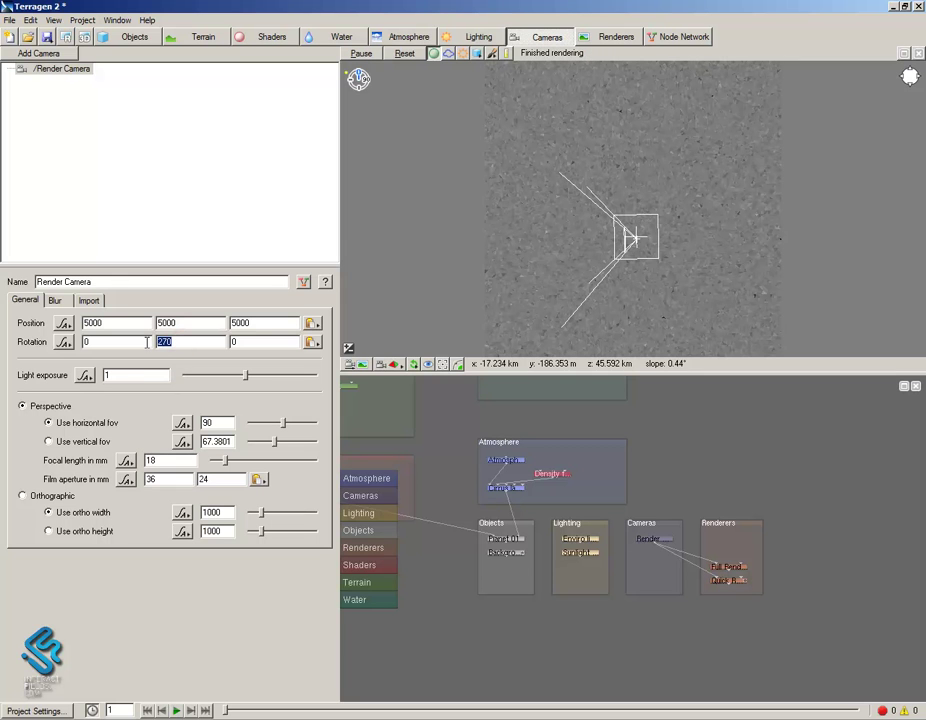
pyautogui.write('0')
pyautogui.press('Return')
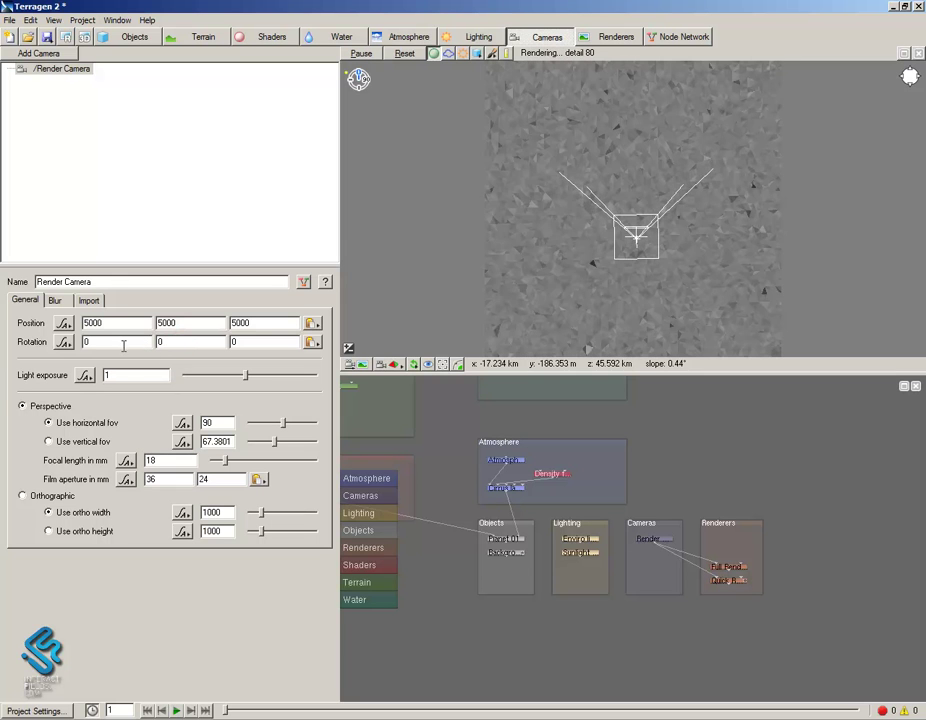
pyautogui.click(103, 342)
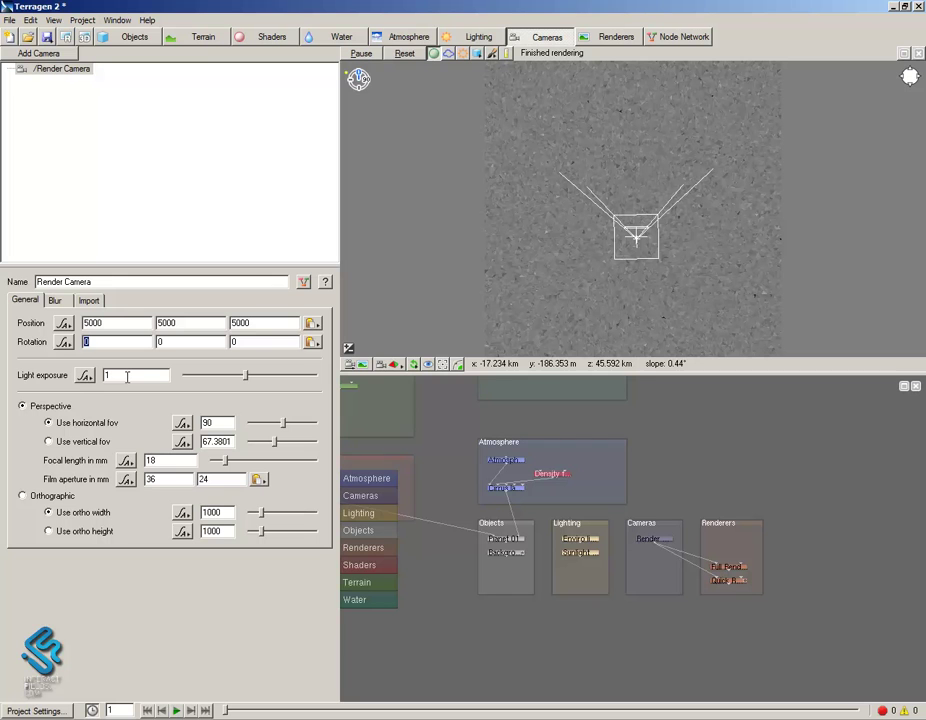
pyautogui.write('90')
pyautogui.press('Return')
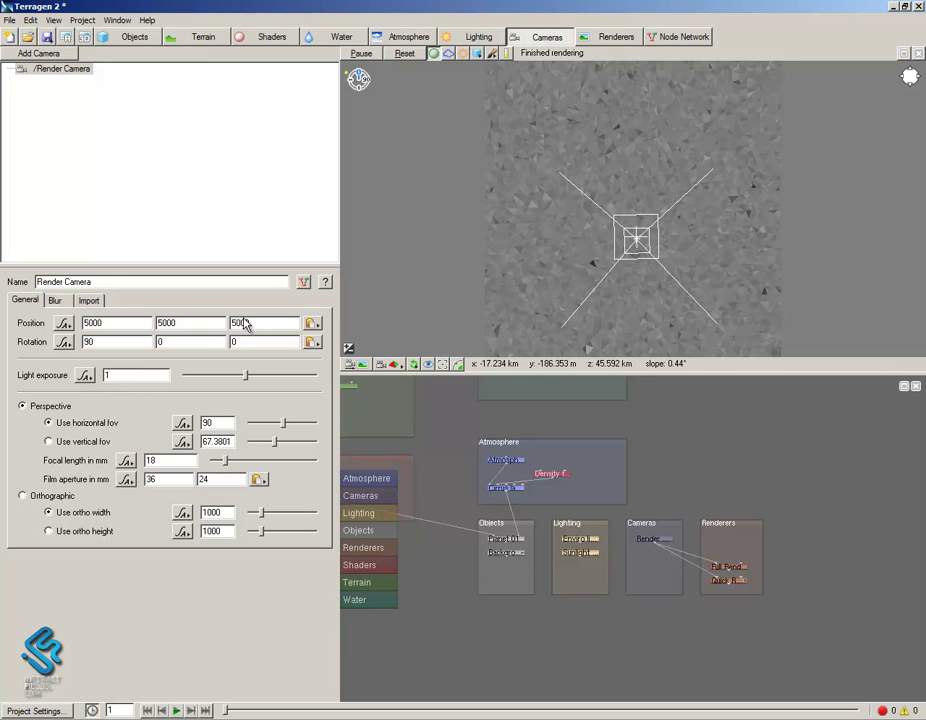
pyautogui.moveTo(720, 305)
pyautogui.mouseDown()
pyautogui.moveTo(734, 110)
pyautogui.moveTo(699, 72)
pyautogui.mouseUp()
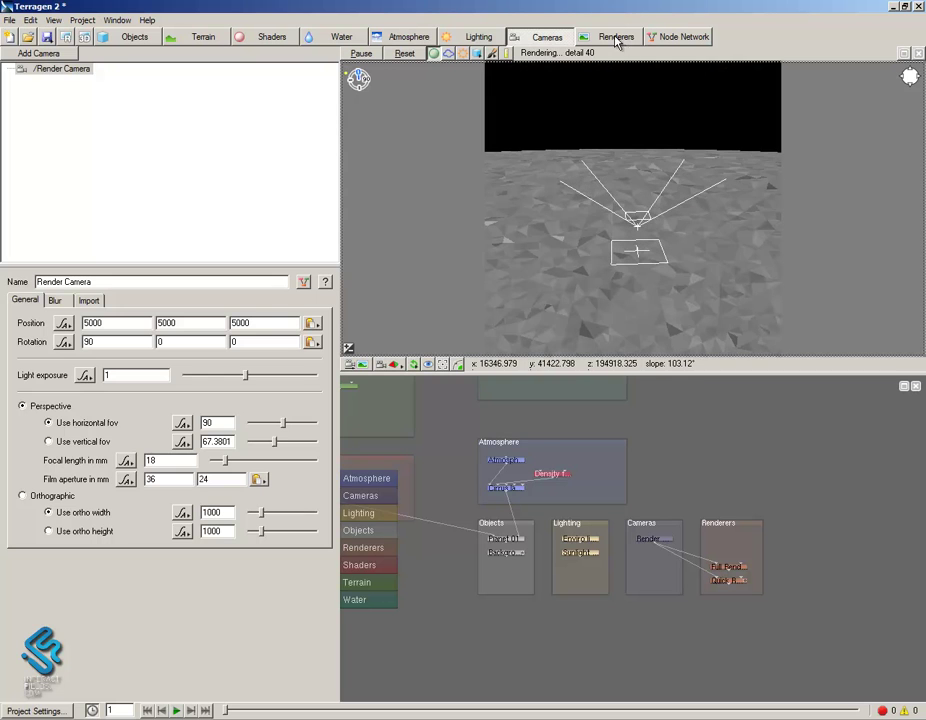
# Render the upward sky view and save it as 'Up' in the Maps folder
pyautogui.click(614, 37)
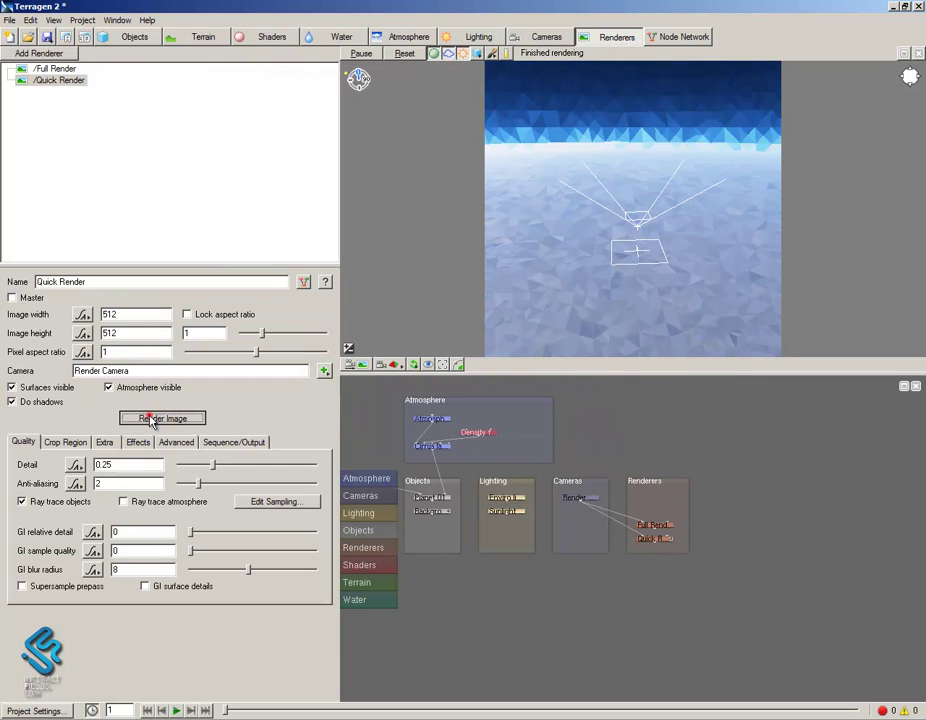
pyautogui.click(150, 416)
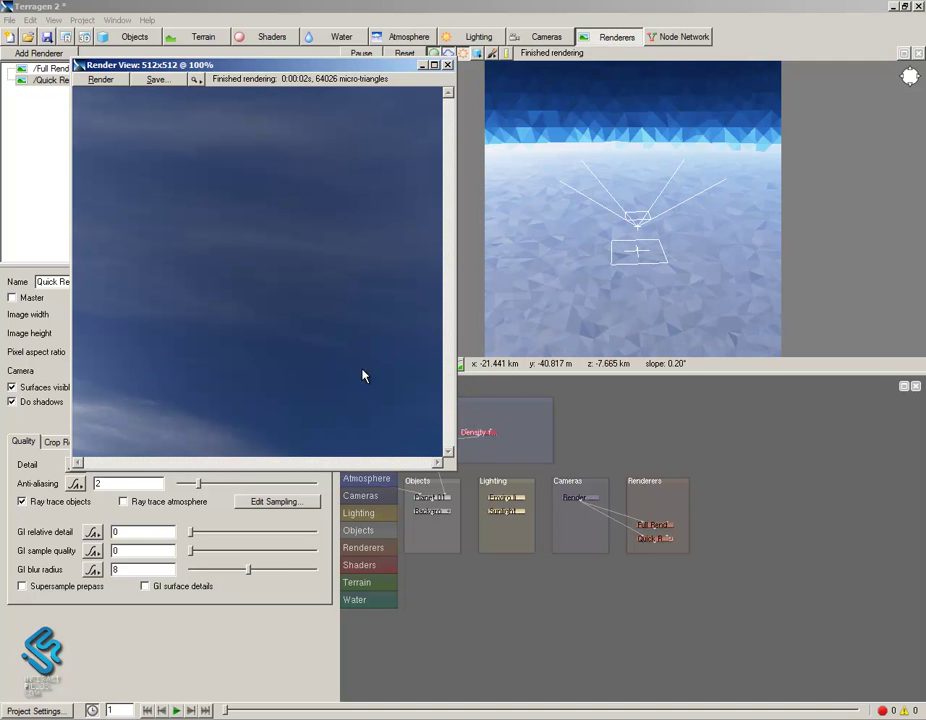
pyautogui.click(157, 80)
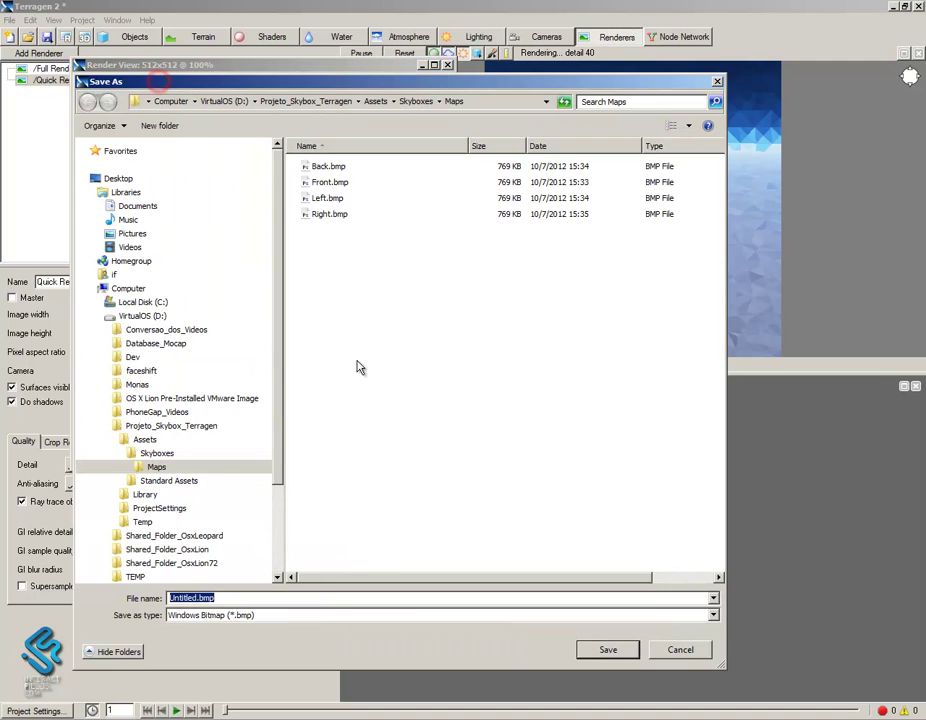
pyautogui.press('capslock')
pyautogui.write('U')
pyautogui.press('capslock')
pyautogui.write('p')
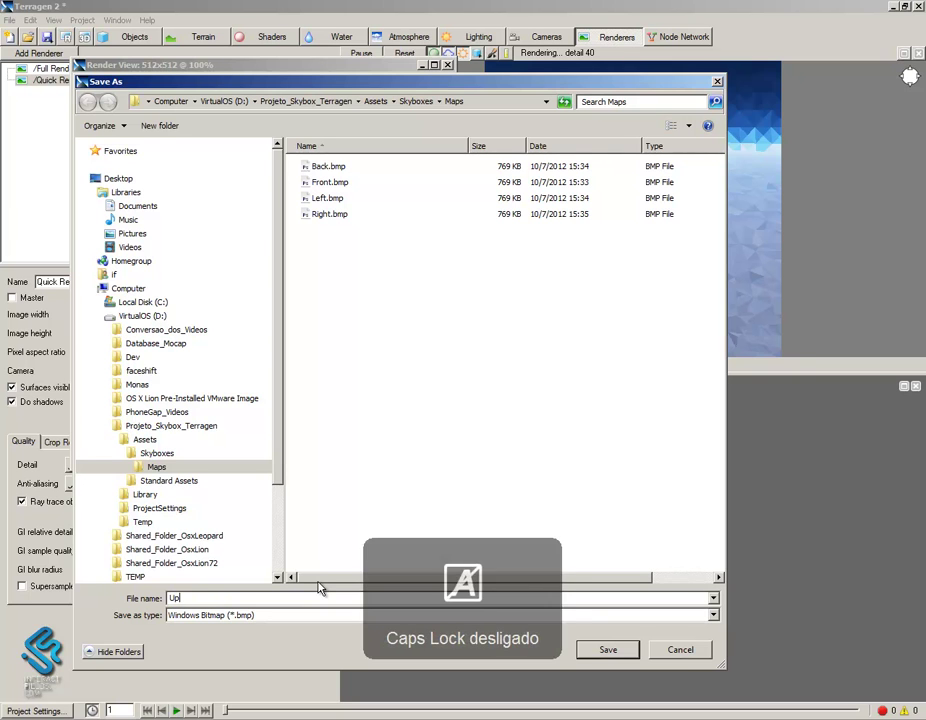
pyautogui.click(598, 652)
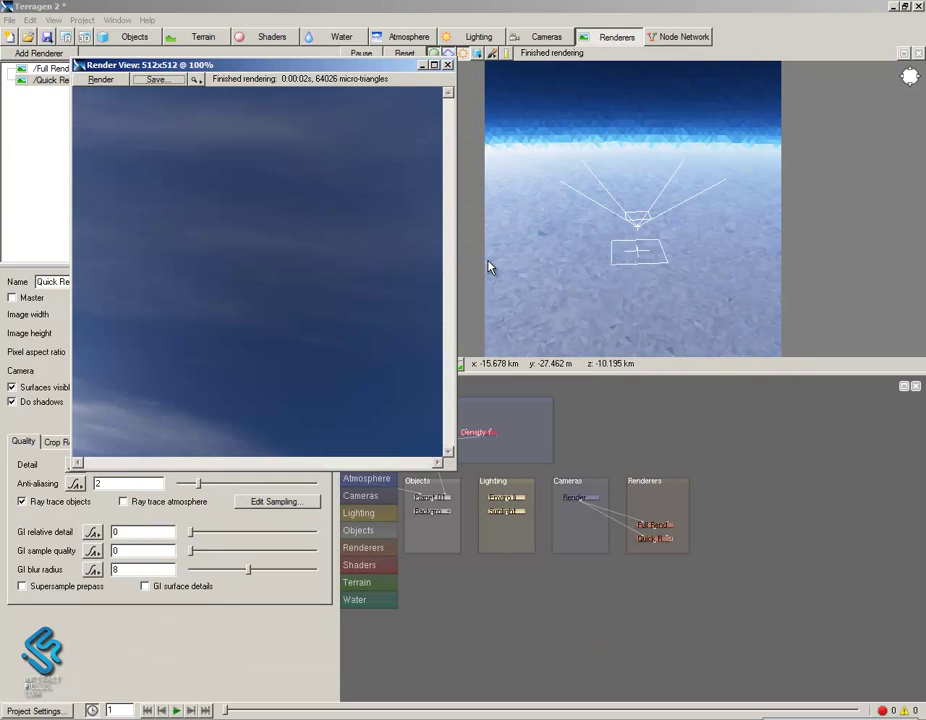
# Aim the Terragen render camera straight down with X rotation -90
pyautogui.click(447, 66)
pyautogui.click(549, 37)
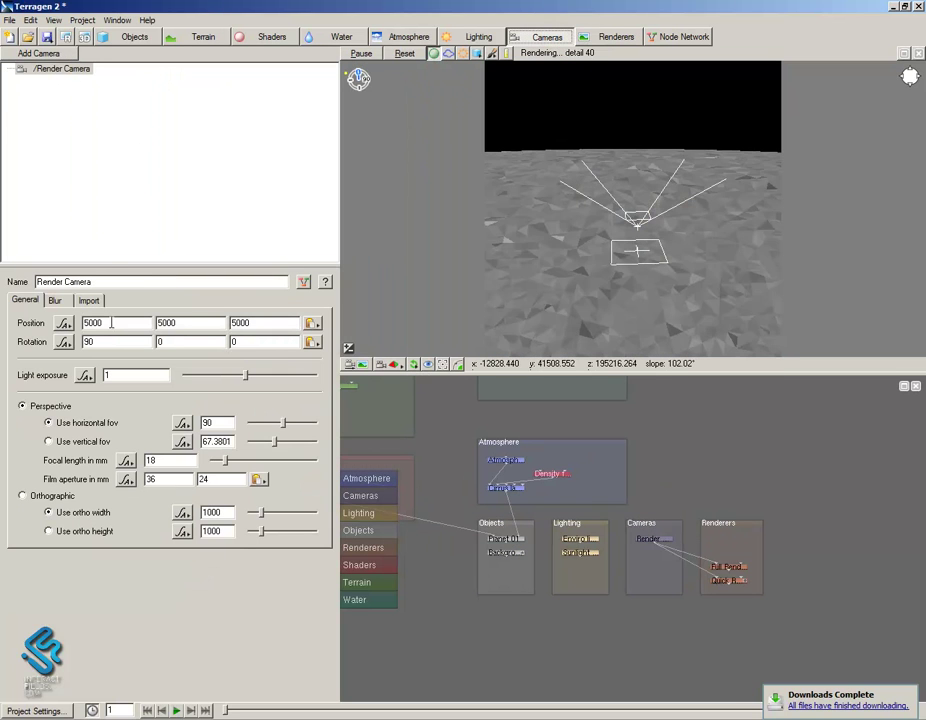
pyautogui.click(85, 342)
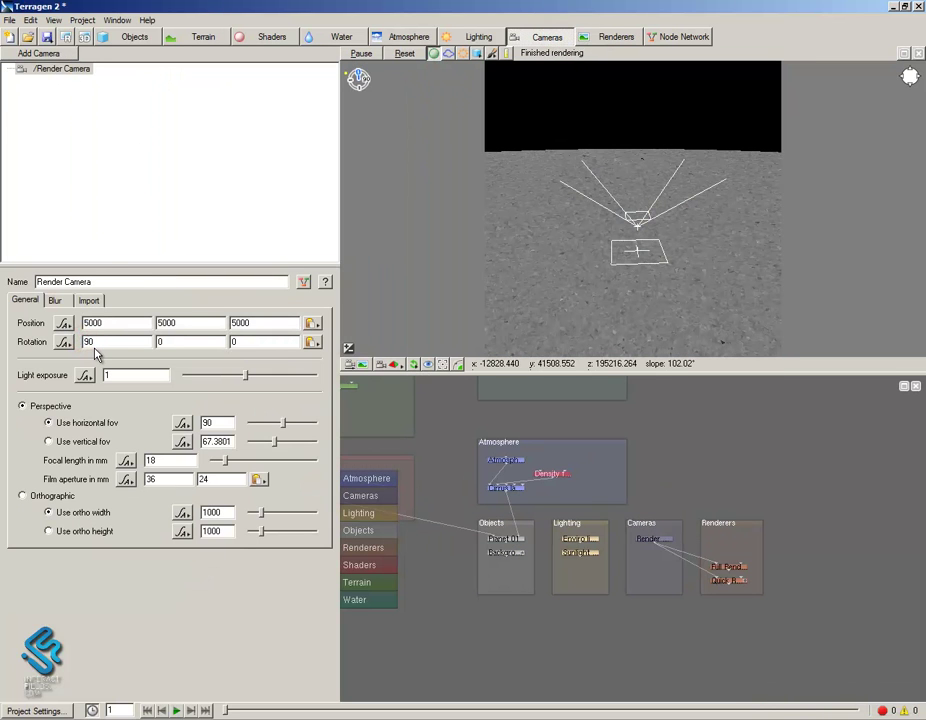
pyautogui.write('-')
pyautogui.press('Return')
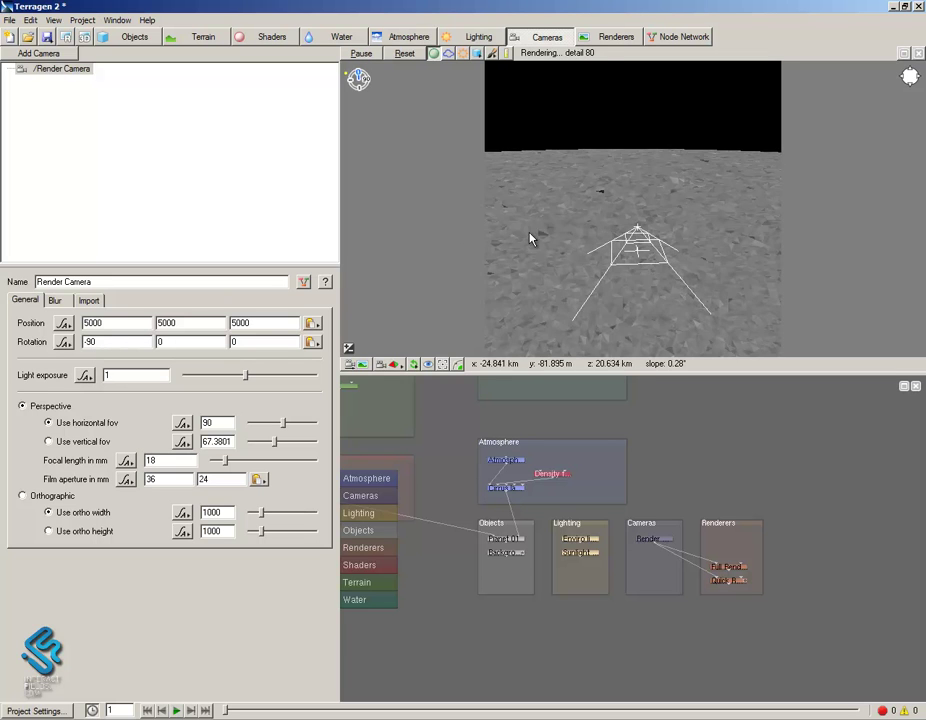
pyautogui.moveTo(700, 290); pyautogui.dragTo(700, 330)
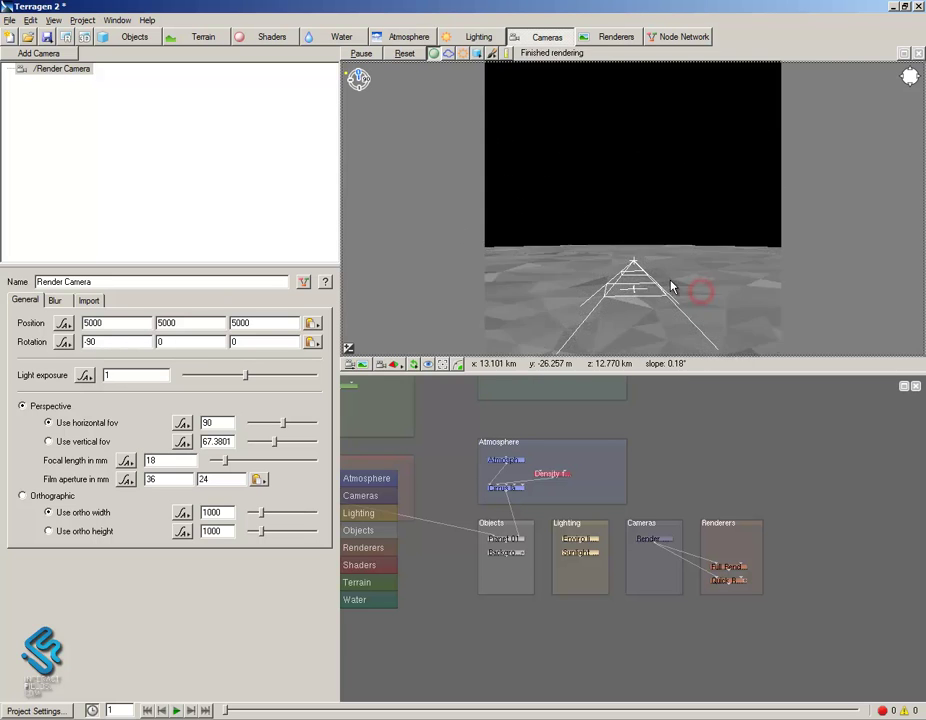
# Render the downward view, save it as Down.bmp in Maps, and return to Unity
pyautogui.click(618, 36)
pyautogui.click(222, 362)
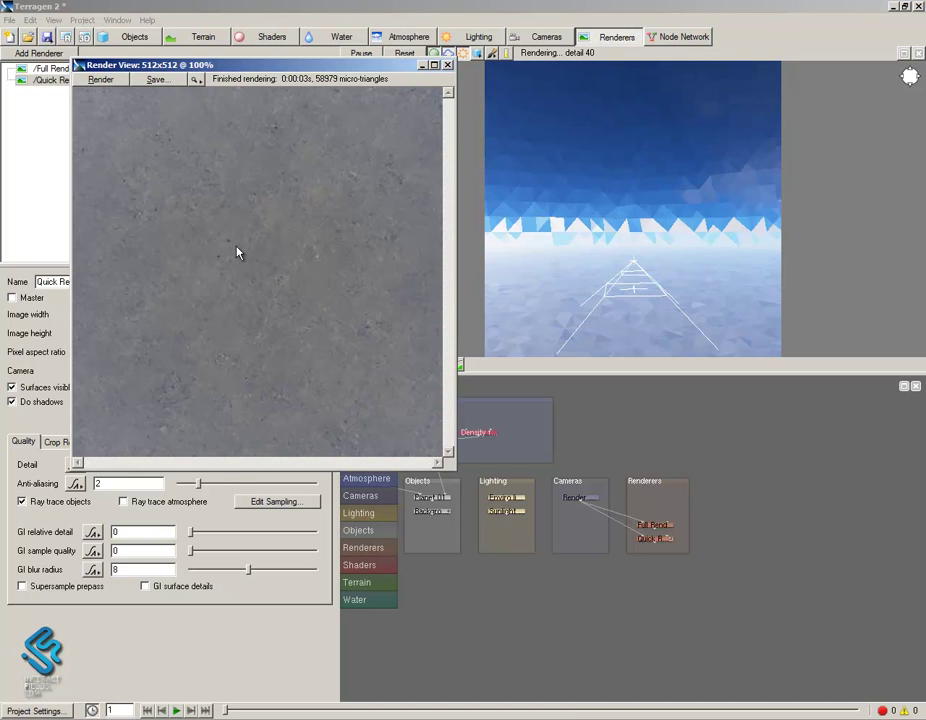
pyautogui.click(156, 79)
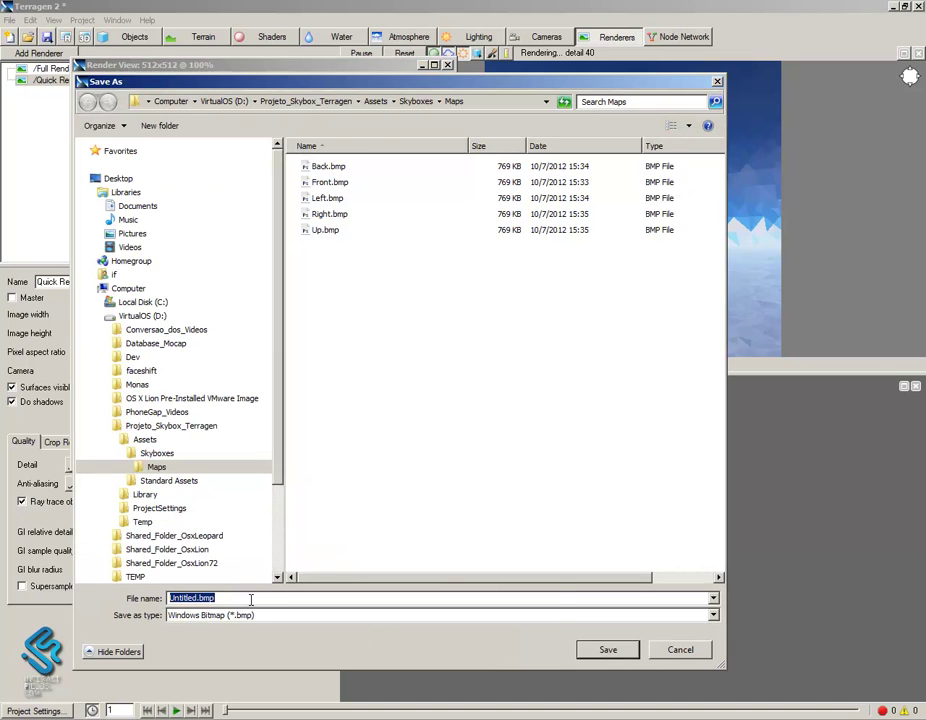
pyautogui.write('D')
pyautogui.press('capslock')
pyautogui.write('n')
pyautogui.click(610, 649)
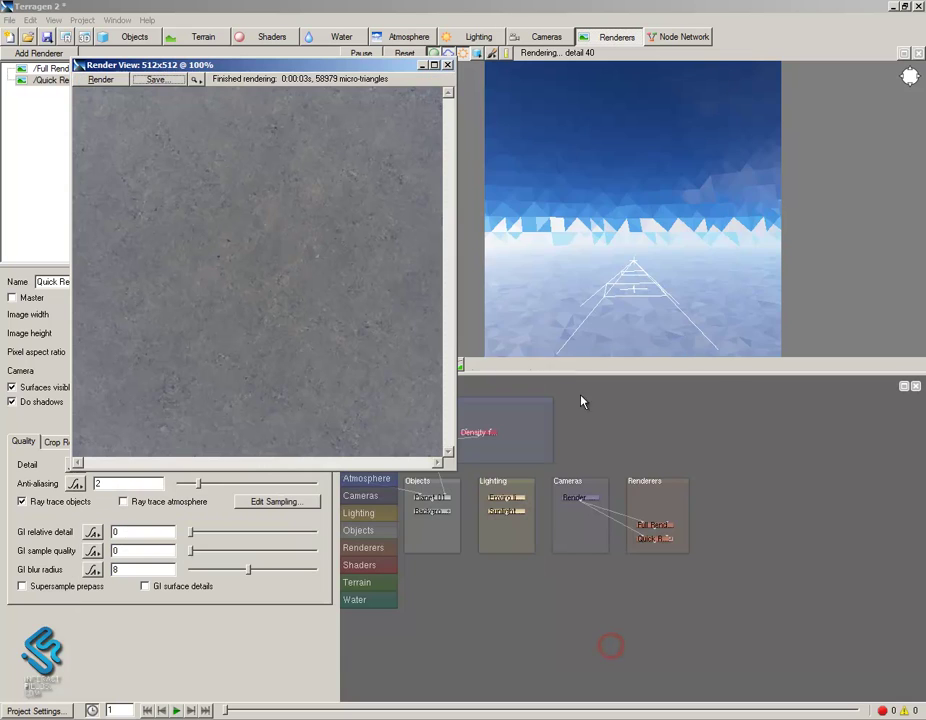
pyautogui.click(448, 66)
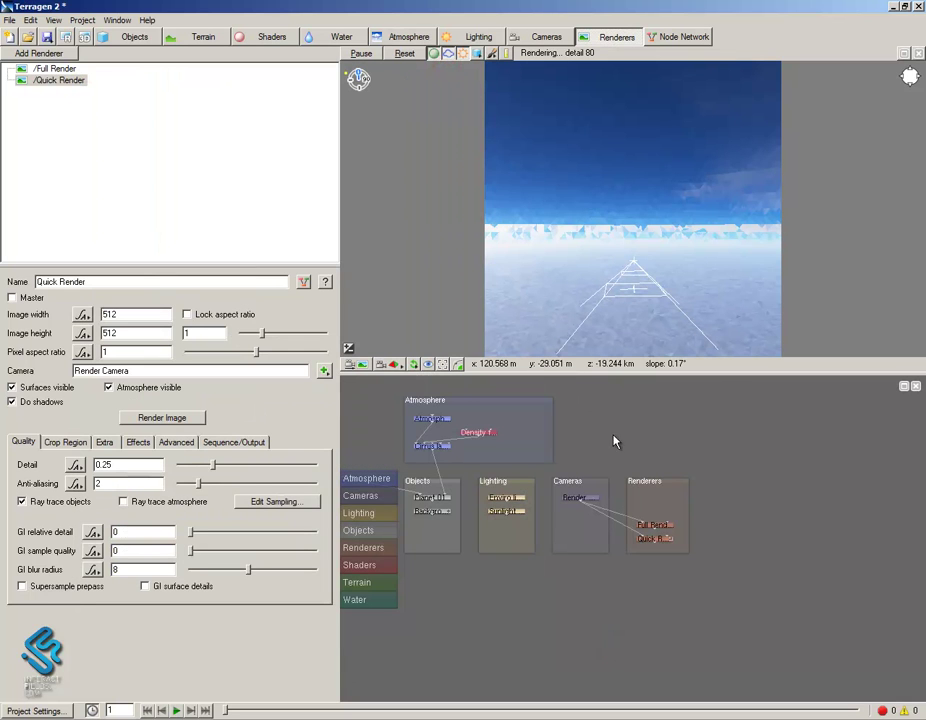
pyautogui.click(506, 716)
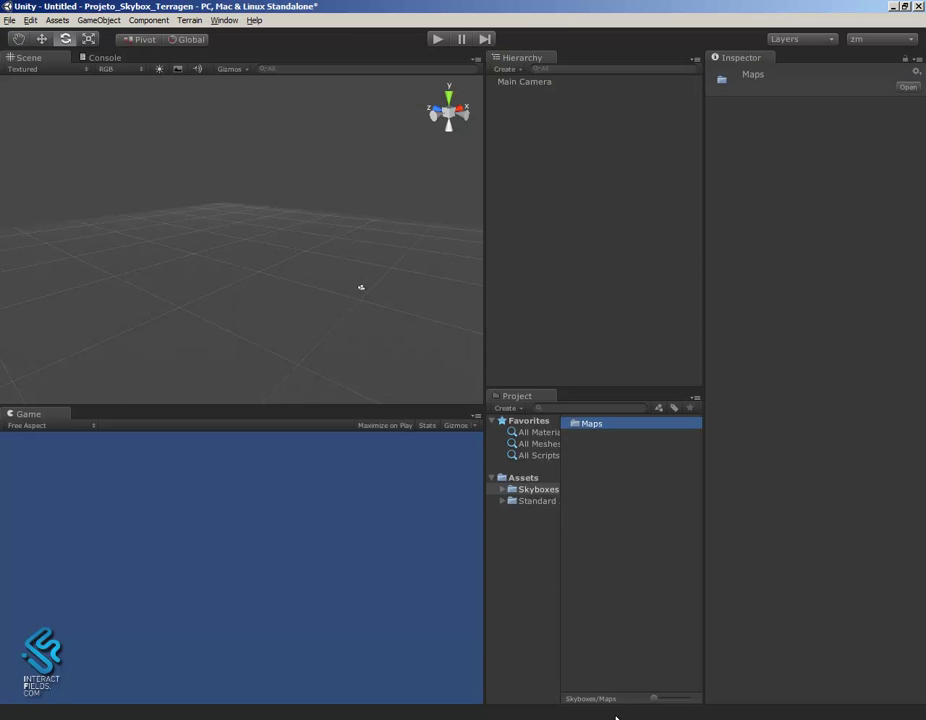
# Show Skyboxes/Maps in Unity and confirm the six sky BMPs in Explorer
pyautogui.click(504, 490)
pyautogui.click(533, 501)
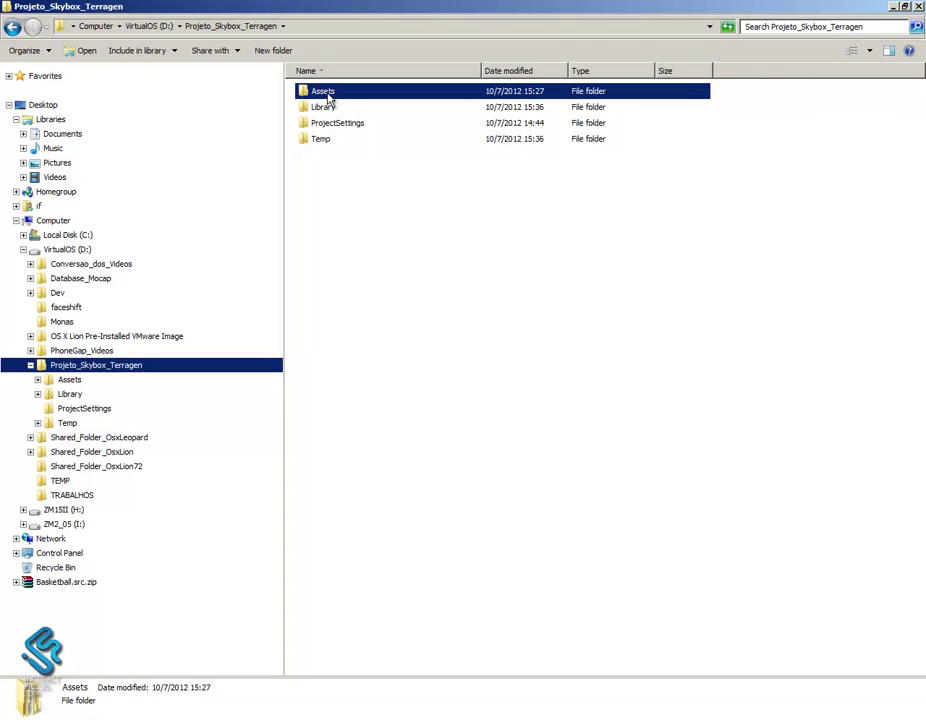
pyautogui.doubleClick(320, 92)
pyautogui.doubleClick(331, 92)
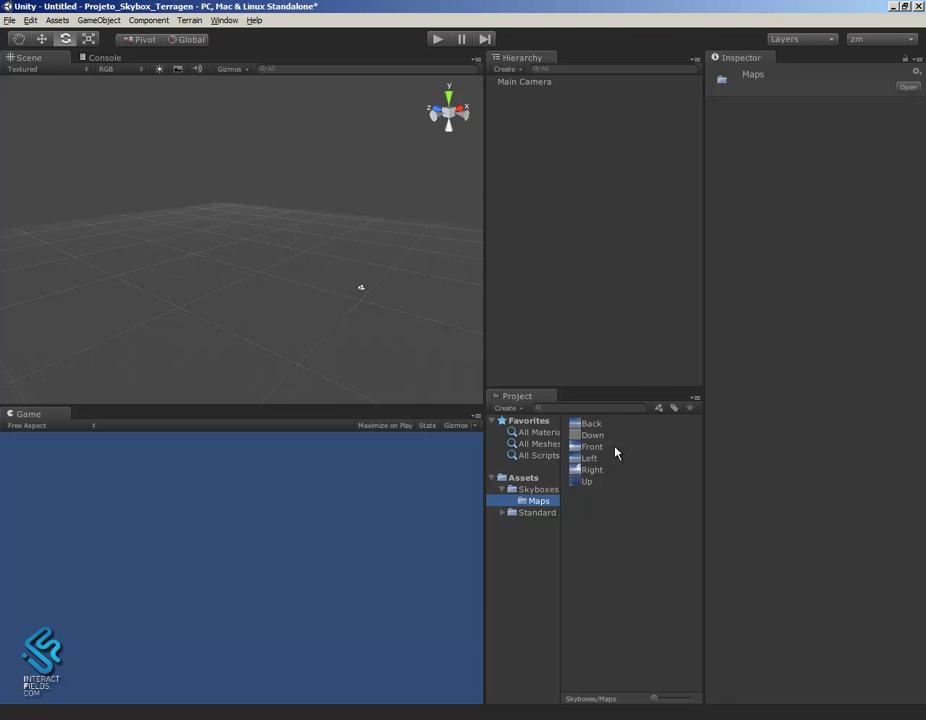
# Create a new material named matSKYBOX in the Skyboxes folder
pyautogui.click(556, 178)
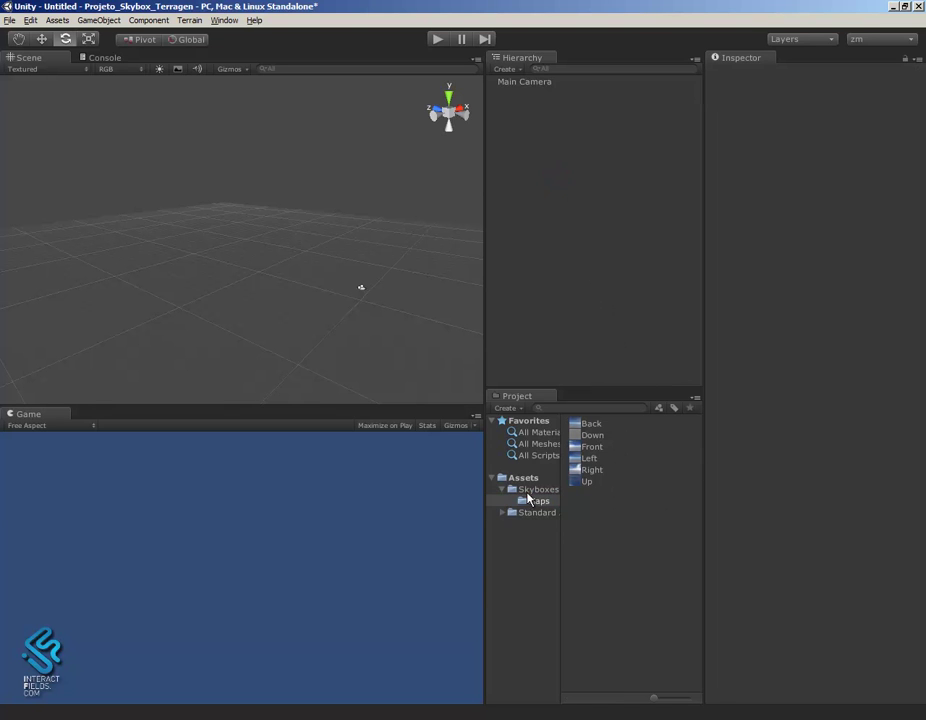
pyautogui.click(528, 489)
pyautogui.click(508, 411)
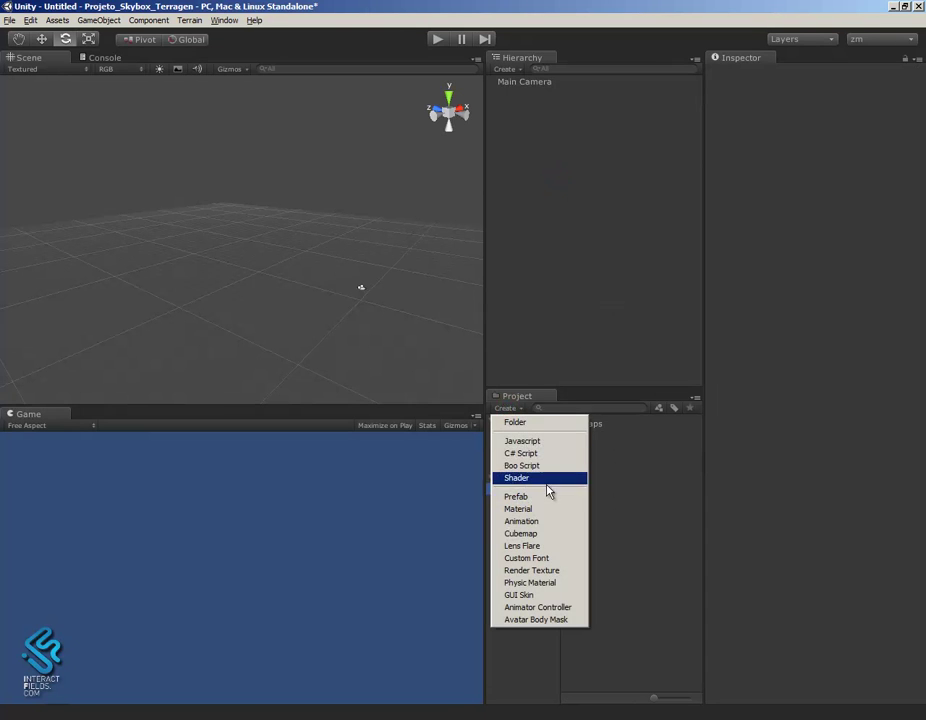
pyautogui.click(540, 507)
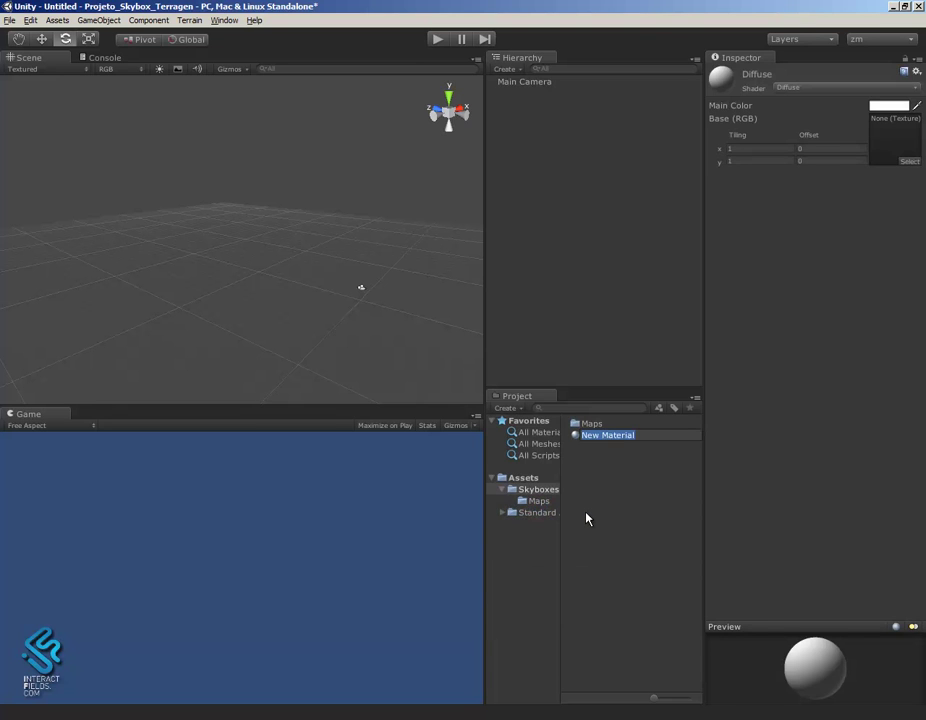
pyautogui.write('mat')
pyautogui.press('capslock')
pyautogui.write('SKY')
pyautogui.write('BOX')
pyautogui.press('Return')
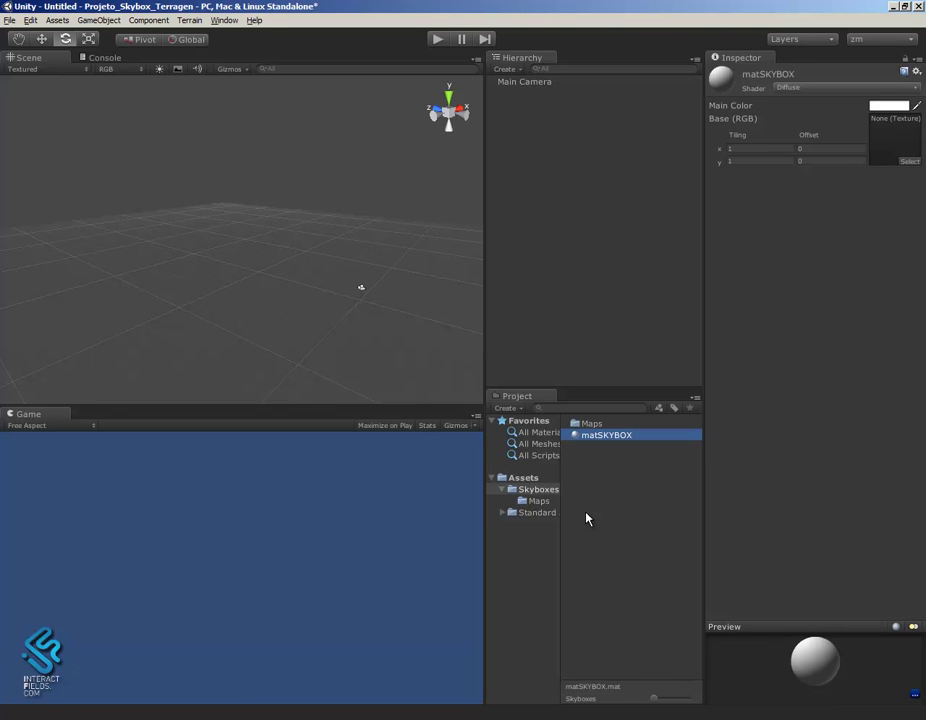
# Set matSKYBOX's shader to RenderFX/Skybox
pyautogui.click(825, 88)
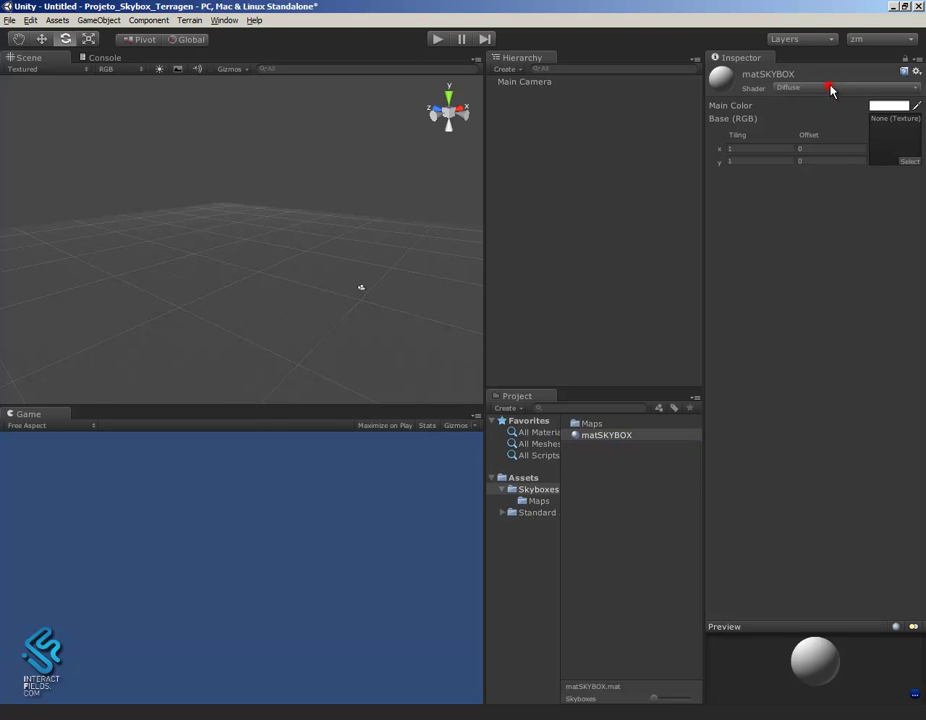
pyautogui.click(829, 88)
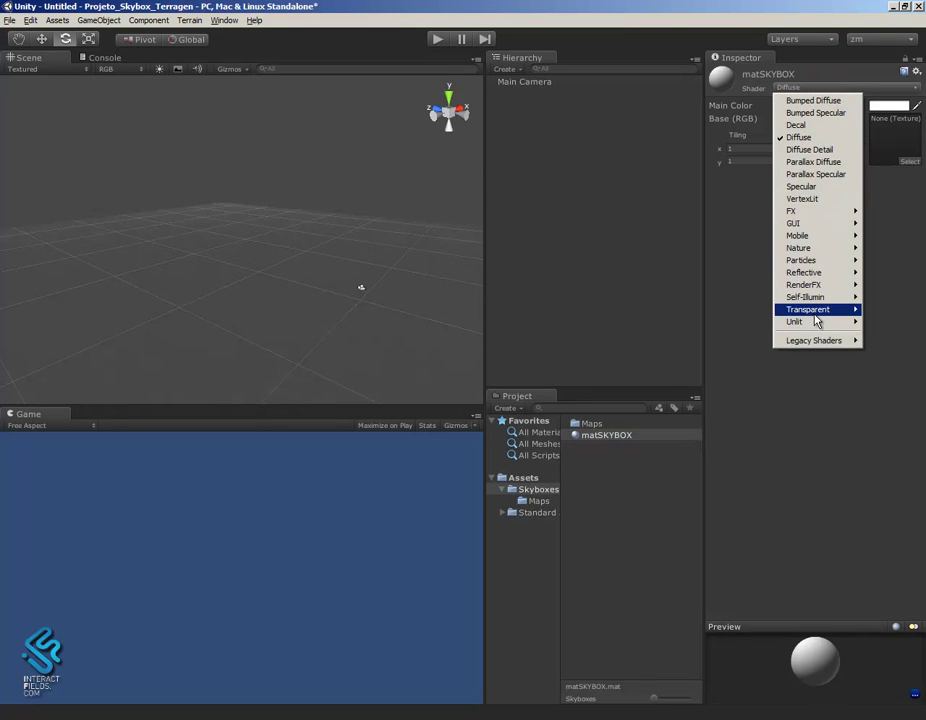
pyautogui.moveTo(804, 285)
pyautogui.click(733, 287)
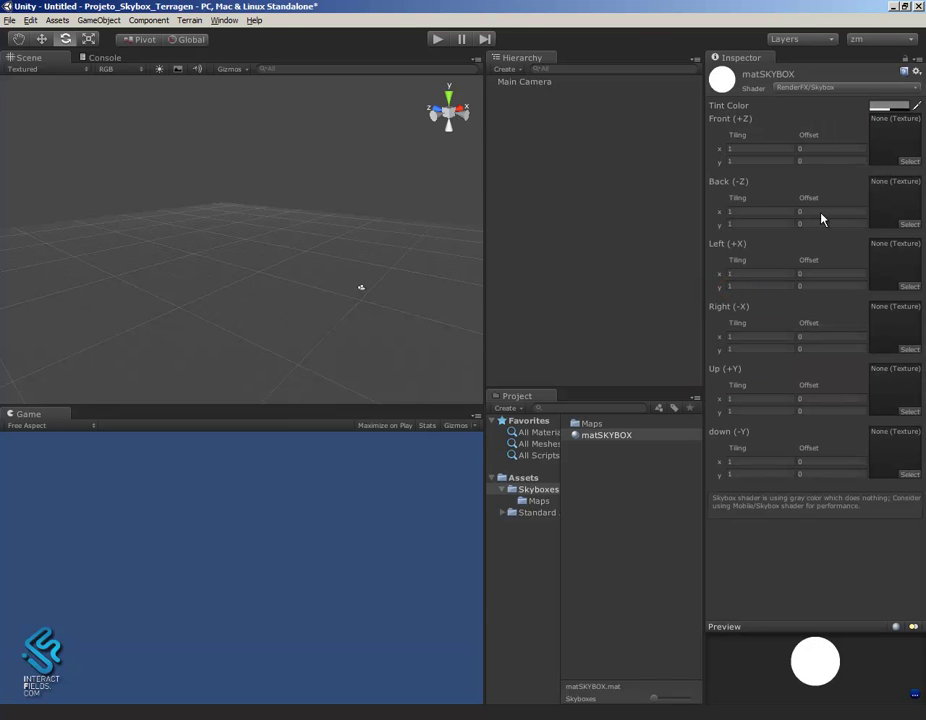
# Assign the Back, Down, Front, Left, Right and Up textures to their matching skybox faces
pyautogui.click(530, 502)
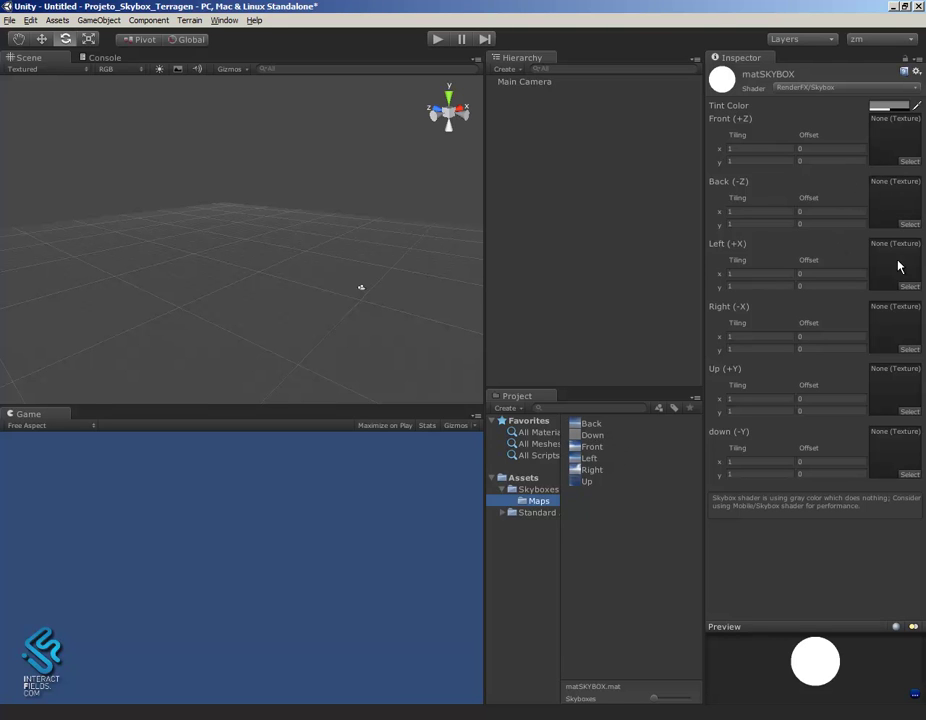
pyautogui.moveTo(583, 427)
pyautogui.mouseDown()
pyautogui.moveTo(813, 422)
pyautogui.moveTo(888, 212)
pyautogui.mouseUp()
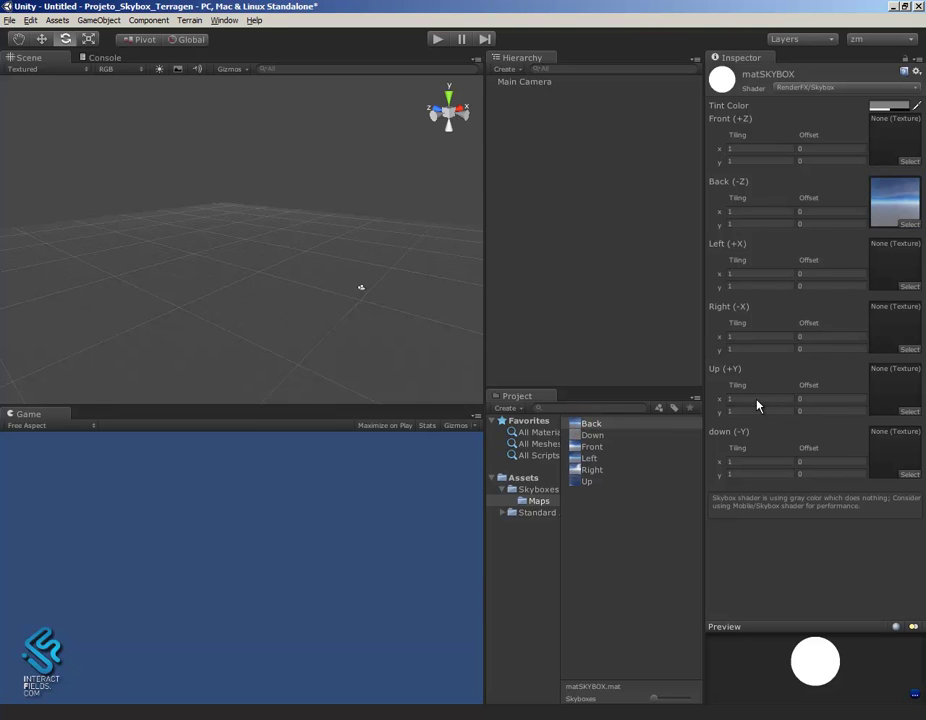
pyautogui.moveTo(594, 433); pyautogui.dragTo(882, 465)
pyautogui.moveTo(592, 446); pyautogui.dragTo(885, 140)
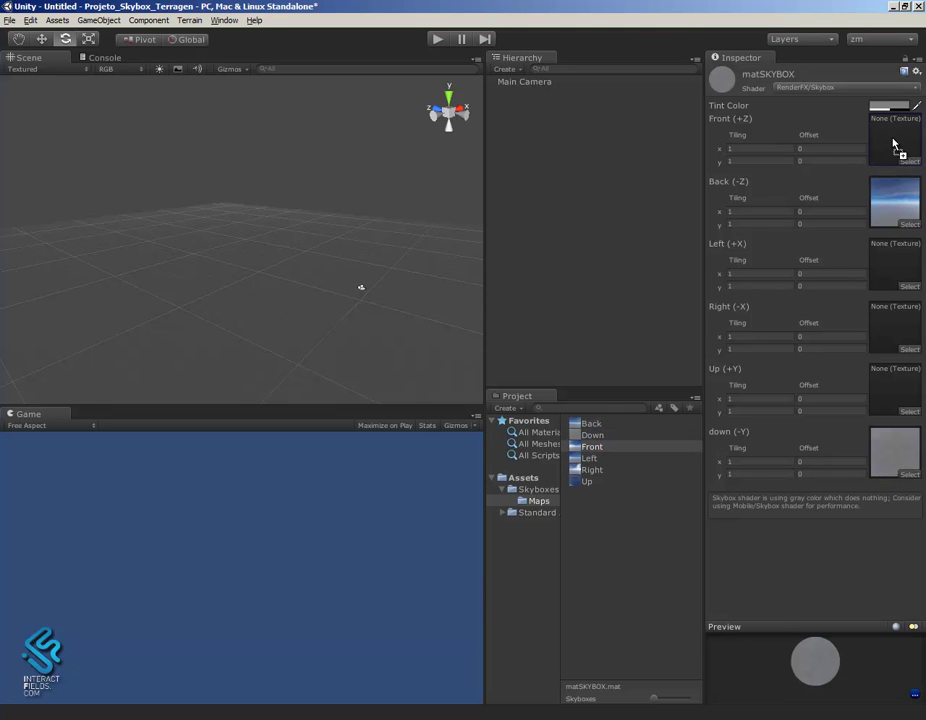
pyautogui.moveTo(581, 460); pyautogui.dragTo(884, 265)
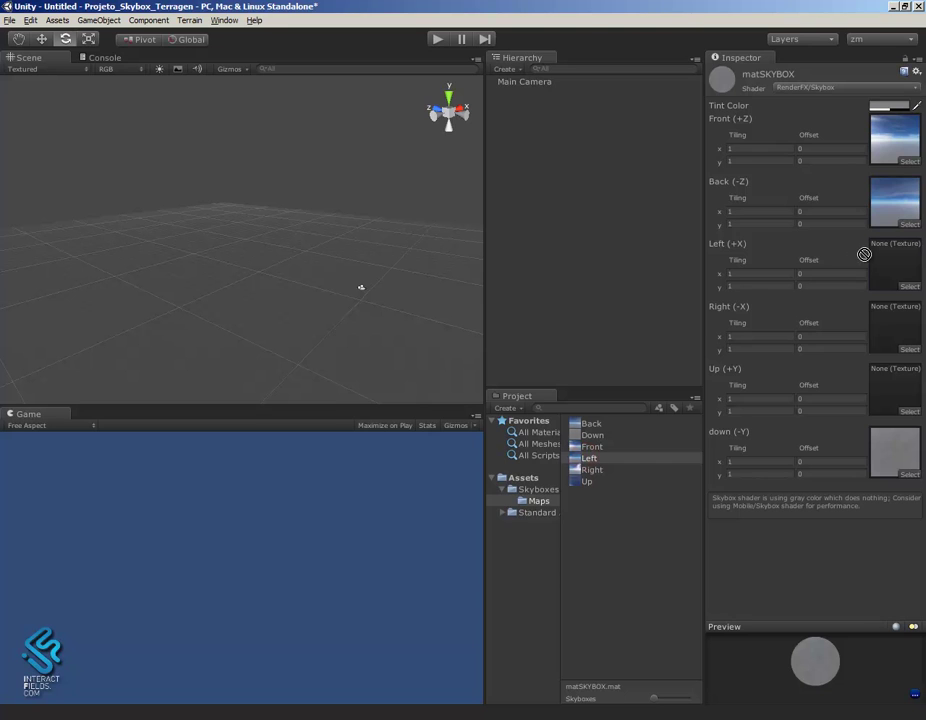
pyautogui.moveTo(592, 469); pyautogui.dragTo(894, 328)
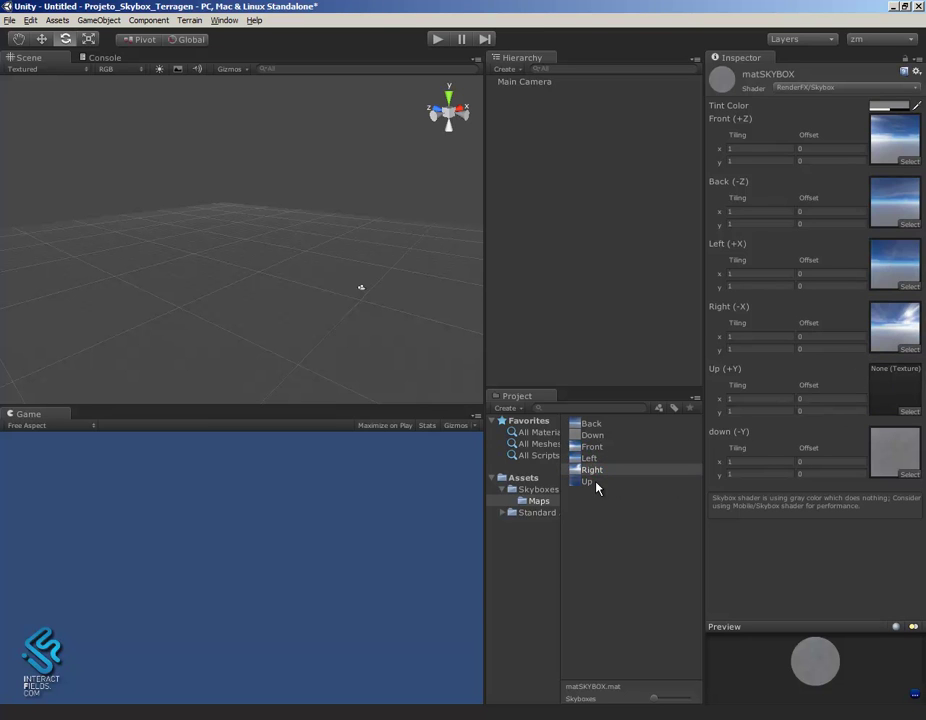
pyautogui.moveTo(587, 482); pyautogui.dragTo(900, 385)
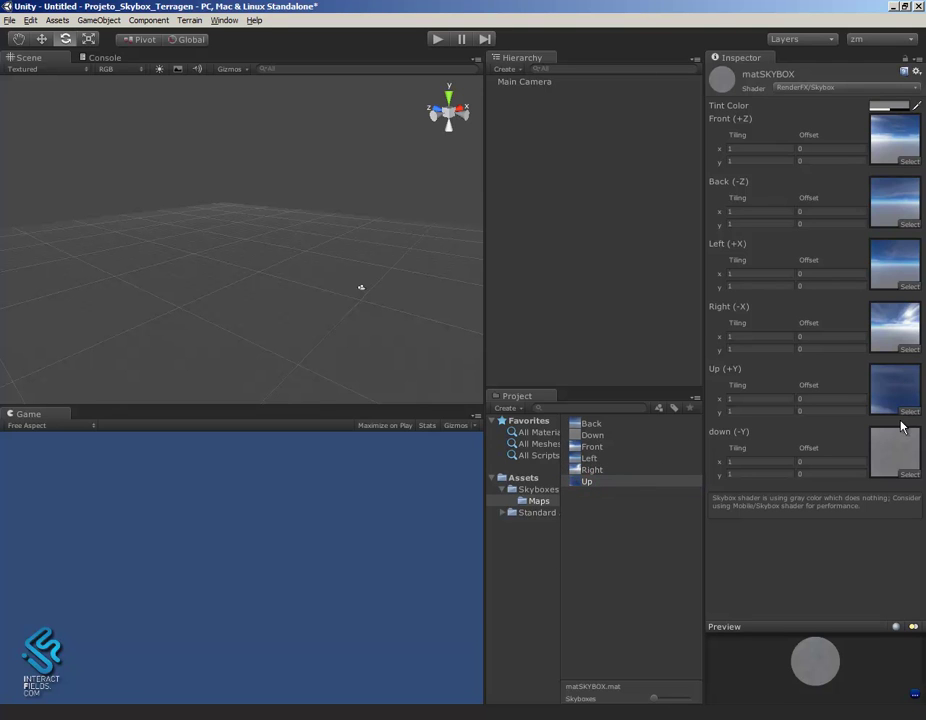
pyautogui.moveTo(823, 674); pyautogui.dragTo(815, 688)
# Set the skybox tint to white and reselect matSKYBOX in Skyboxes
pyautogui.click(874, 106)
pyautogui.moveTo(35, 87); pyautogui.dragTo(12, 58)
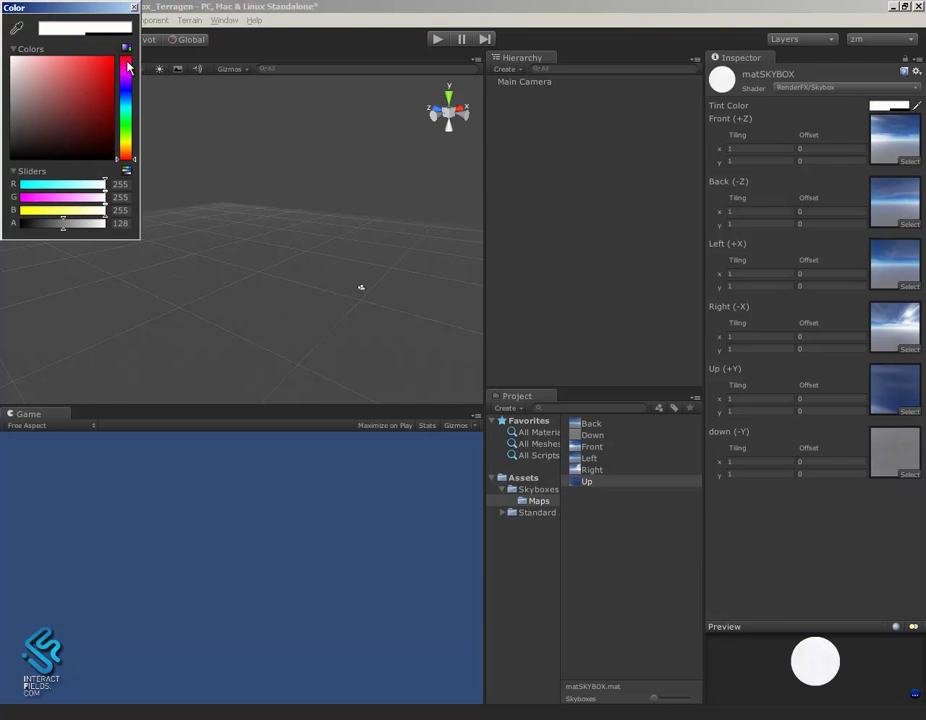
pyautogui.click(134, 10)
pyautogui.click(544, 195)
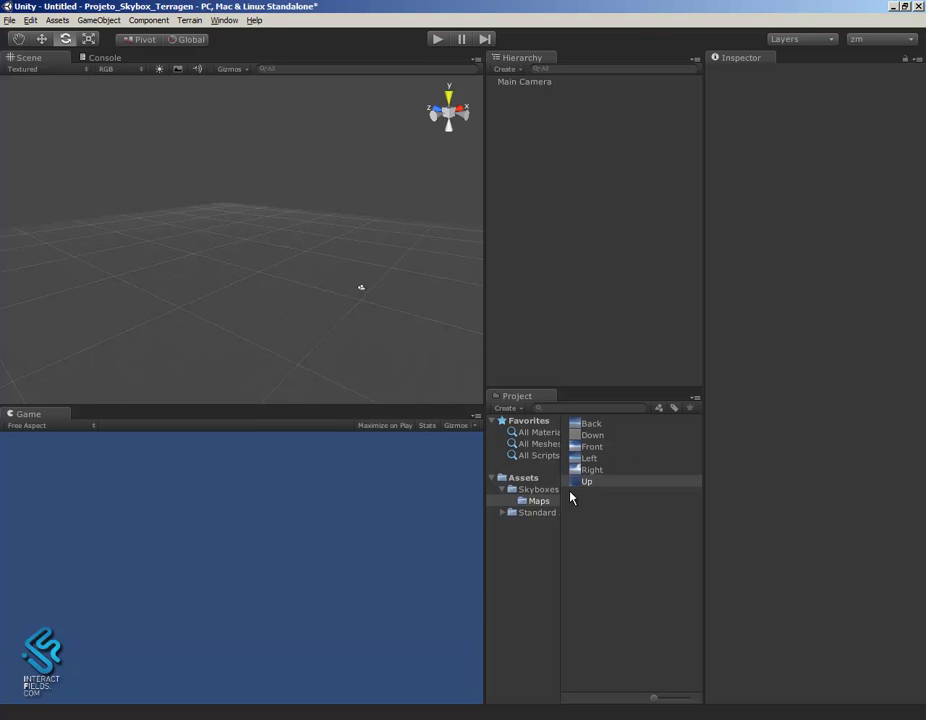
pyautogui.click(535, 489)
pyautogui.click(595, 437)
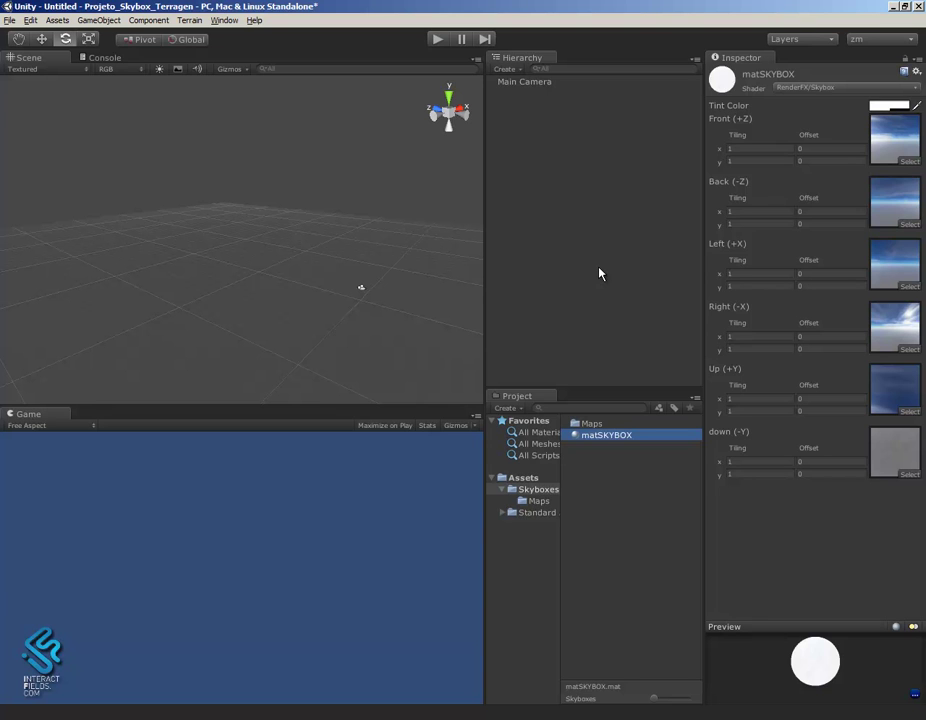
# Add a Skybox component to Main Camera using matSKYBOX as its custom skybox
pyautogui.click(528, 81)
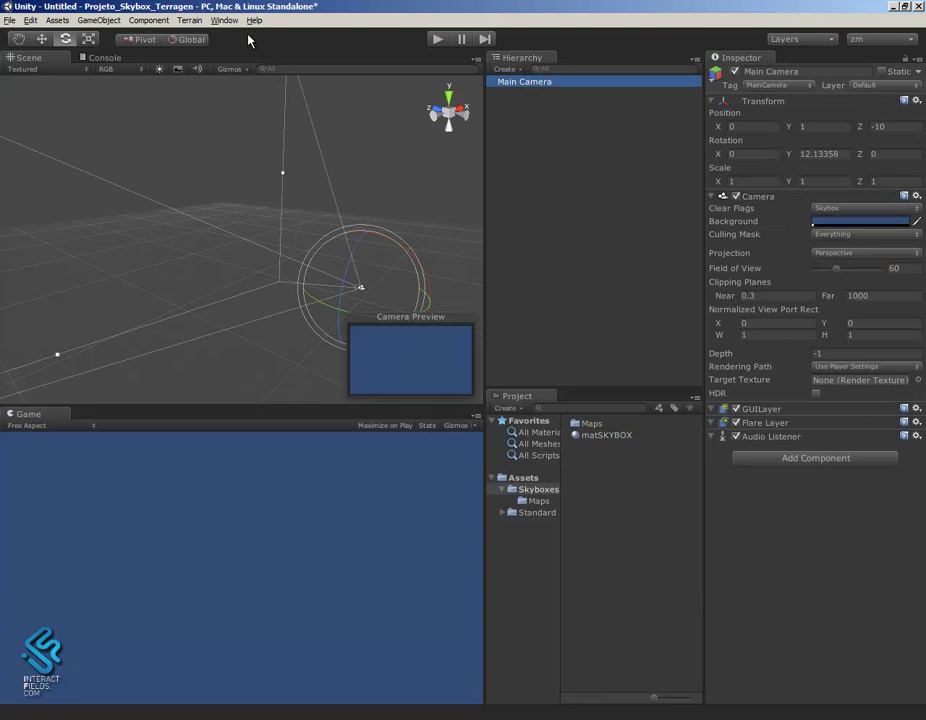
pyautogui.keyDown('alt'); pyautogui.moveTo(322, 258); pyautogui.dragTo(378, 262); pyautogui.keyUp('alt')
pyautogui.click(148, 21)
pyautogui.moveTo(78, 108)
pyautogui.click(196, 120)
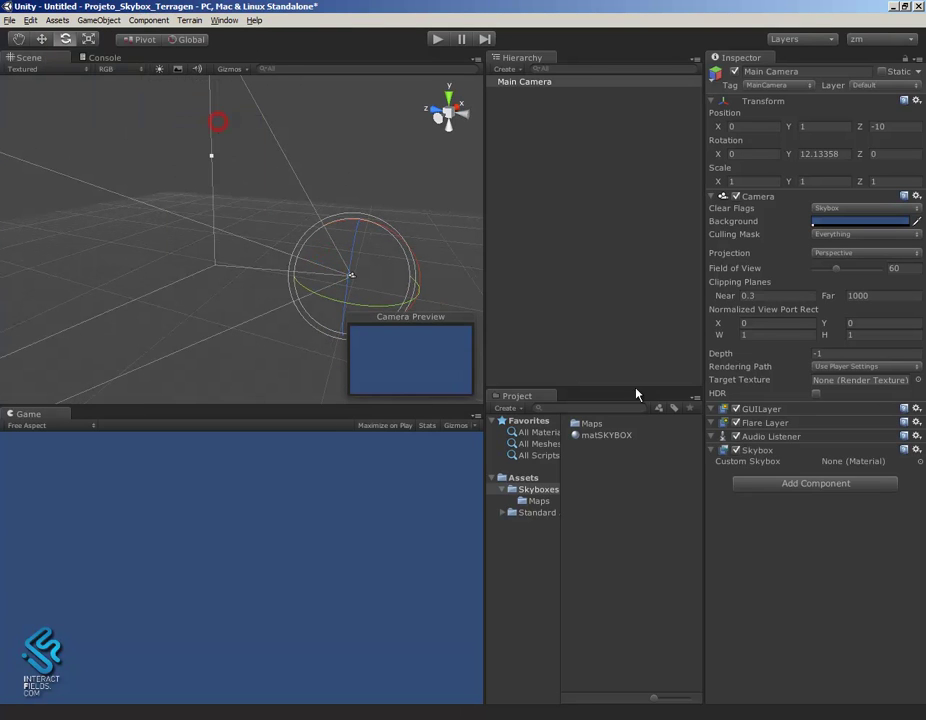
pyautogui.click(919, 462)
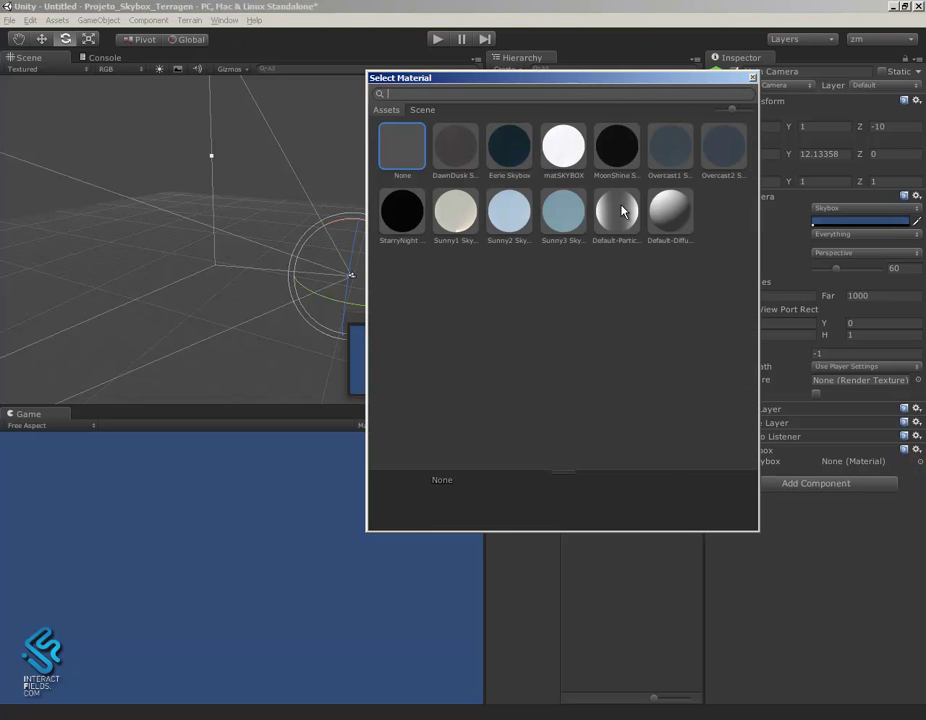
pyautogui.click(566, 150)
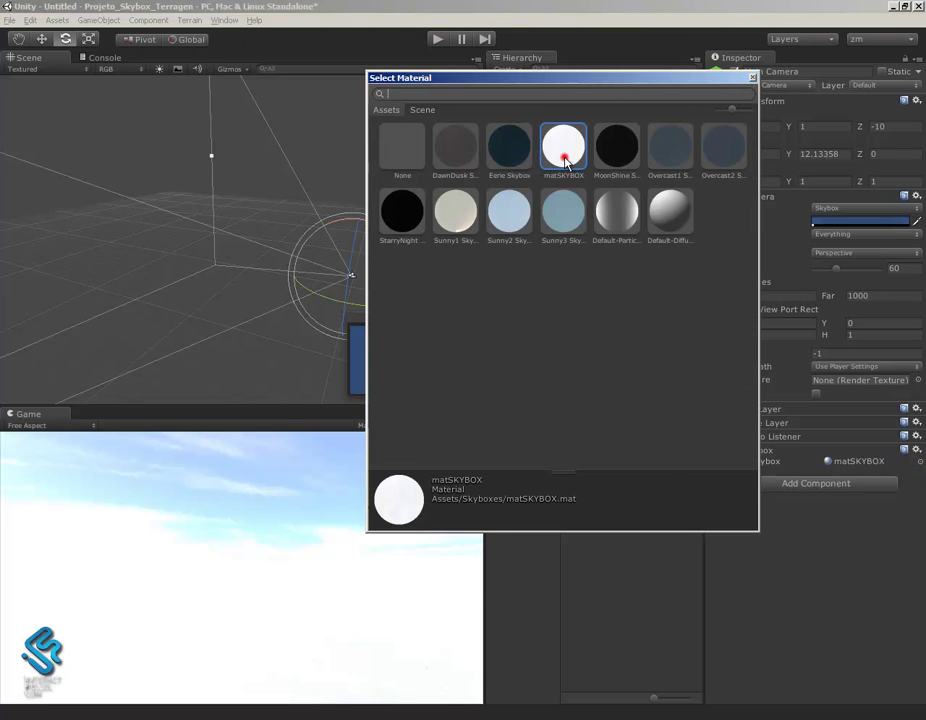
pyautogui.click(752, 80)
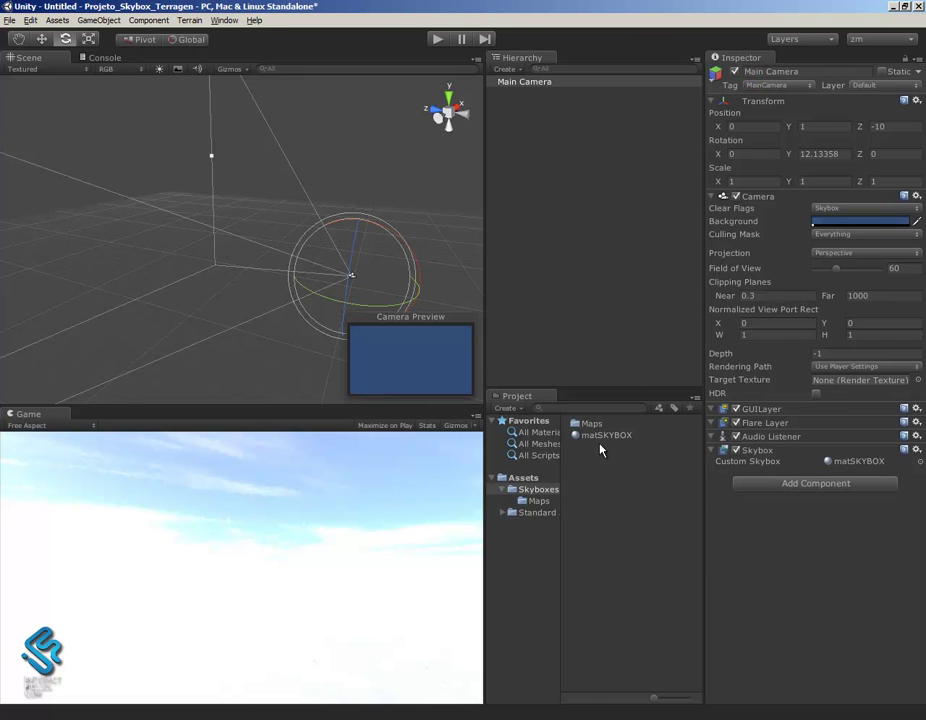
# Darken the matSKYBOX tint to mid grey (158, 152, 152)
pyautogui.click(600, 435)
pyautogui.click(886, 105)
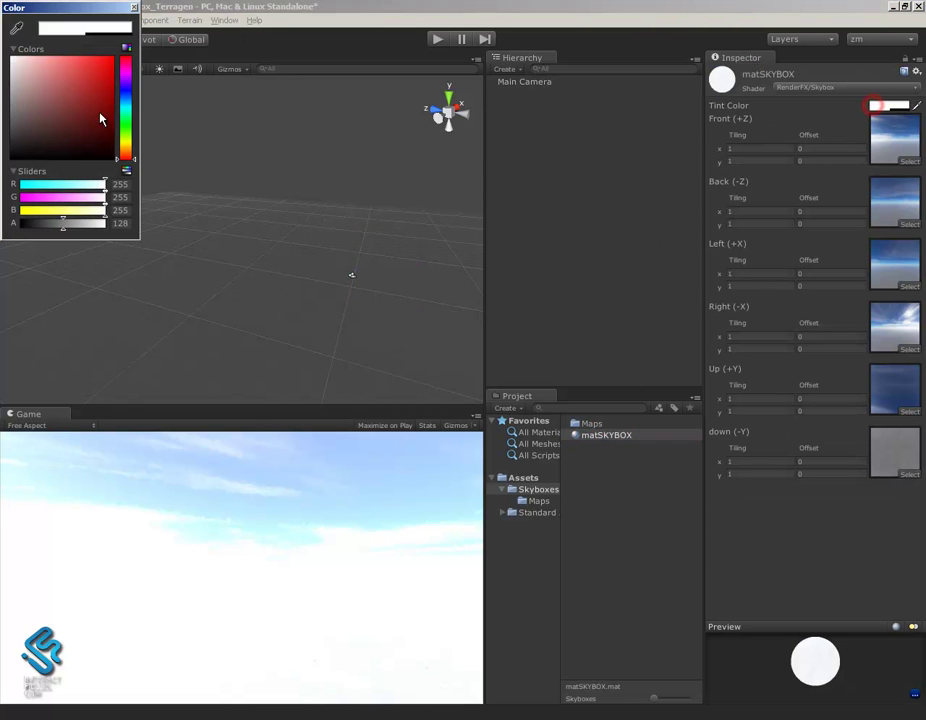
pyautogui.moveTo(68, 109); pyautogui.dragTo(18, 100)
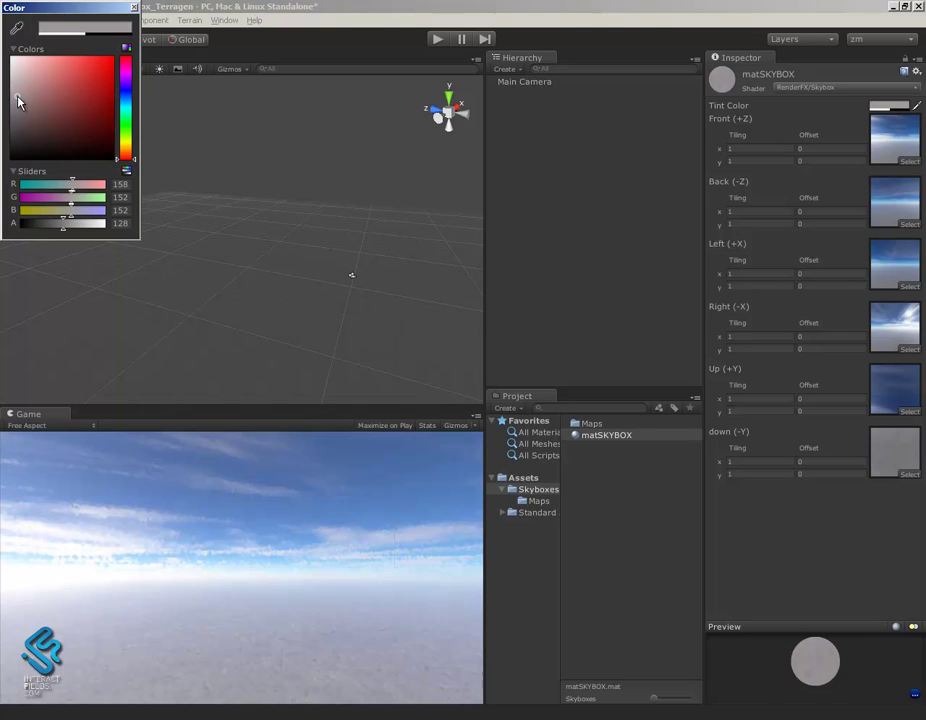
pyautogui.click(134, 8)
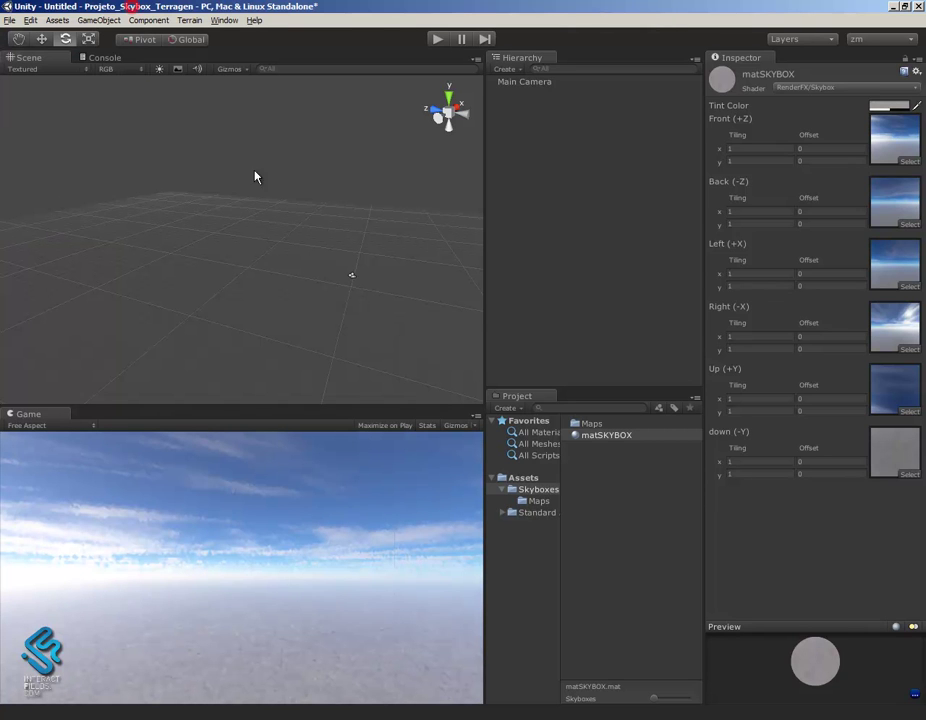
# Rotate the Main Camera to about 310° on Y and play-test the scene
pyautogui.click(354, 278)
pyautogui.moveTo(355, 305)
pyautogui.mouseDown()
pyautogui.moveTo(660, 304)
pyautogui.moveTo(507, 296)
pyautogui.moveTo(484, 337)
pyautogui.mouseUp()
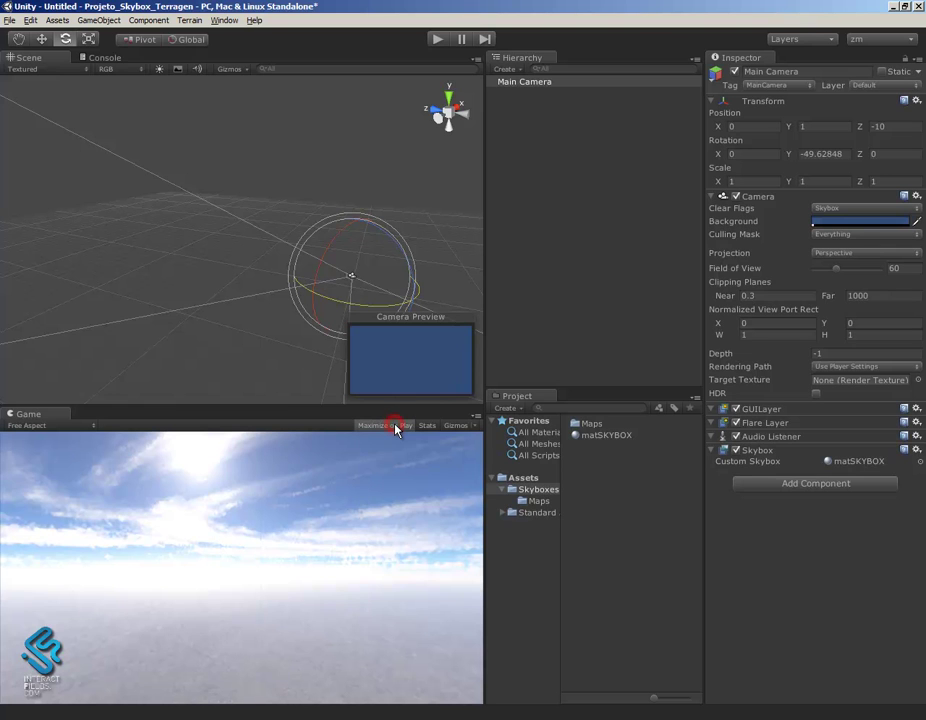
pyautogui.click(438, 39)
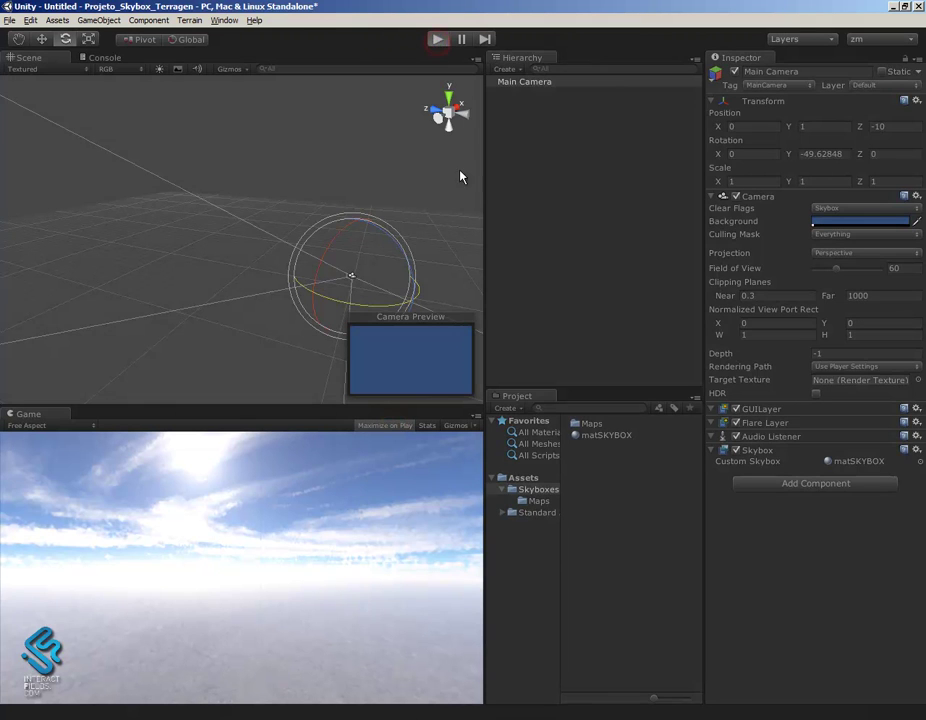
pyautogui.hotkey('ctrl', 'p')
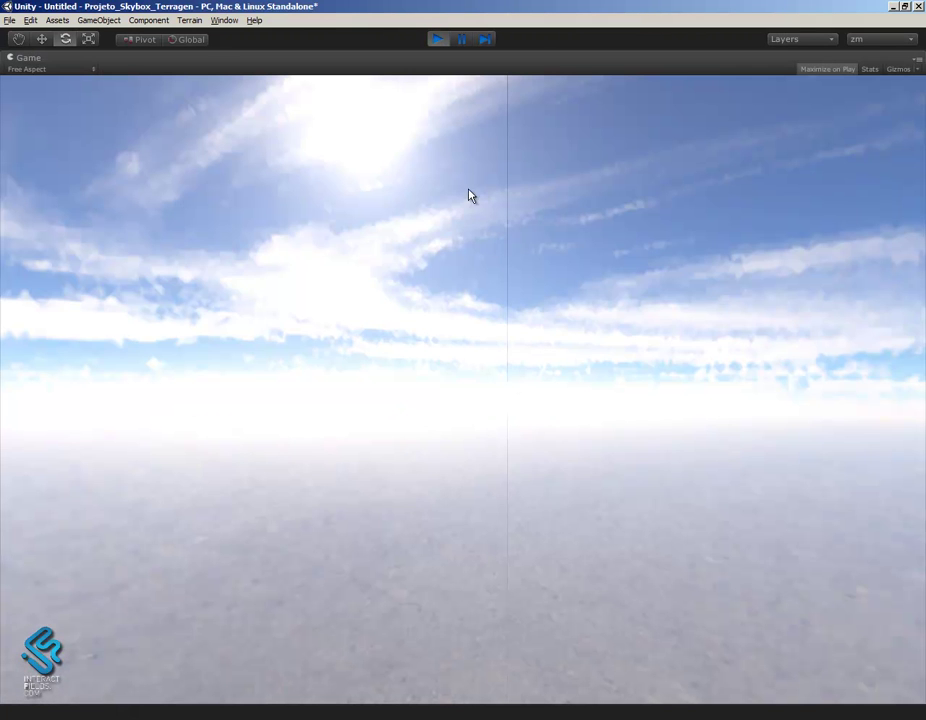
pyautogui.click(437, 39)
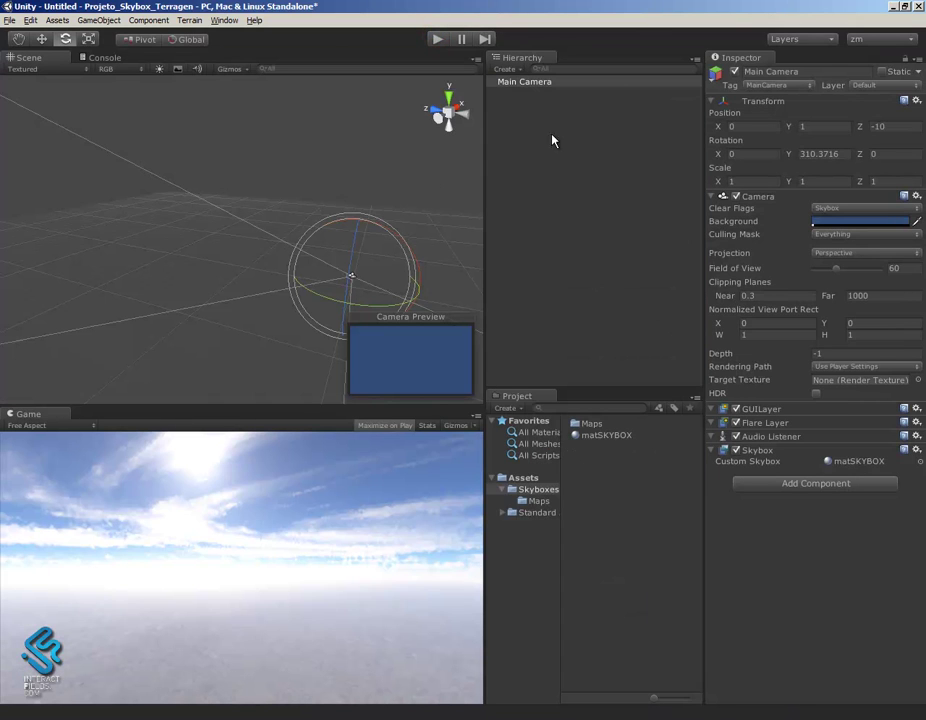
# Set the Back and Down textures' Wrap Mode to Clamp and apply
pyautogui.click(538, 500)
pyautogui.click(590, 423)
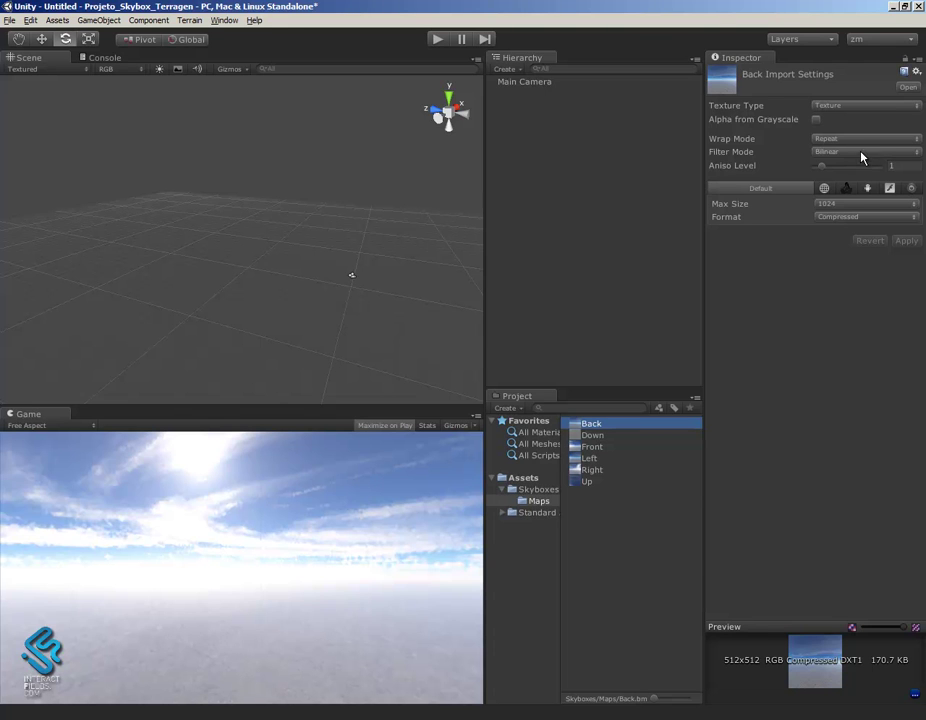
pyautogui.click(840, 141)
pyautogui.click(839, 163)
pyautogui.keyDown('shift'); pyautogui.click(599, 481); pyautogui.keyUp('shift')
pyautogui.click(467, 396)
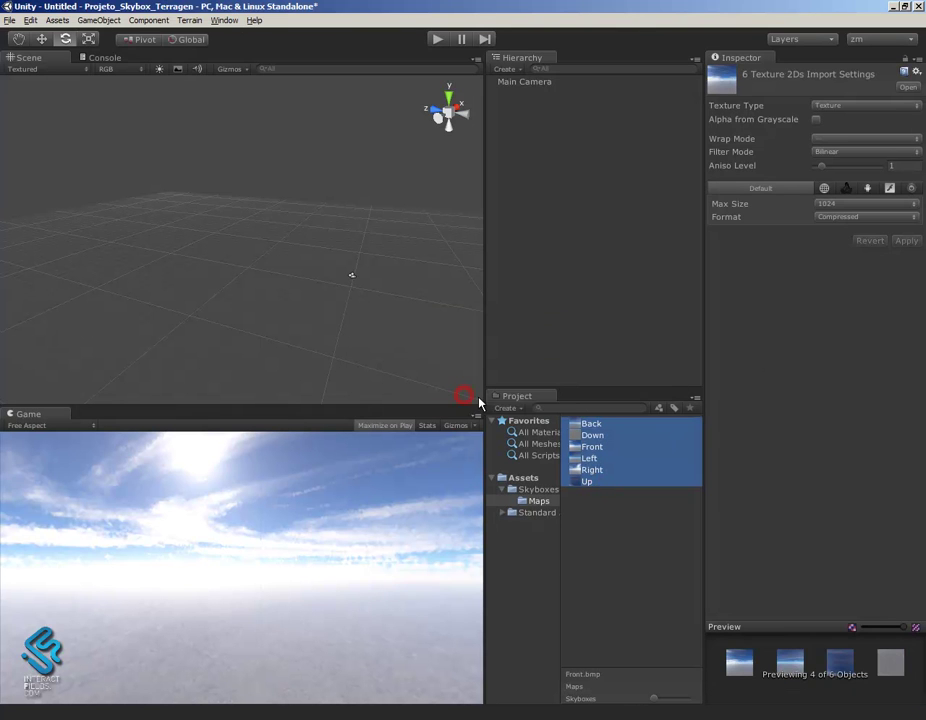
pyautogui.click(592, 435)
pyautogui.click(840, 141)
pyautogui.click(839, 164)
pyautogui.click(595, 446)
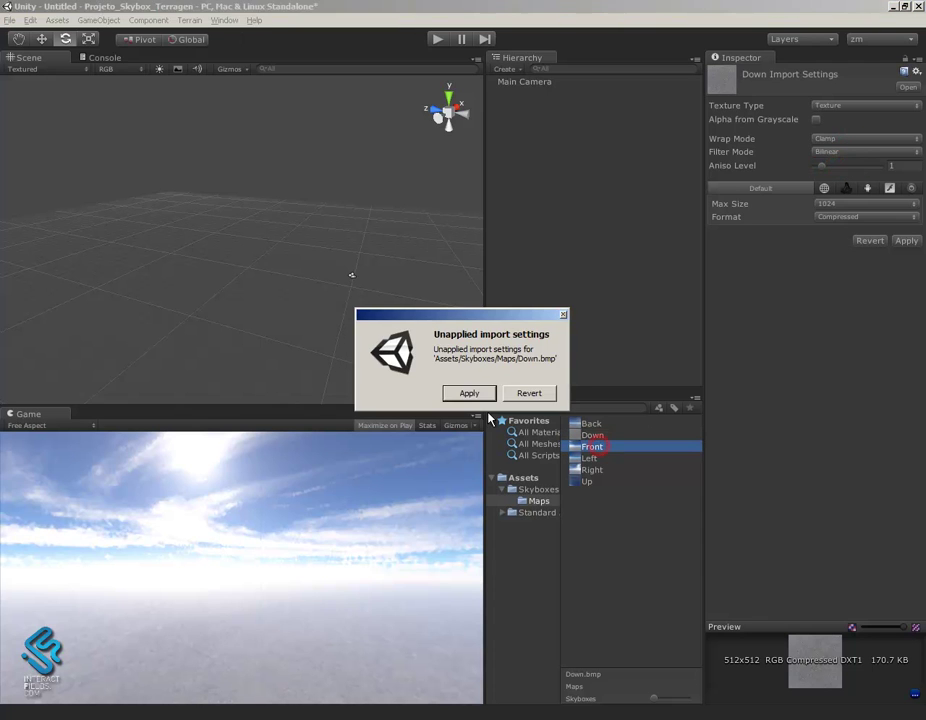
pyautogui.click(467, 393)
# Set the Front texture's Wrap Mode to Clamp and apply
pyautogui.click(852, 138)
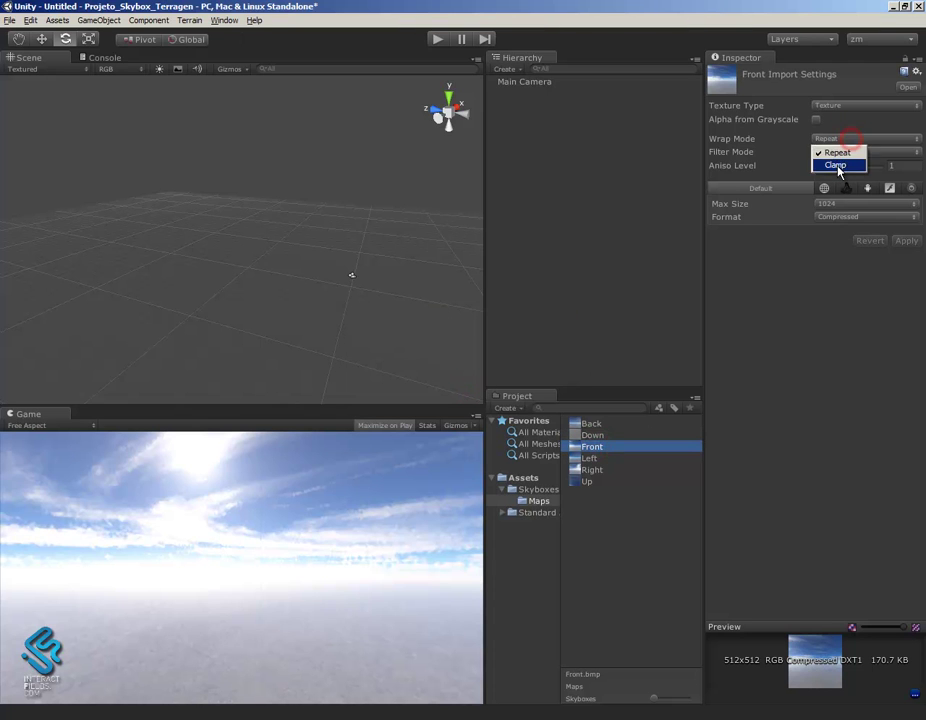
pyautogui.click(839, 164)
pyautogui.click(601, 427)
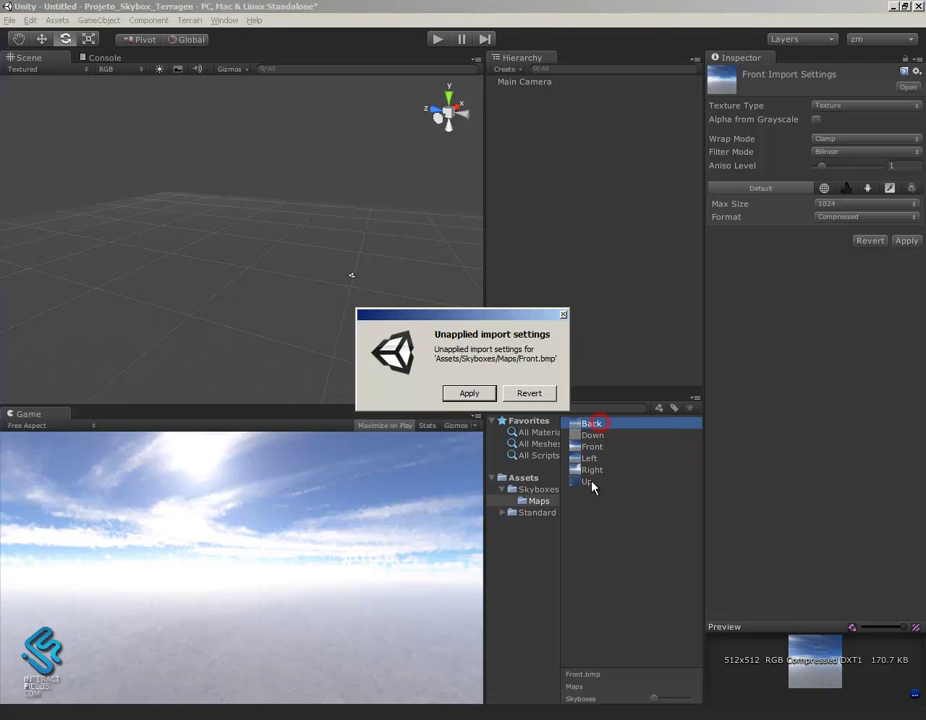
pyautogui.click(467, 393)
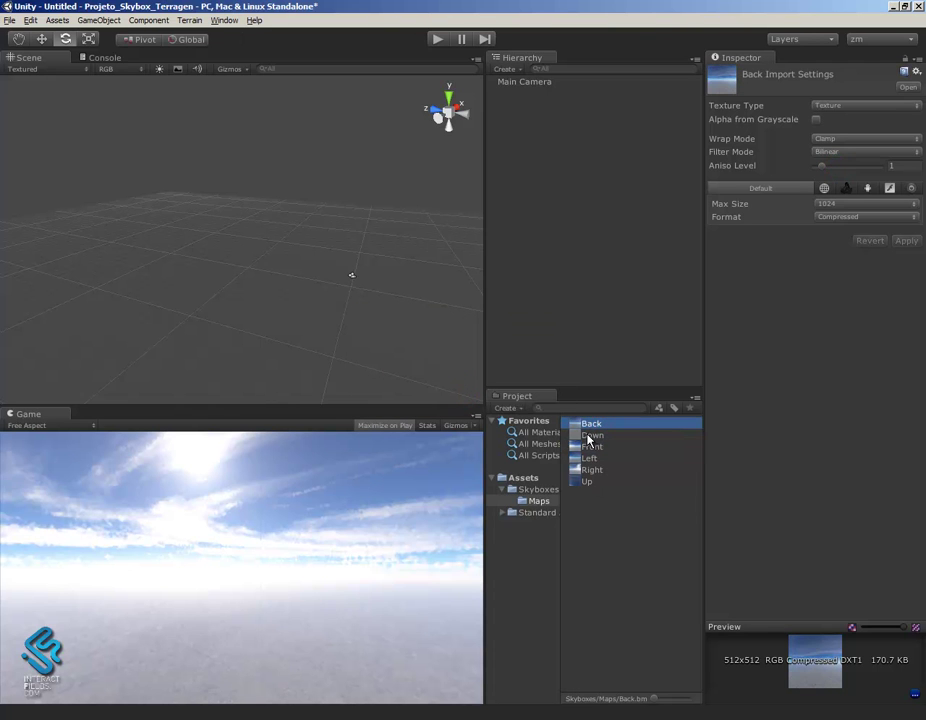
pyautogui.click(588, 436)
# Clamp the Right and Up textures, then run the scene from the Main Camera
pyautogui.click(594, 467)
pyautogui.click(845, 139)
pyautogui.click(840, 165)
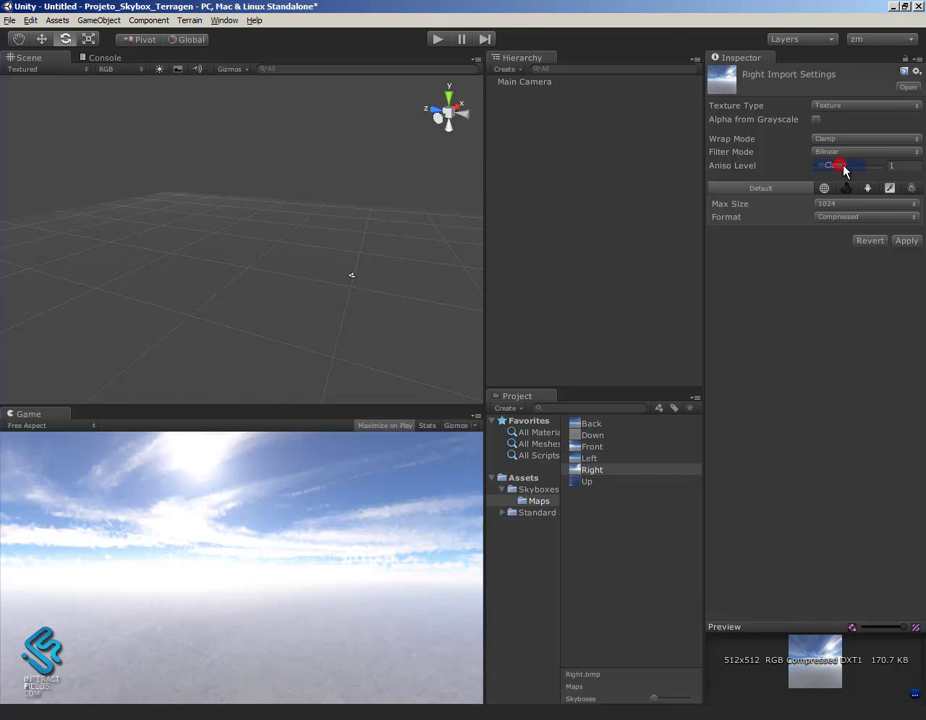
pyautogui.click(907, 241)
pyautogui.click(590, 486)
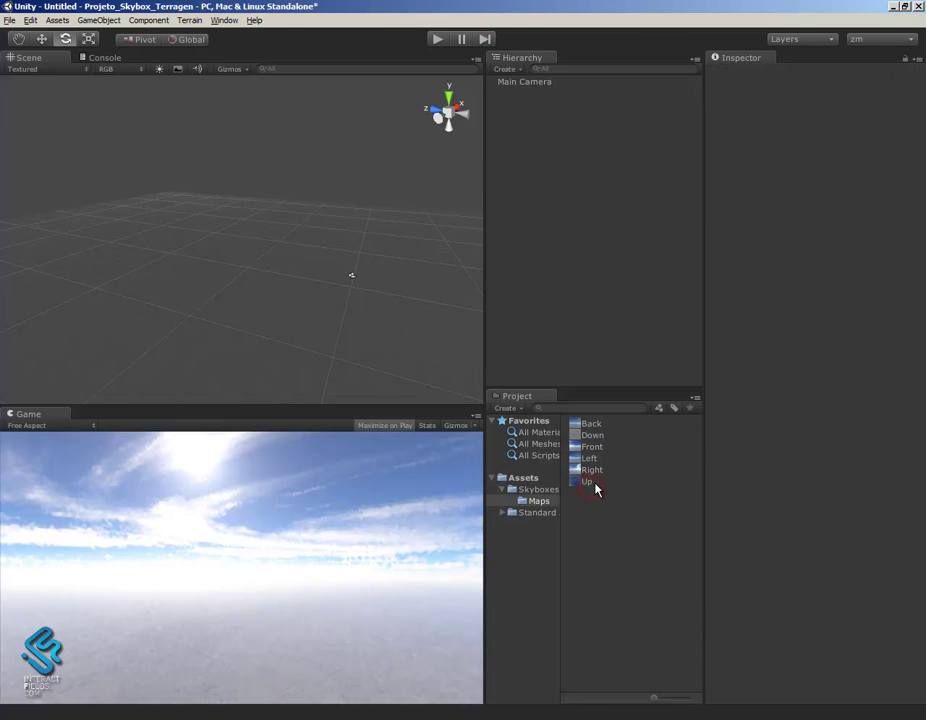
pyautogui.click(860, 139)
pyautogui.click(838, 166)
pyautogui.click(903, 241)
pyautogui.click(524, 82)
pyautogui.click(438, 39)
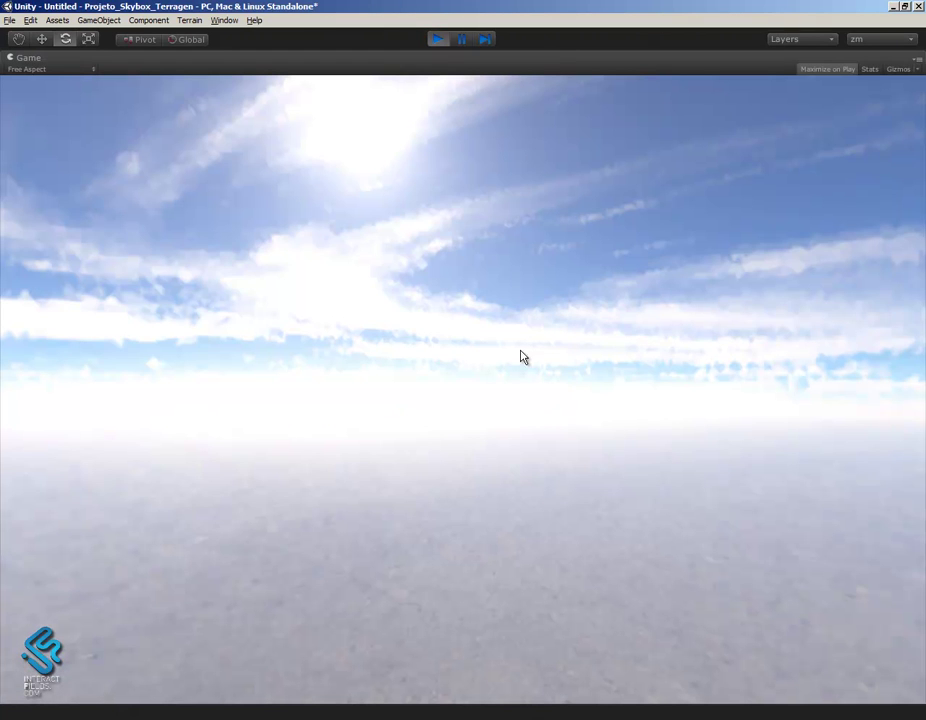
# Stop Play mode after checking the clamped sky in the Game view
pyautogui.click(438, 39)
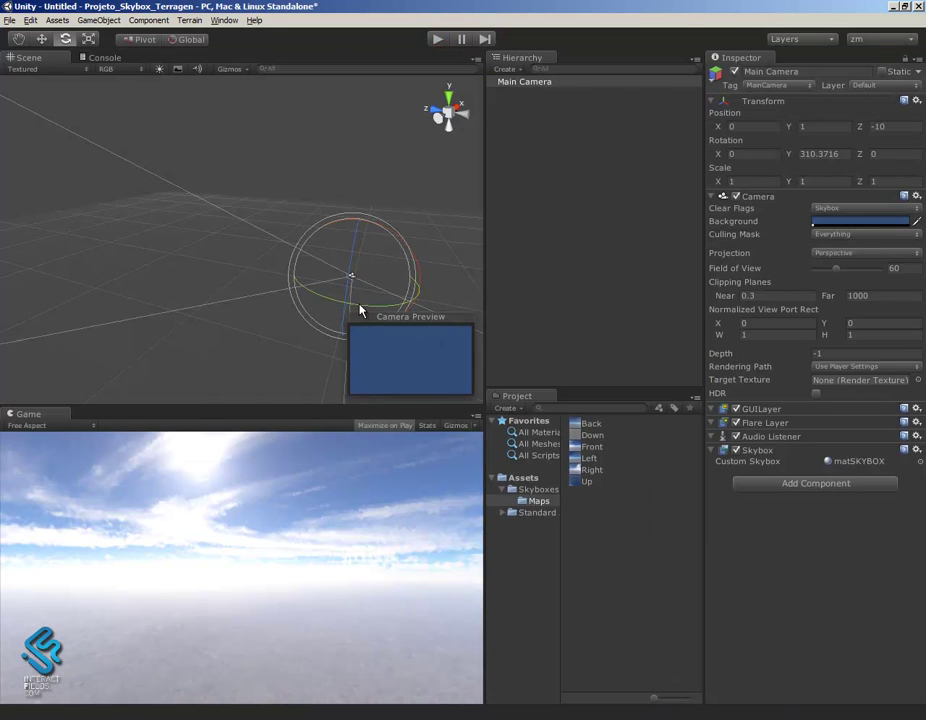